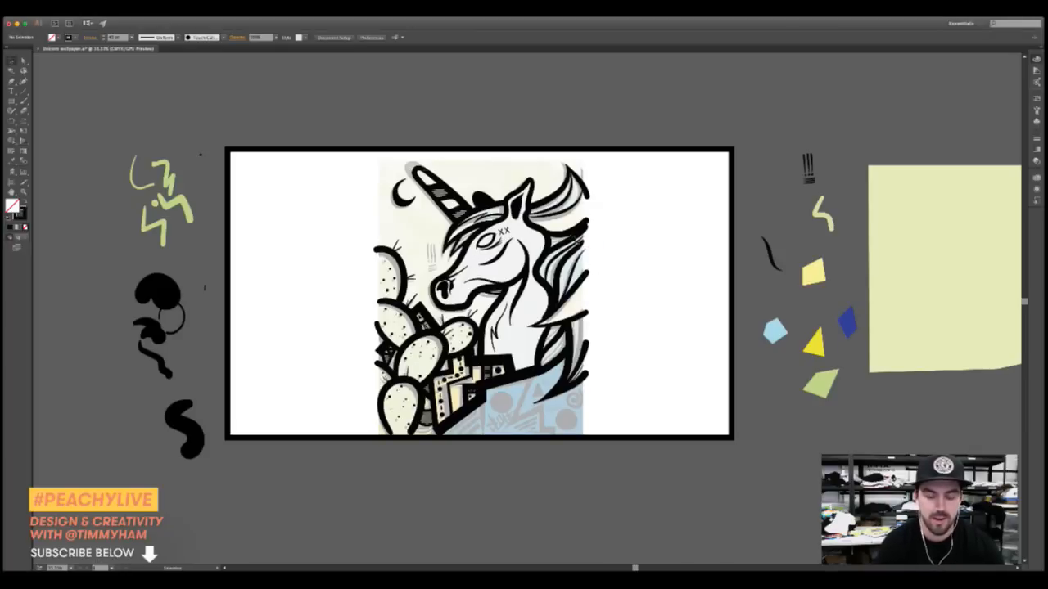
Hide the thick black outlines of the unicorn artwork to inspect the detail lines beneath, and show them again
{"action": "left_click_drag", "start_coordinate": [615, 273], "coordinate": [568, 253]}
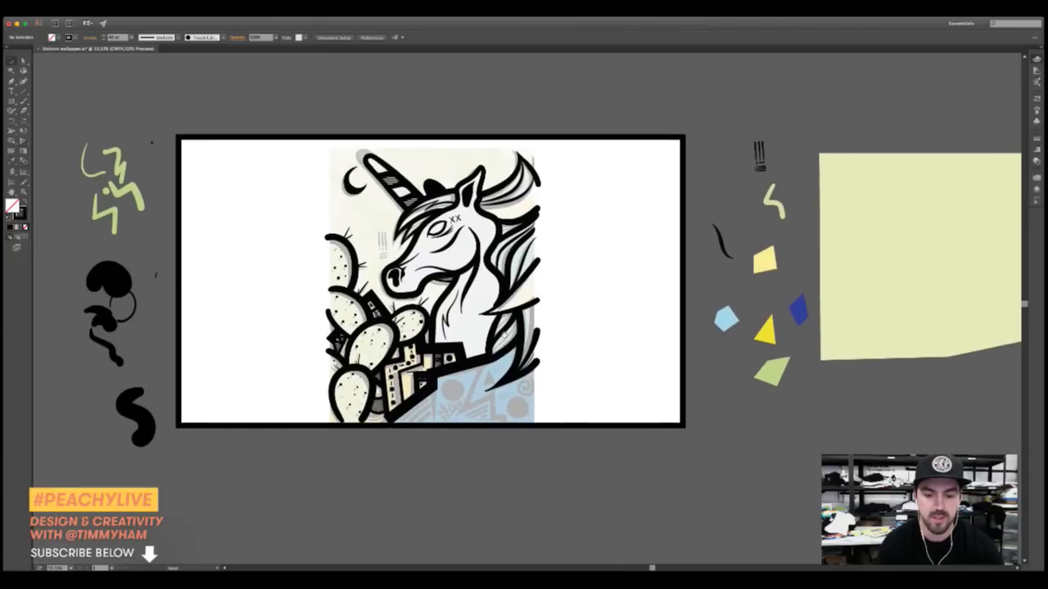
{"action": "key", "text": "super+equal"}
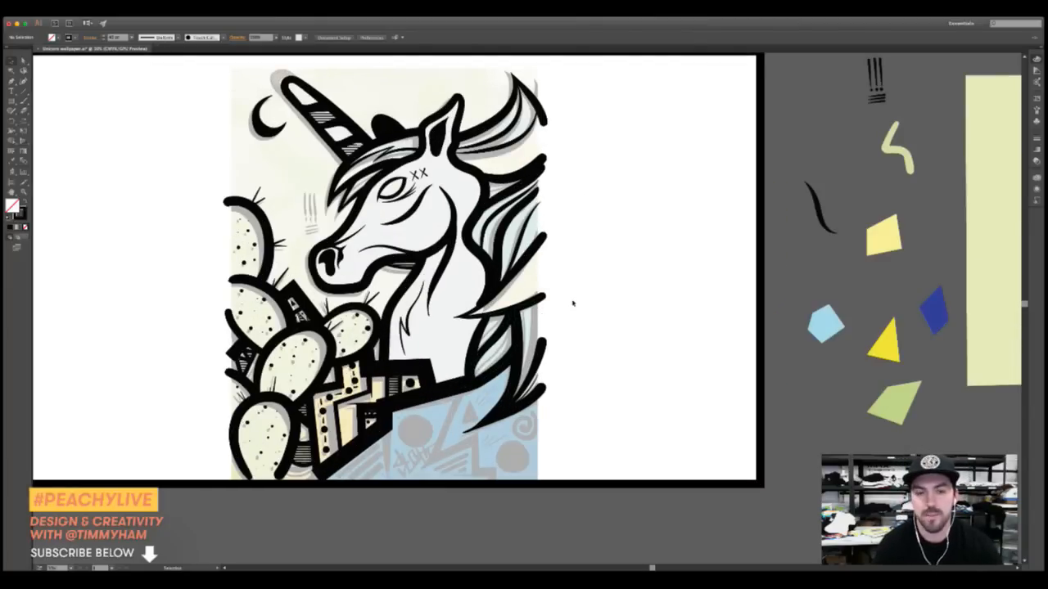
{"action": "scroll", "coordinate": [603, 319], "scroll_direction": "up", "scroll_amount": 3}
{"action": "scroll", "coordinate": [603, 319], "scroll_direction": "left", "scroll_amount": 3}
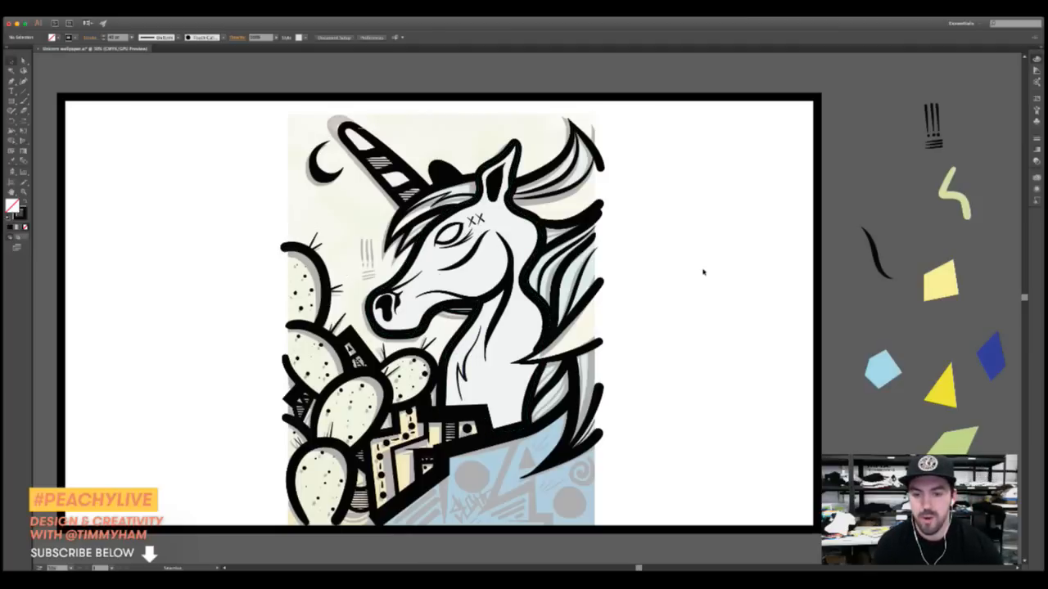
{"action": "left_click_drag", "start_coordinate": [634, 306], "coordinate": [701, 297]}
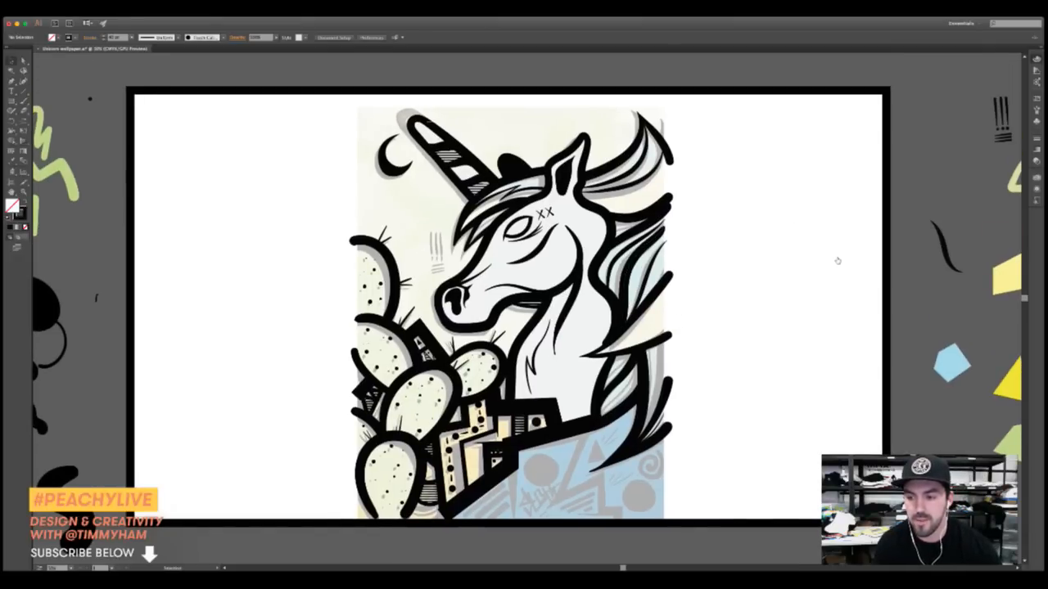
{"action": "key", "text": "ctrl+3"}
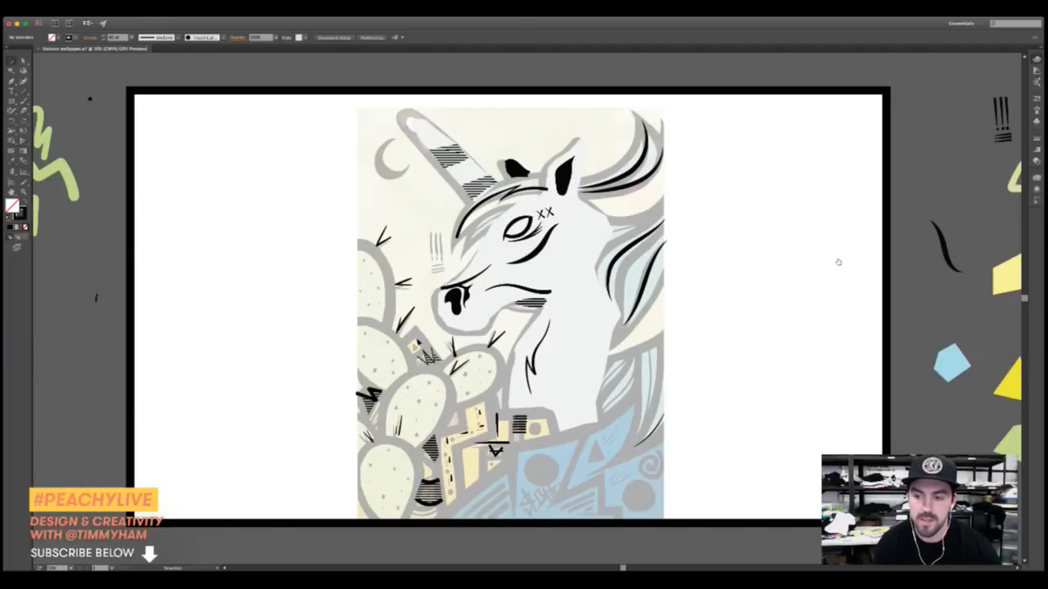
{"action": "key", "text": "ctrl+alt+3"}
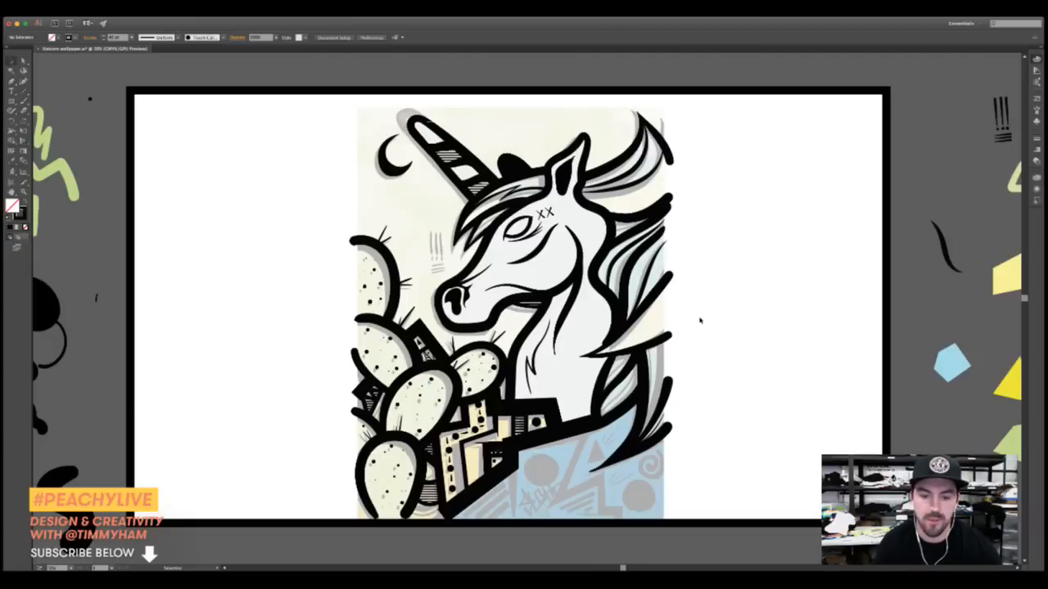
Delete the thin black detail lines and the white fill on the unicorn's face, keeping the thick outlines over the grey sketch
{"action": "scroll", "coordinate": [710, 287], "scroll_direction": "down", "scroll_amount": 2}
{"action": "scroll", "coordinate": [707, 291], "scroll_direction": "right", "scroll_amount": 3}
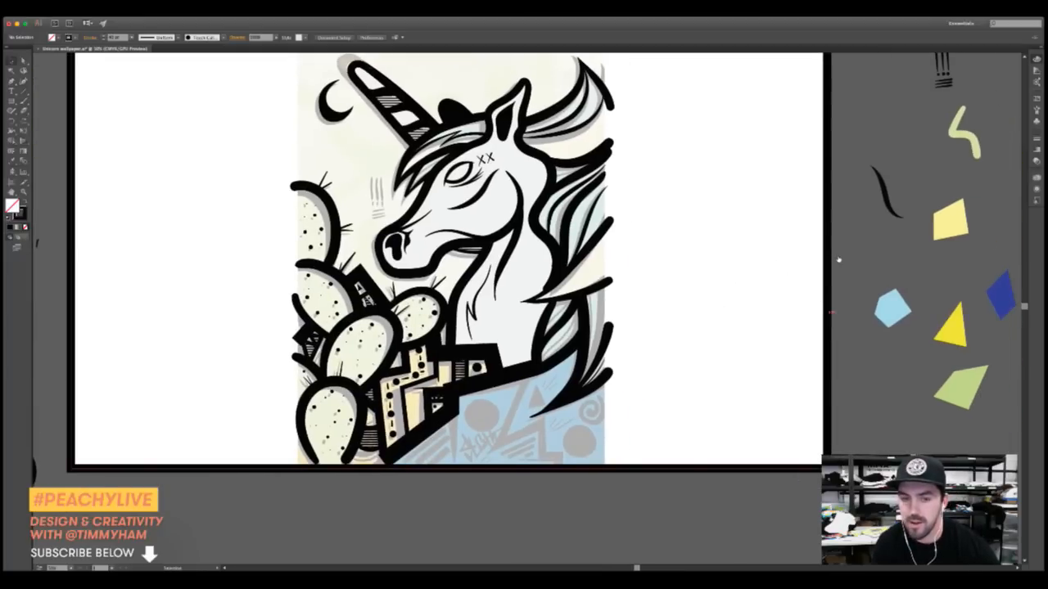
{"action": "key", "text": "ctrl+z"}
{"action": "key", "text": "ctrl+shift+z"}
{"action": "key", "text": "ctrl+shift+z"}
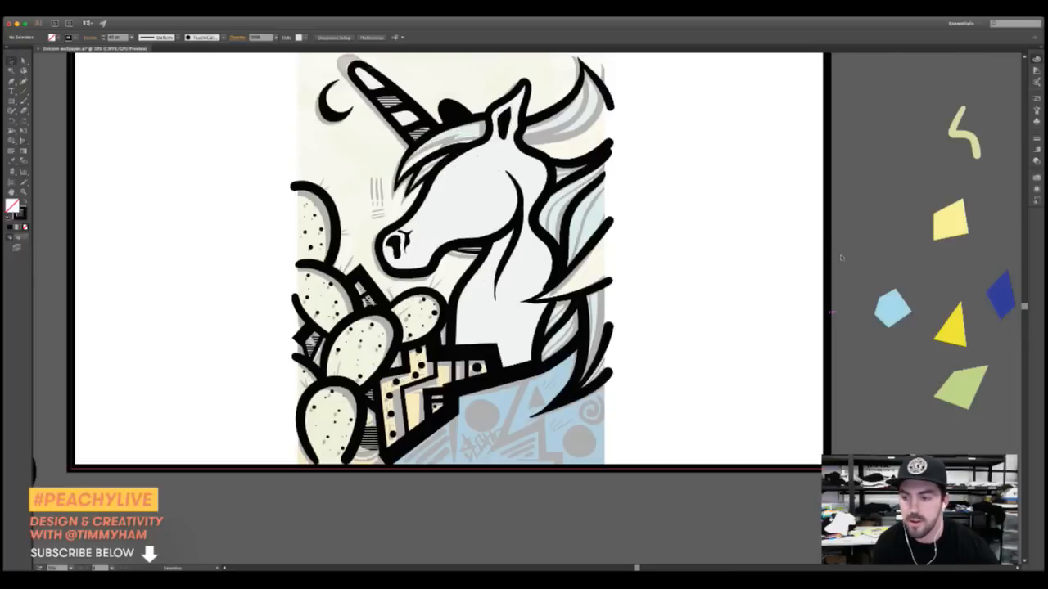
{"action": "left_click", "coordinate": [493, 203]}
{"action": "key", "text": "Delete"}
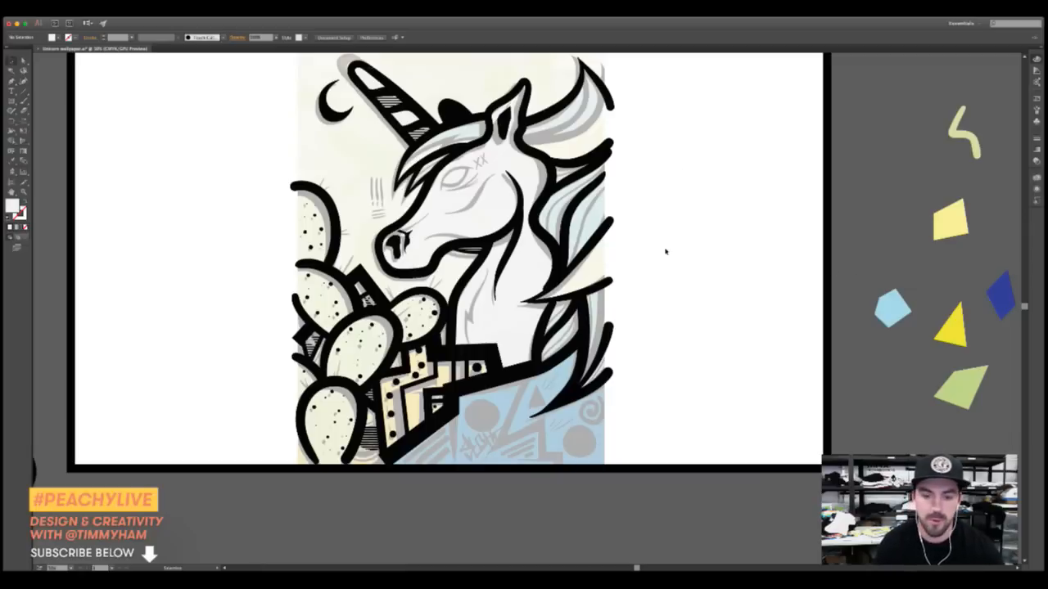
{"action": "scroll", "coordinate": [683, 287], "scroll_direction": "up", "scroll_amount": 3}
{"action": "scroll", "coordinate": [684, 287], "scroll_direction": "left", "scroll_amount": 3}
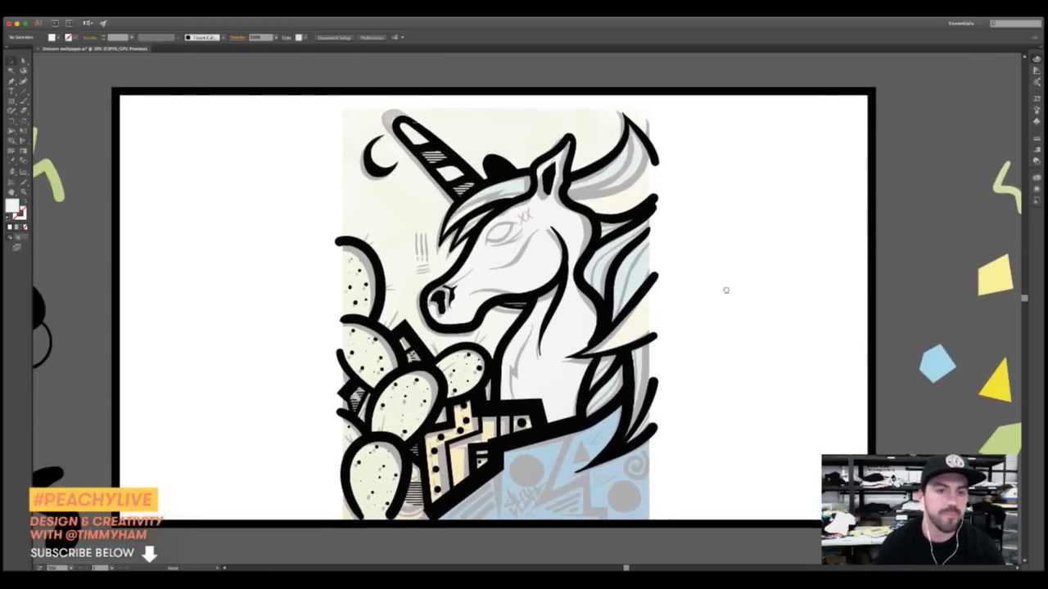
{"action": "scroll", "coordinate": [728, 300], "scroll_direction": "down", "scroll_amount": 1}
{"action": "scroll", "coordinate": [729, 299], "scroll_direction": "right", "scroll_amount": 1}
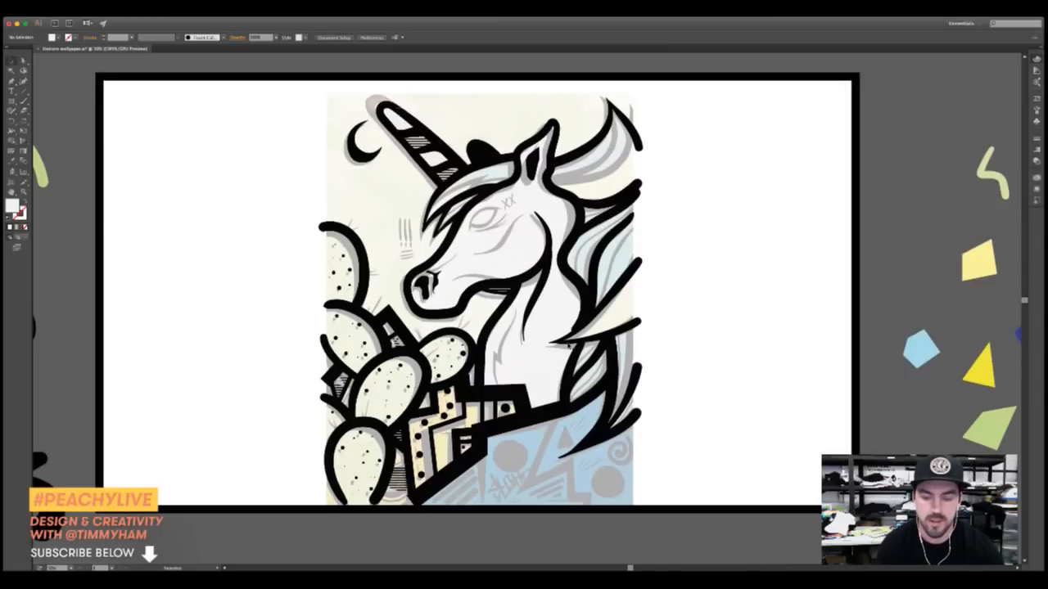
{"action": "scroll", "coordinate": [718, 243], "scroll_direction": "left", "scroll_amount": 5}
{"action": "scroll", "coordinate": [718, 244], "scroll_direction": "up", "scroll_amount": 1}
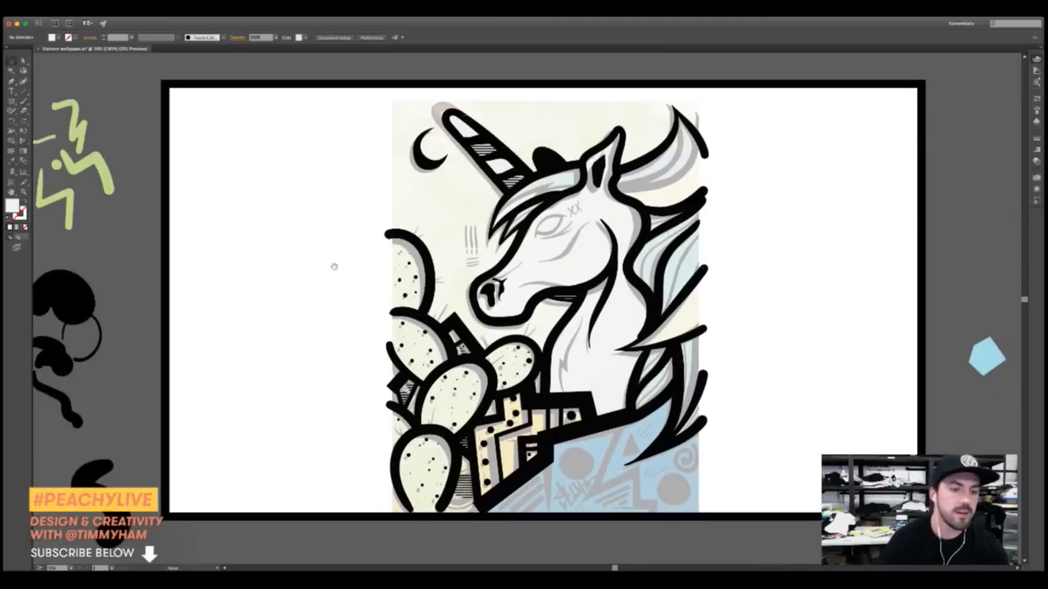
{"action": "scroll", "coordinate": [608, 241], "scroll_direction": "right", "scroll_amount": 10}
{"action": "scroll", "coordinate": [608, 240], "scroll_direction": "down", "scroll_amount": 1}
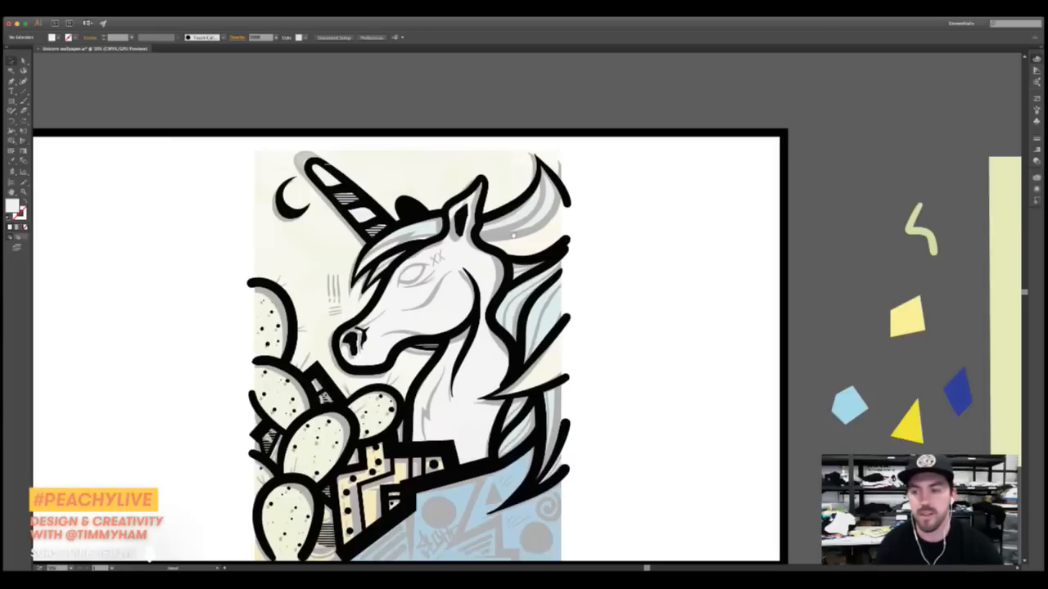
{"action": "scroll", "coordinate": [561, 238], "scroll_direction": "left", "scroll_amount": 6}
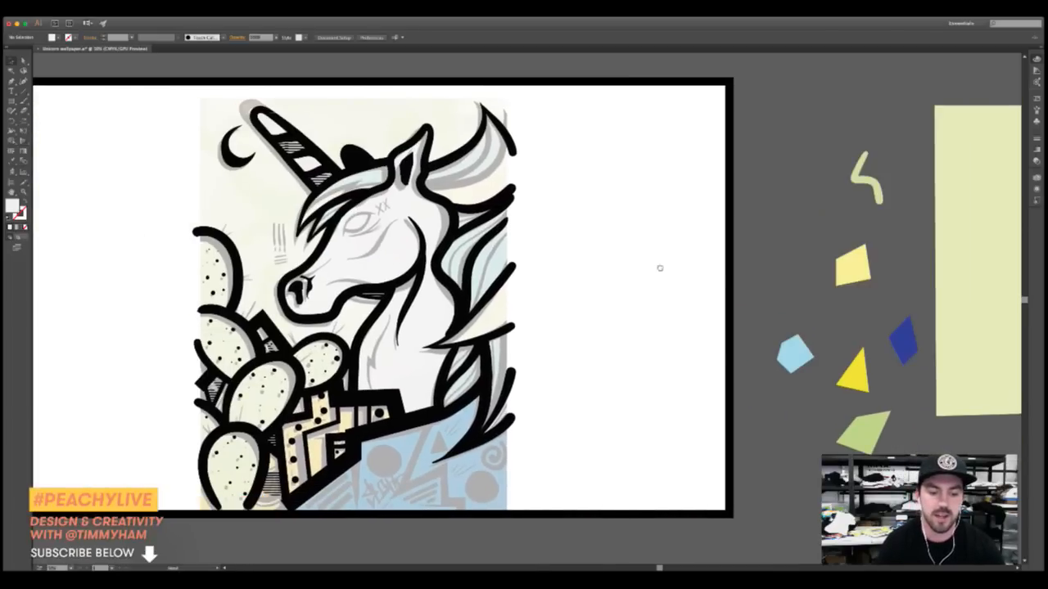
{"action": "scroll", "coordinate": [500, 268], "scroll_direction": "right", "scroll_amount": 2}
{"action": "scroll", "coordinate": [500, 269], "scroll_direction": "right", "scroll_amount": 3}
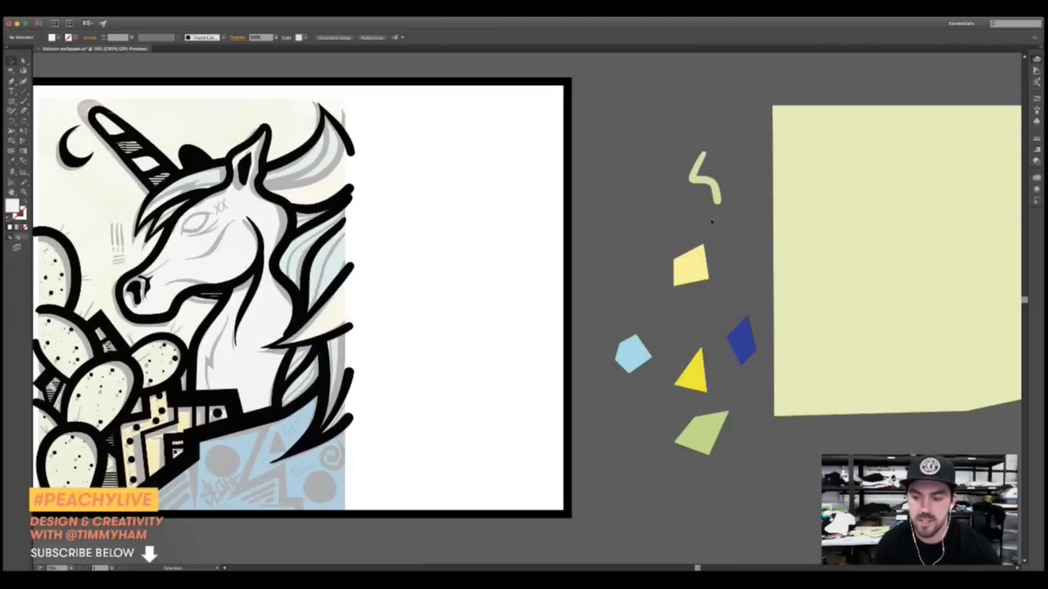
Sample the pale green fill of the large shape beside the artboard with the Eyedropper
{"action": "left_click_drag", "start_coordinate": [516, 312], "coordinate": [659, 292]}
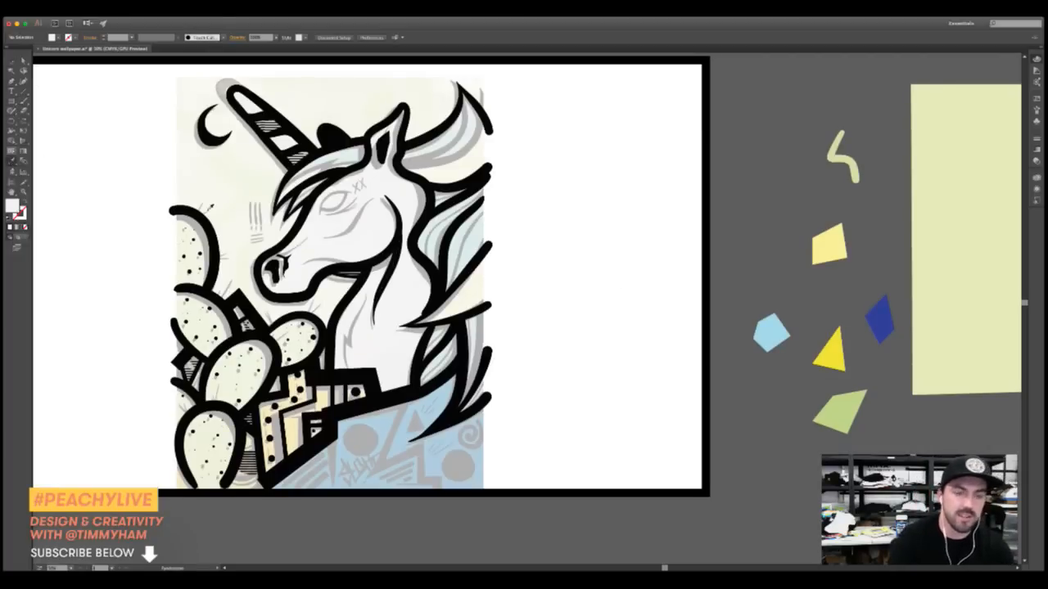
{"action": "left_click", "coordinate": [952, 157]}
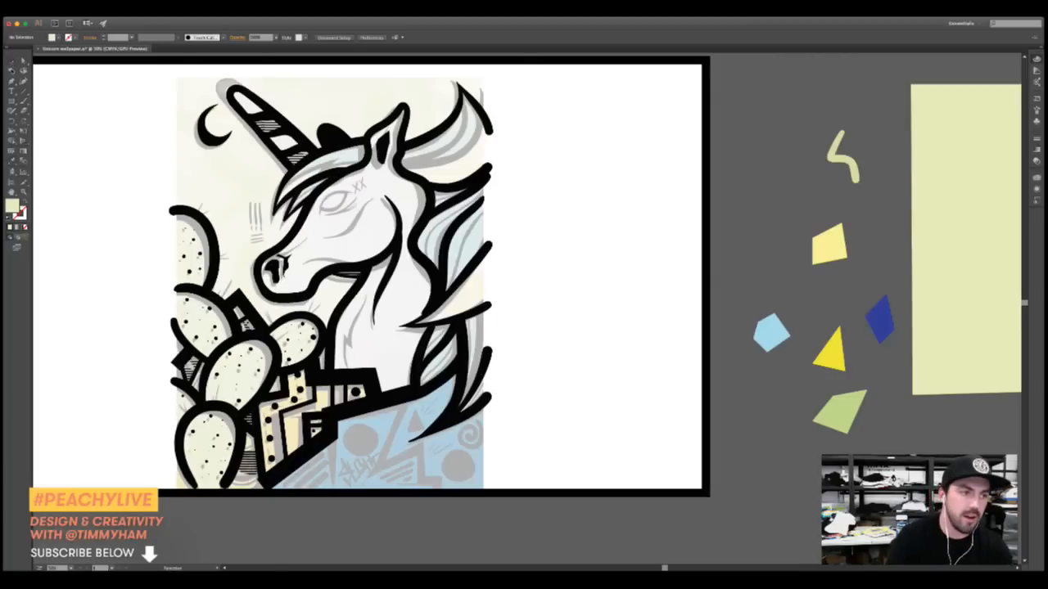
{"action": "scroll", "coordinate": [573, 293], "scroll_direction": "left", "scroll_amount": 3}
{"action": "scroll", "coordinate": [614, 275], "scroll_direction": "left", "scroll_amount": 3}
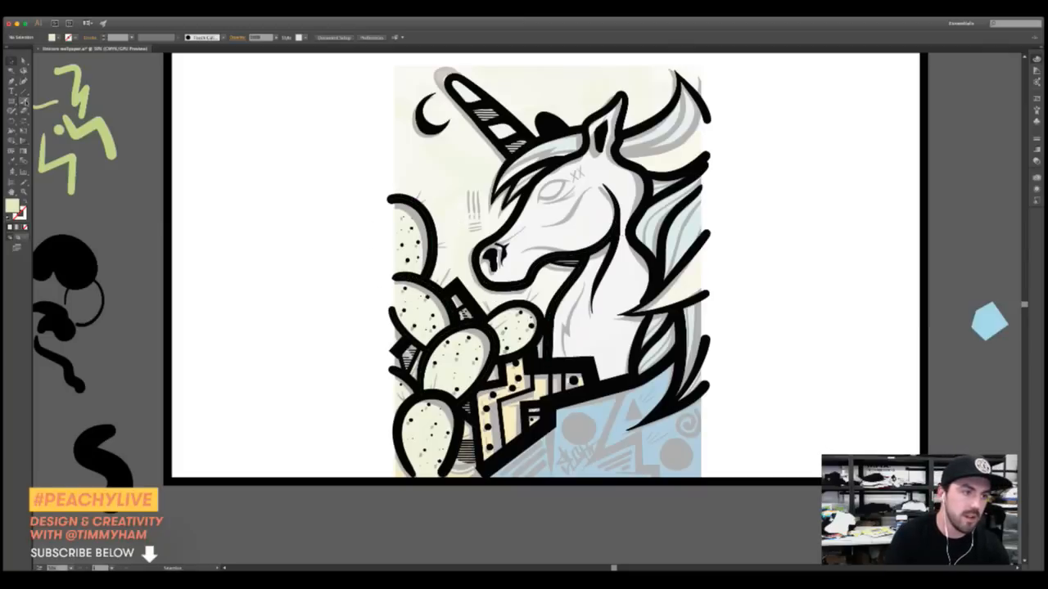
Sample the thick black cactus outline and paint the missing outer edges of the cut-off cactus pads with the Paintbrush
{"action": "left_click", "coordinate": [23, 100]}
{"action": "left_click", "coordinate": [433, 234]}
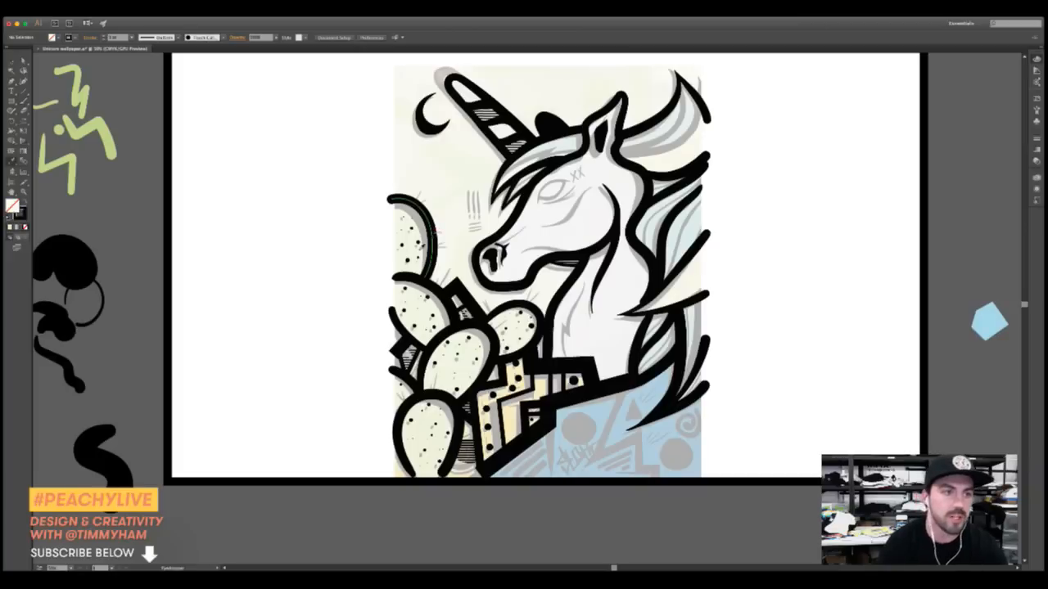
{"action": "key", "text": "b"}
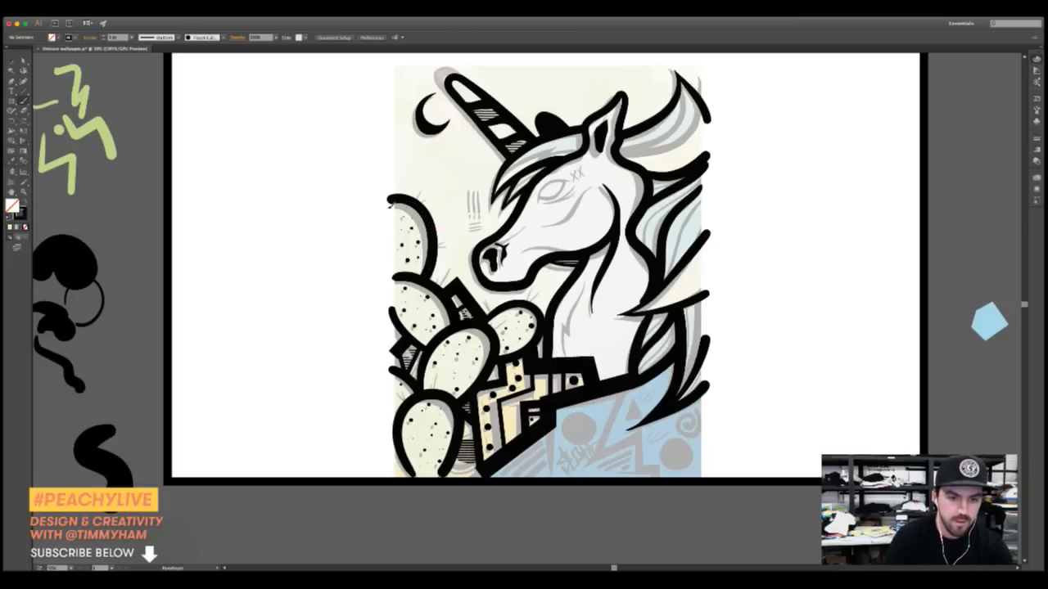
{"action": "mouse_move", "coordinate": [380, 218]}
{"action": "left_mouse_down"}
{"action": "mouse_move", "coordinate": [409, 200]}
{"action": "mouse_move", "coordinate": [433, 274]}
{"action": "left_mouse_up"}
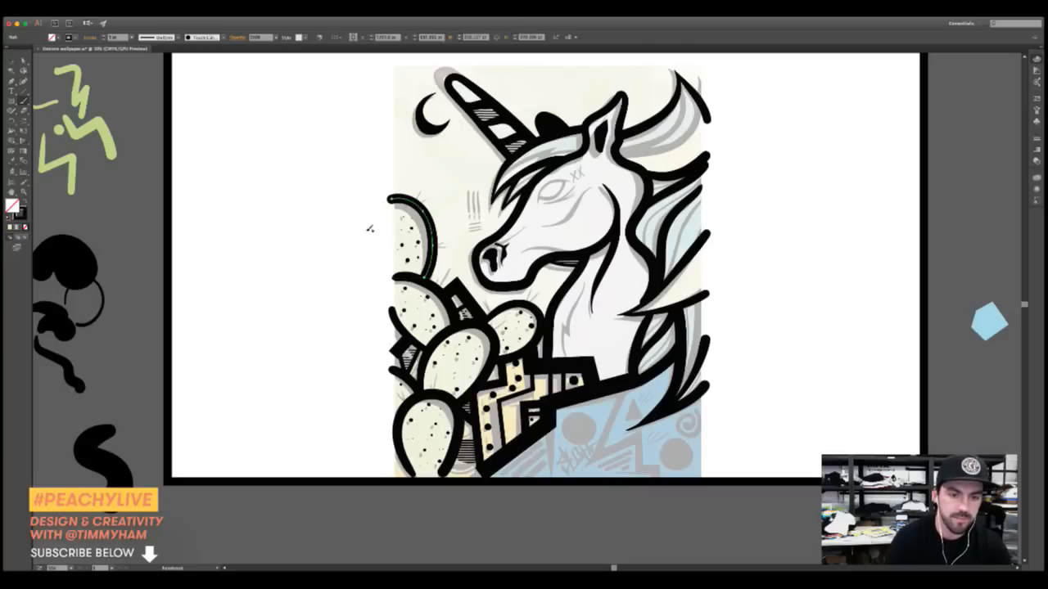
{"action": "key", "text": "super+shift+a"}
{"action": "mouse_move", "coordinate": [393, 198]}
{"action": "left_mouse_down"}
{"action": "mouse_move", "coordinate": [375, 228]}
{"action": "mouse_move", "coordinate": [376, 247]}
{"action": "mouse_move", "coordinate": [408, 278]}
{"action": "mouse_move", "coordinate": [383, 298]}
{"action": "mouse_move", "coordinate": [402, 330]}
{"action": "left_mouse_up"}
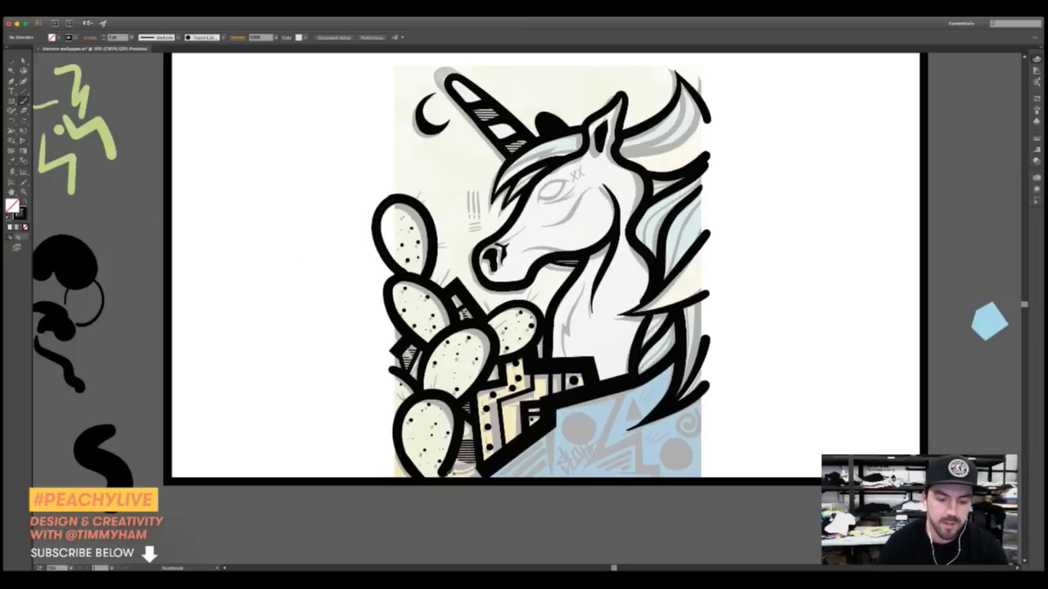
{"action": "left_click", "coordinate": [449, 473]}
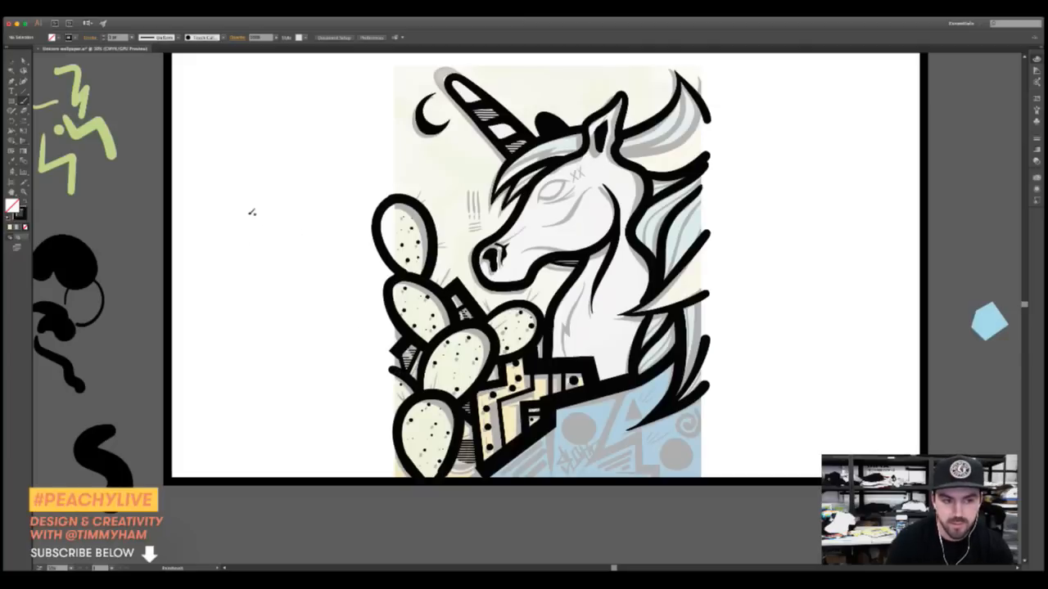
{"action": "mouse_move", "coordinate": [246, 195]}
{"action": "left_mouse_down"}
{"action": "mouse_move", "coordinate": [265, 291]}
{"action": "mouse_move", "coordinate": [287, 310]}
{"action": "mouse_move", "coordinate": [296, 285]}
{"action": "left_mouse_up"}
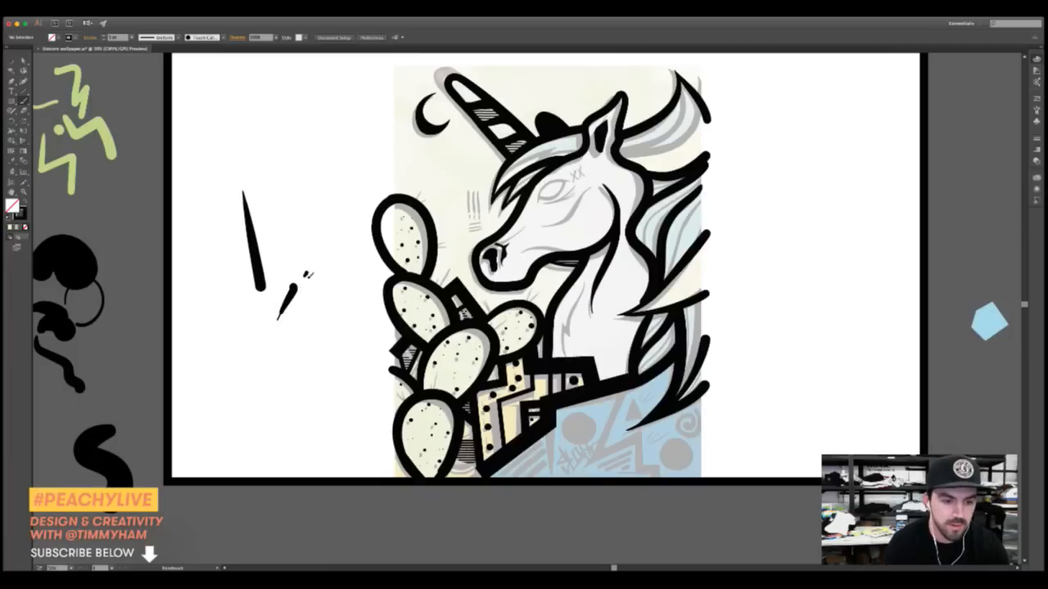
{"action": "key", "text": "super+z"}
{"action": "key", "text": "super+z"}
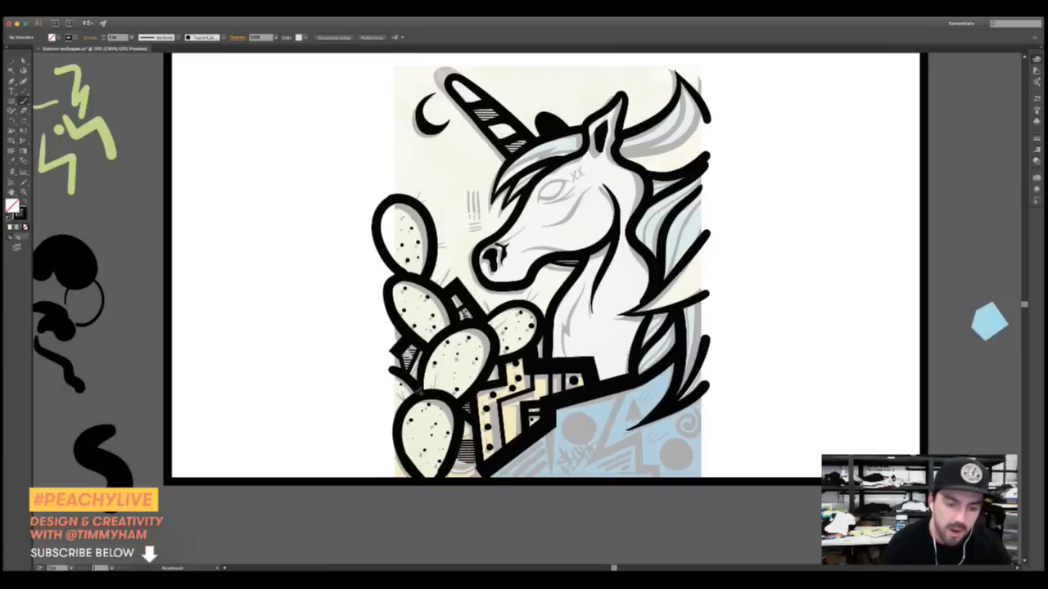
Paint a thick black outline completing the small cut-off cactus pad just above the lowest one
{"action": "mouse_move", "coordinate": [418, 388]}
{"action": "left_mouse_down"}
{"action": "mouse_move", "coordinate": [385, 368]}
{"action": "mouse_move", "coordinate": [375, 383]}
{"action": "mouse_move", "coordinate": [398, 413]}
{"action": "left_mouse_up"}
{"action": "key", "text": "super+z"}
{"action": "mouse_move", "coordinate": [391, 369]}
{"action": "left_mouse_down"}
{"action": "mouse_move", "coordinate": [419, 397]}
{"action": "mouse_move", "coordinate": [386, 368]}
{"action": "mouse_move", "coordinate": [373, 388]}
{"action": "mouse_move", "coordinate": [403, 418]}
{"action": "left_mouse_up"}
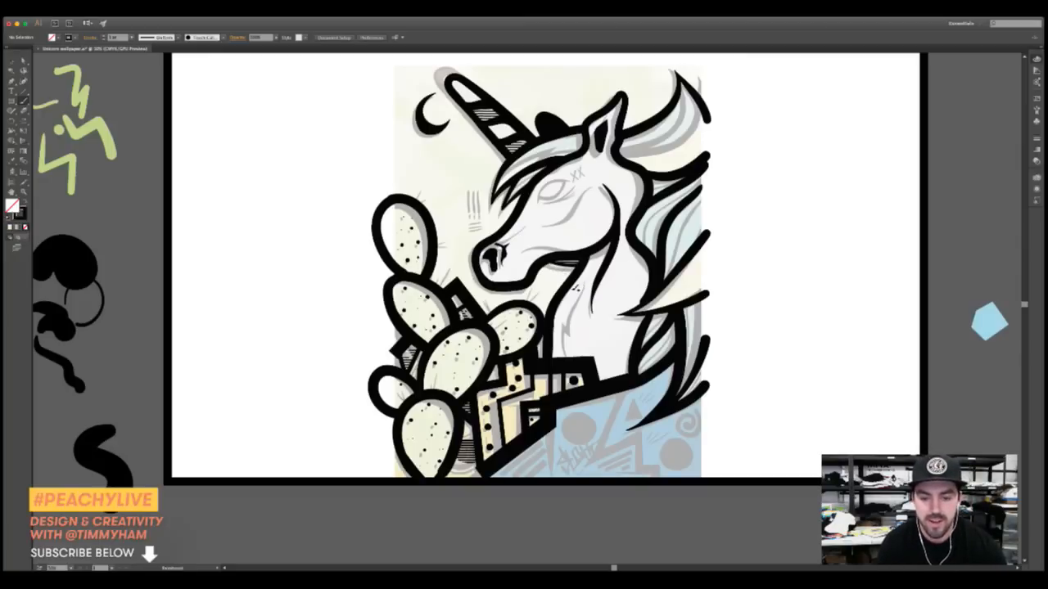
Delete the striped shading between the lowest cactus pad and the building
{"action": "left_click_drag", "start_coordinate": [586, 292], "coordinate": [538, 337]}
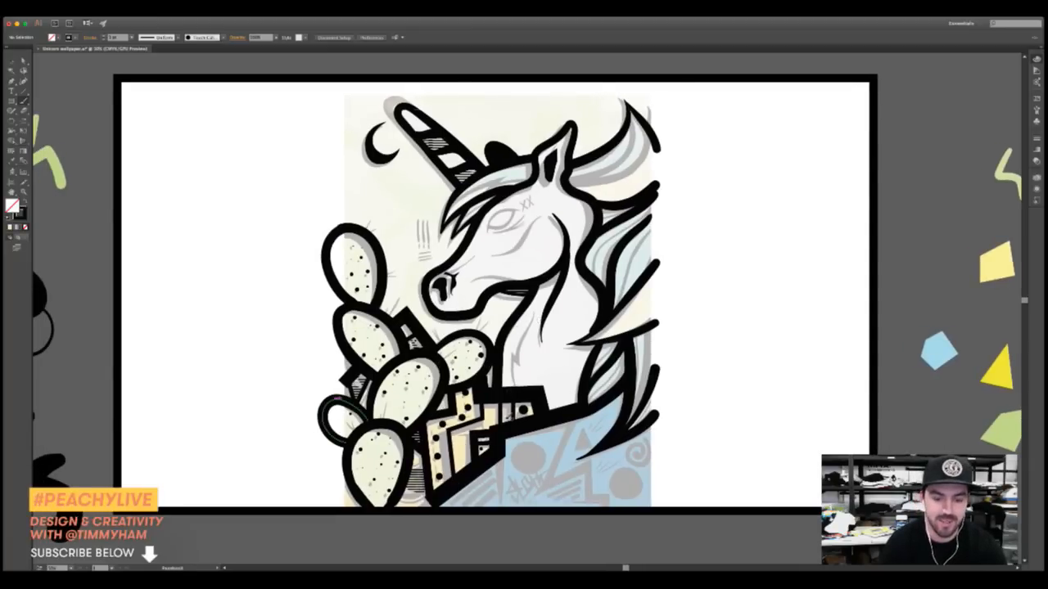
{"action": "left_click_drag", "start_coordinate": [474, 401], "coordinate": [482, 350]}
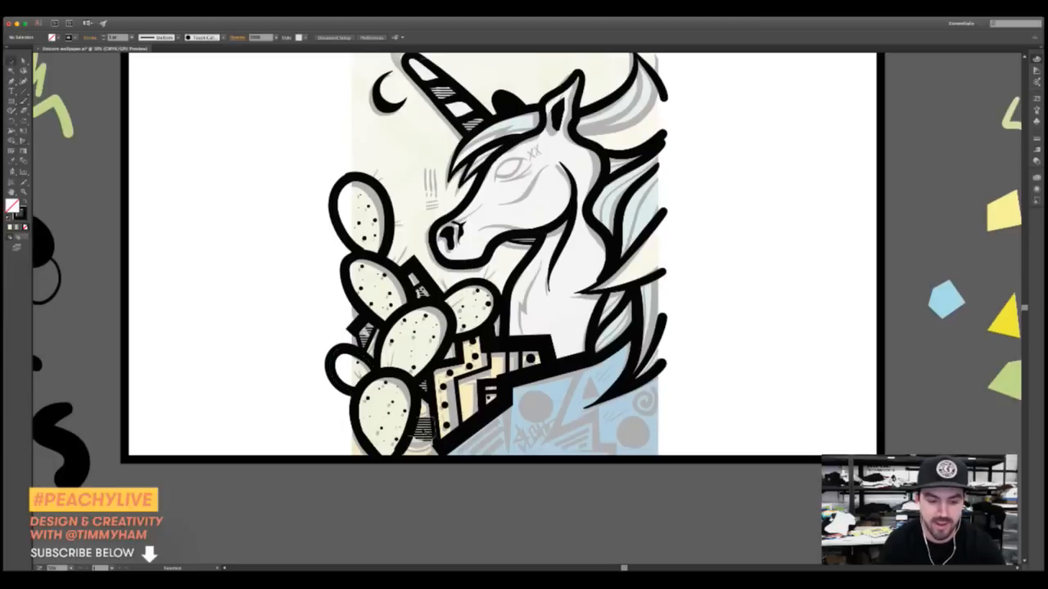
{"action": "left_click", "coordinate": [424, 428]}
{"action": "key", "text": "Delete"}
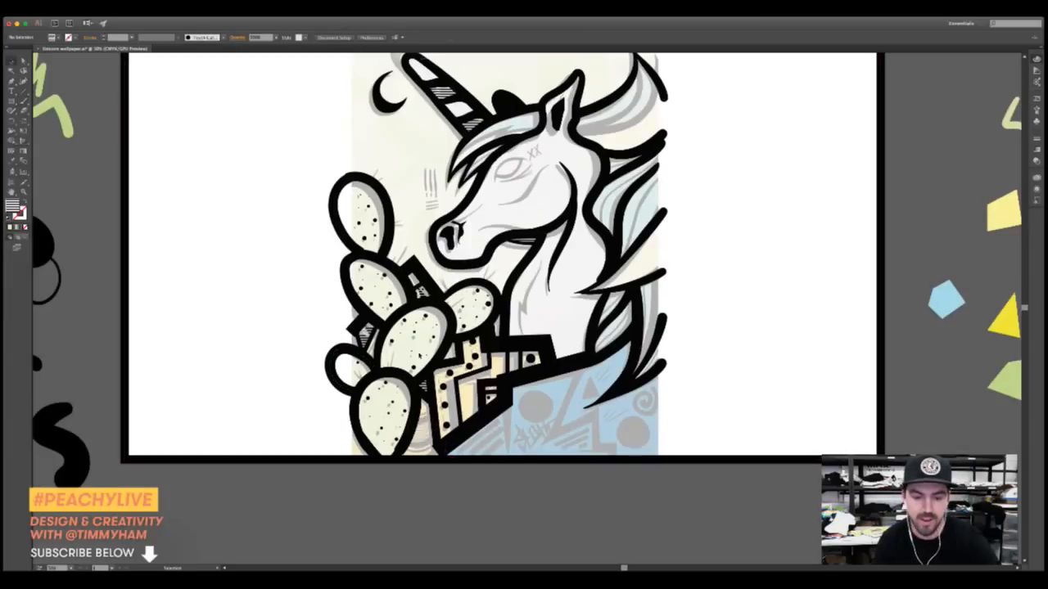
Pick up the thick black stroke of the cut-off upper mane outline for the Paintbrush
{"action": "scroll", "coordinate": [524, 295], "scroll_direction": "up", "scroll_amount": 3}
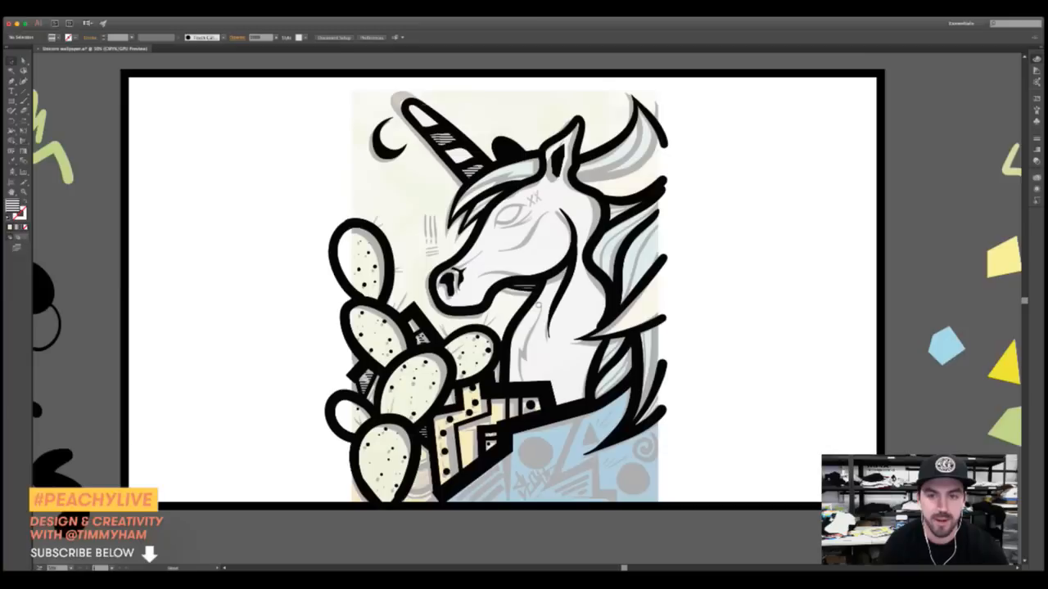
{"action": "left_click_drag", "start_coordinate": [667, 139], "coordinate": [653, 145]}
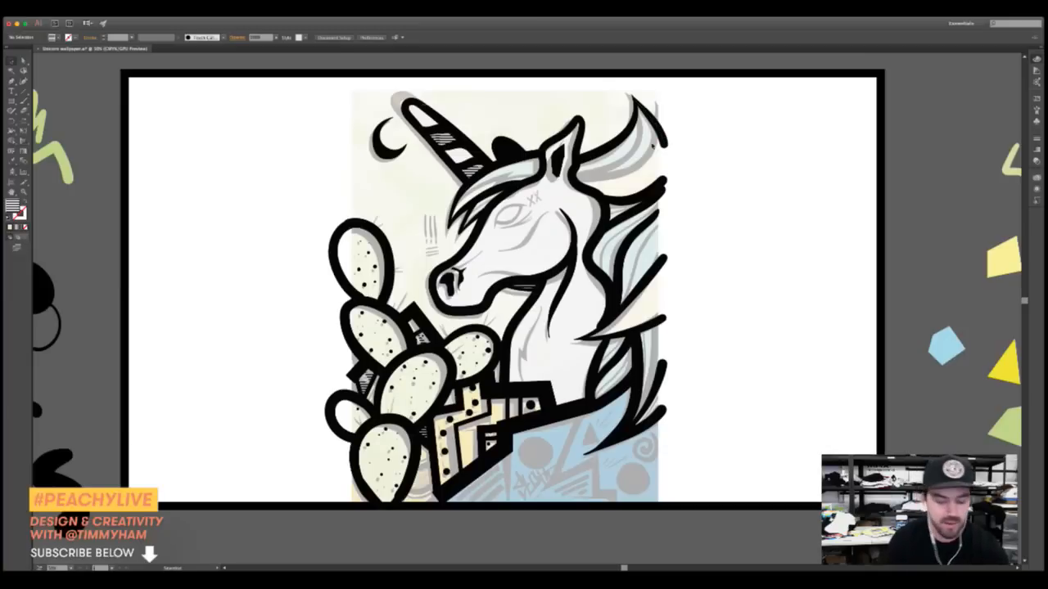
{"action": "key", "text": "v"}
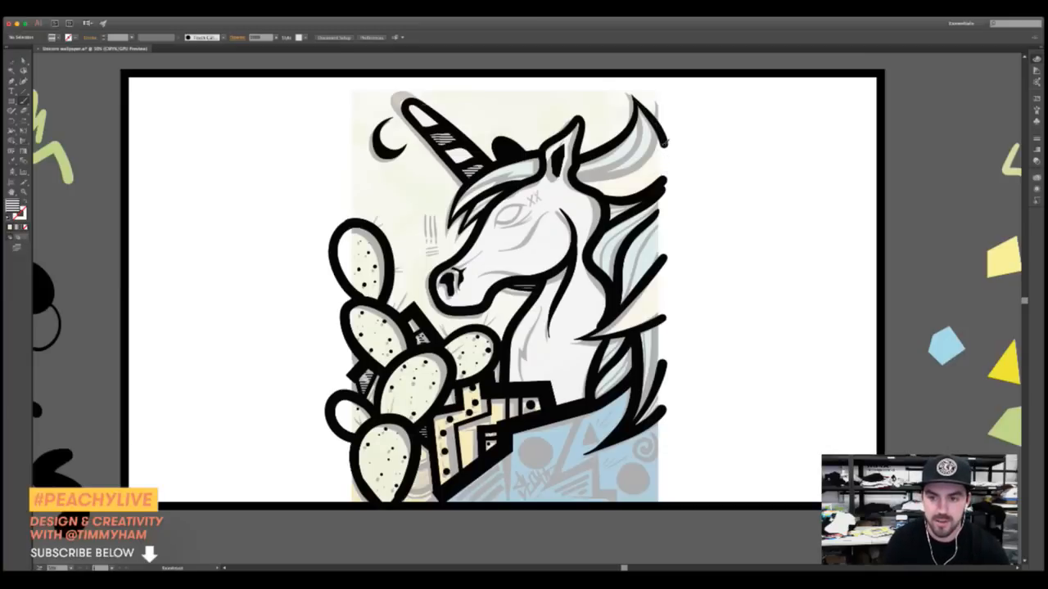
{"action": "key", "text": "shift+x"}
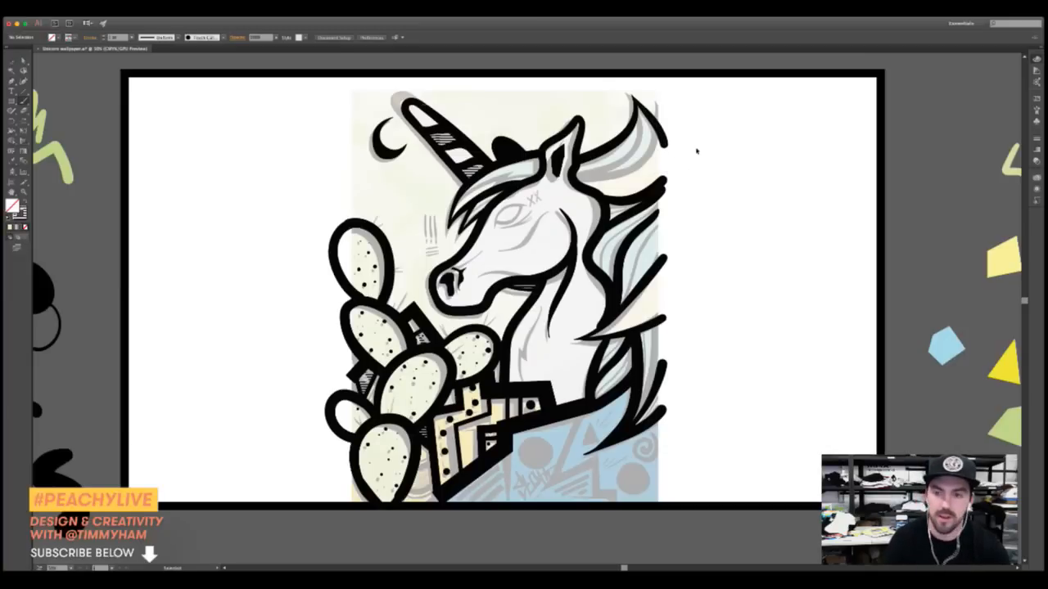
{"action": "left_click", "coordinate": [668, 144]}
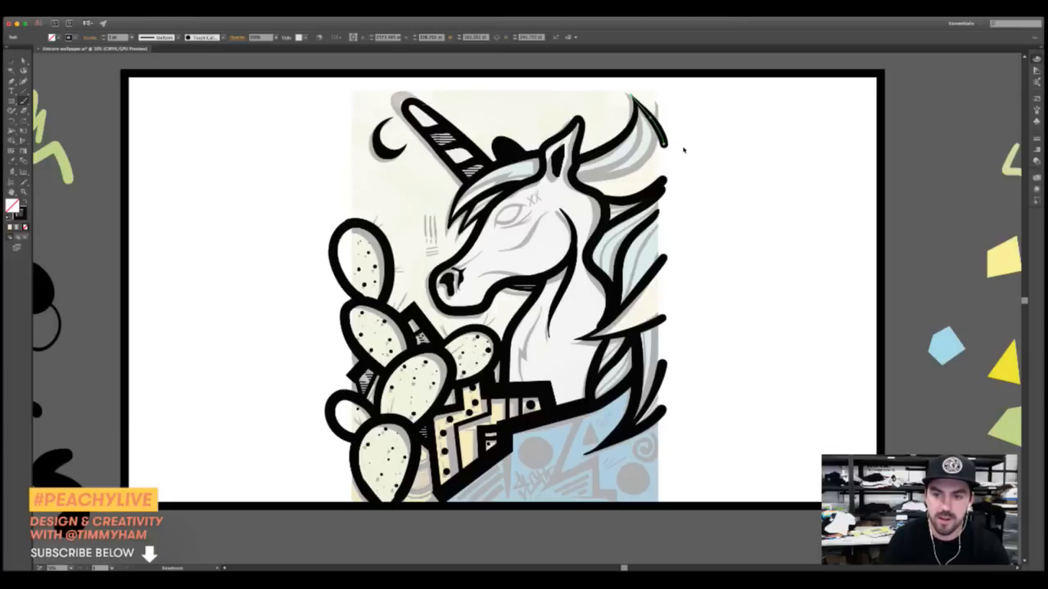
{"action": "left_click", "coordinate": [683, 150]}
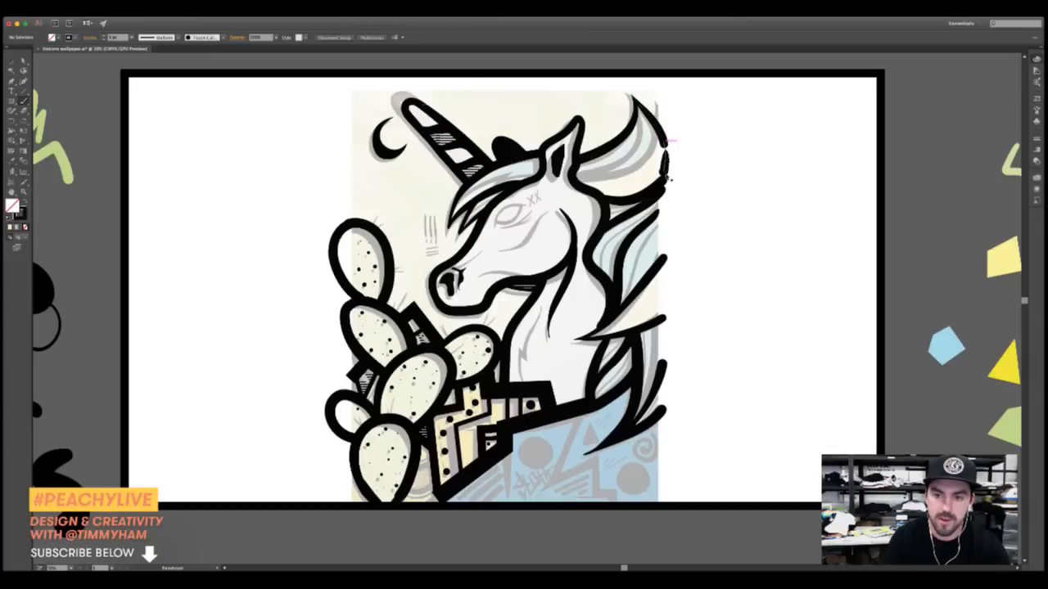
{"action": "mouse_move", "coordinate": [668, 179]}
{"action": "left_mouse_down"}
{"action": "mouse_move", "coordinate": [665, 122]}
{"action": "mouse_move", "coordinate": [676, 119]}
{"action": "mouse_move", "coordinate": [667, 177]}
{"action": "mouse_move", "coordinate": [659, 124]}
{"action": "left_mouse_up"}
{"action": "key", "text": "ctrl+z"}
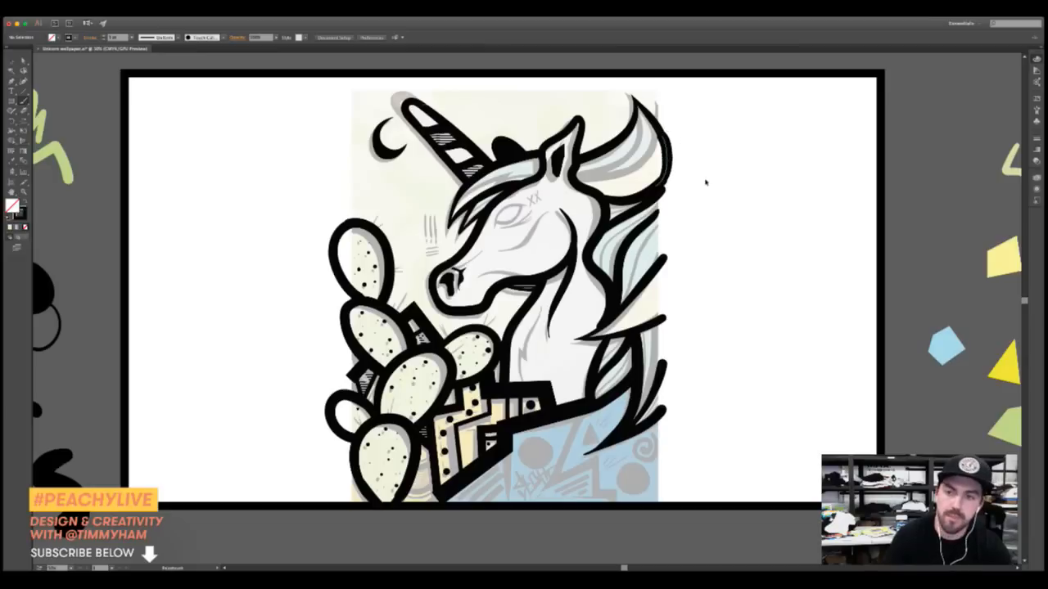
{"action": "key", "text": "ctrl+z"}
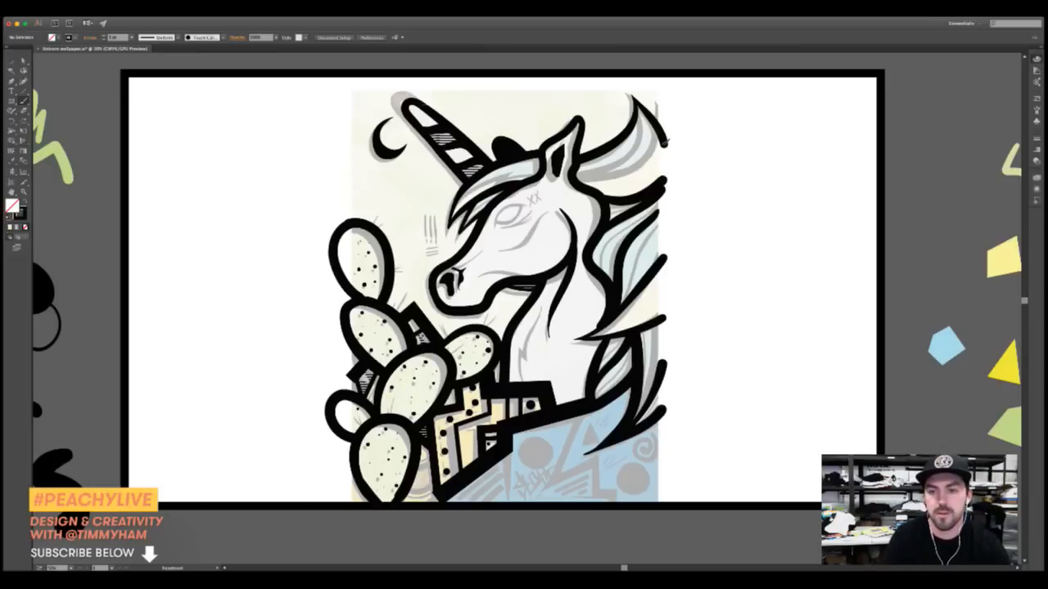
{"action": "left_click_drag", "start_coordinate": [668, 158], "coordinate": [652, 195]}
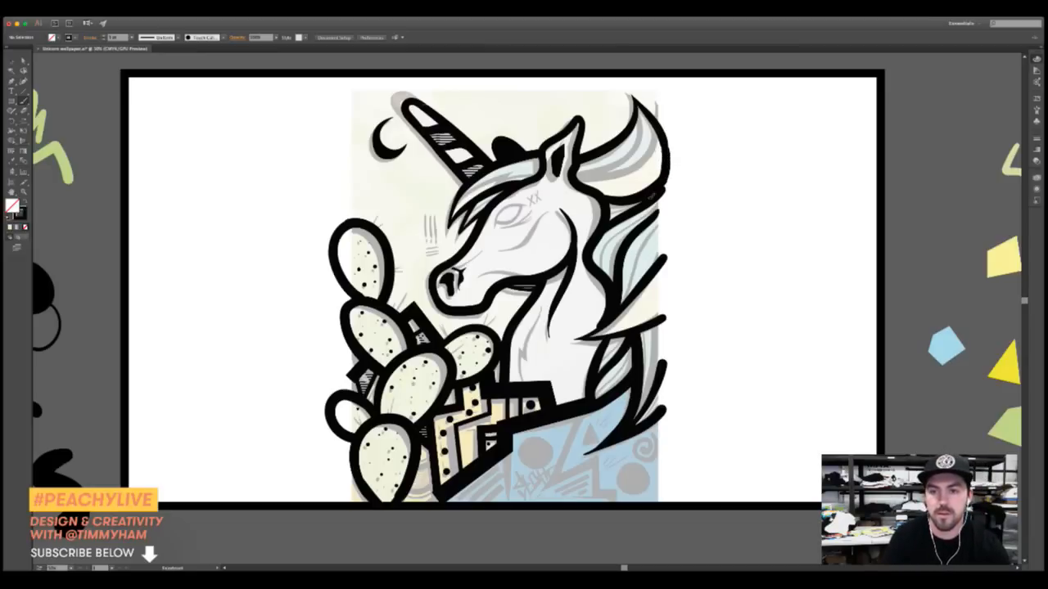
{"action": "key", "text": "ctrl+z"}
{"action": "key", "text": "ctrl+z"}
{"action": "key", "text": "ctrl+z"}
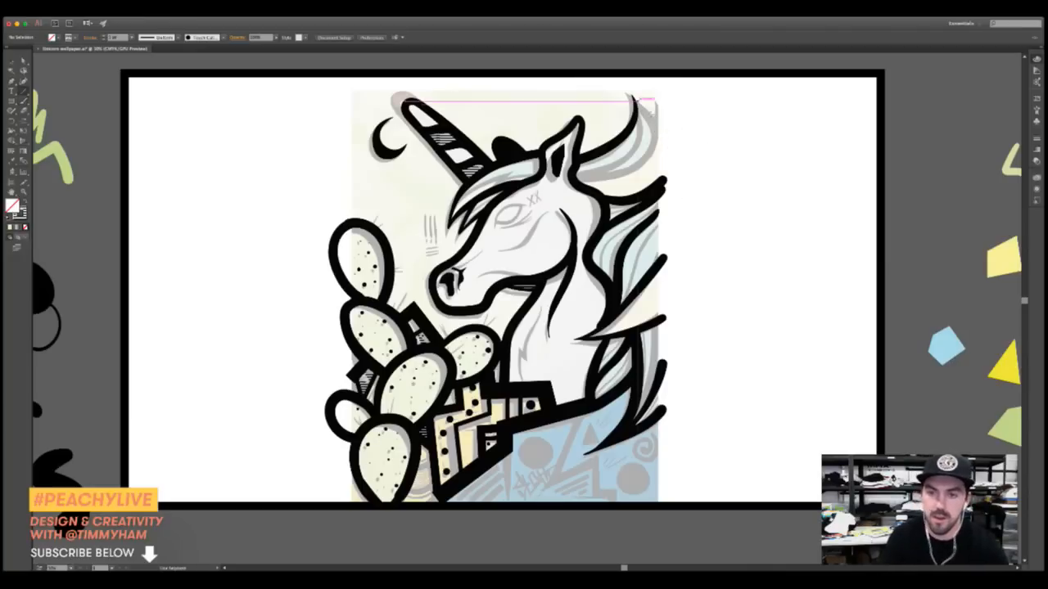
Paint thick black outer edges for the top mane lock and the two locks beneath it with the Paintbrush
{"action": "key", "text": "b"}
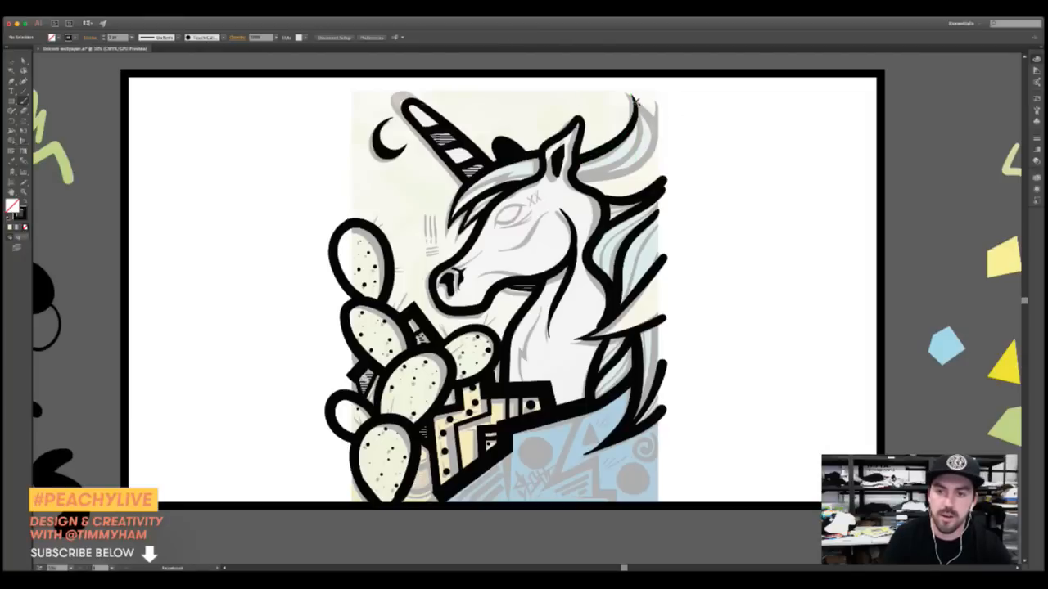
{"action": "mouse_move", "coordinate": [635, 98]}
{"action": "left_mouse_down"}
{"action": "mouse_move", "coordinate": [671, 166]}
{"action": "mouse_move", "coordinate": [659, 189]}
{"action": "left_mouse_up"}
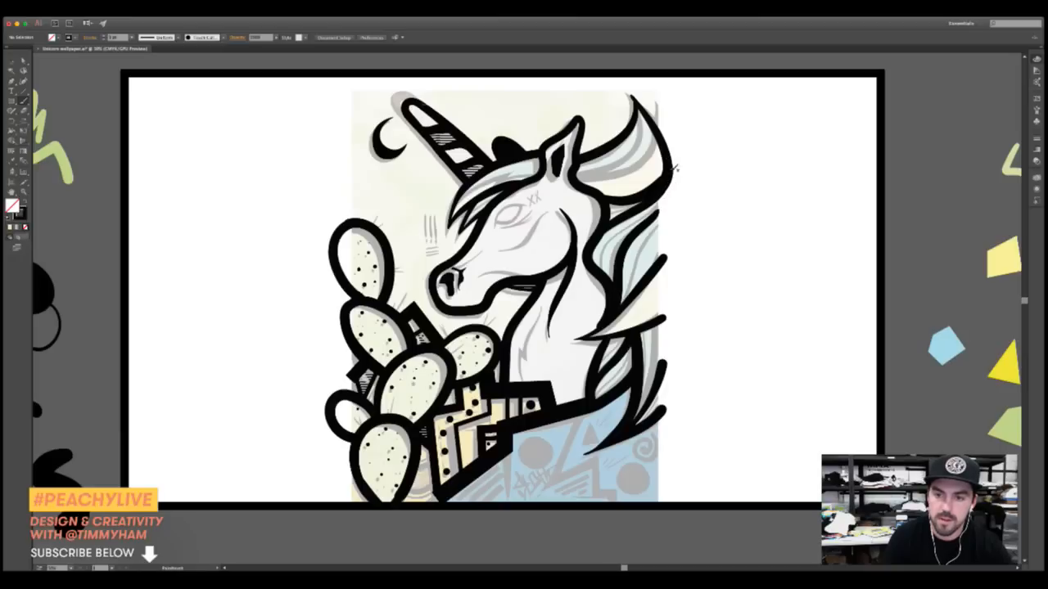
{"action": "mouse_move", "coordinate": [669, 164]}
{"action": "left_mouse_down"}
{"action": "mouse_move", "coordinate": [694, 227]}
{"action": "mouse_move", "coordinate": [663, 267]}
{"action": "left_mouse_up"}
{"action": "mouse_move", "coordinate": [625, 197]}
{"action": "left_mouse_down"}
{"action": "mouse_move", "coordinate": [627, 273]}
{"action": "mouse_move", "coordinate": [626, 260]}
{"action": "mouse_move", "coordinate": [612, 312]}
{"action": "mouse_move", "coordinate": [618, 247]}
{"action": "mouse_move", "coordinate": [669, 207]}
{"action": "mouse_move", "coordinate": [678, 182]}
{"action": "left_mouse_up"}
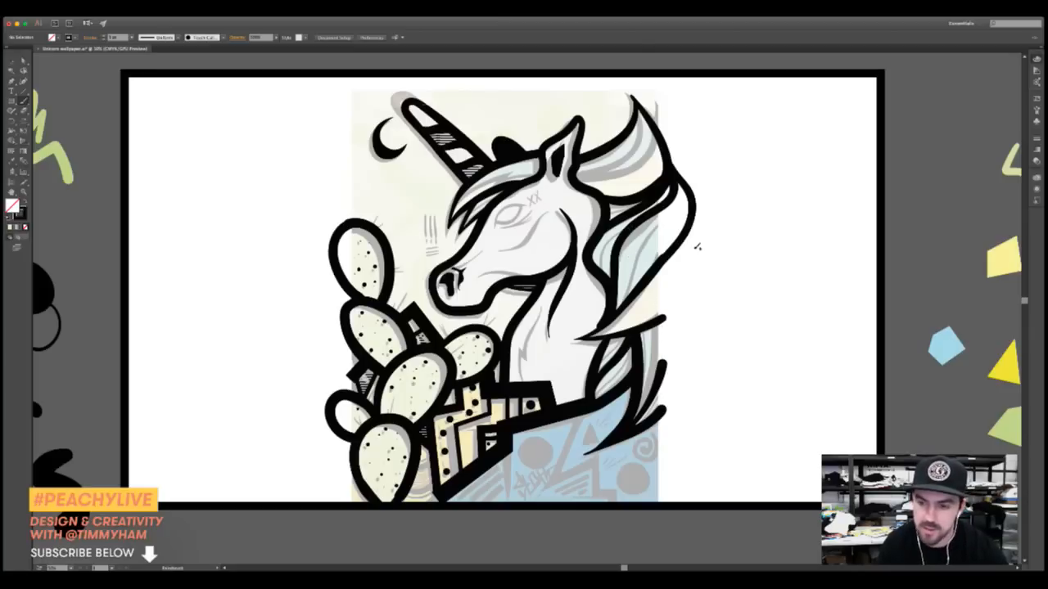
{"action": "mouse_move", "coordinate": [698, 212]}
{"action": "left_mouse_down"}
{"action": "mouse_move", "coordinate": [705, 240]}
{"action": "mouse_move", "coordinate": [680, 309]}
{"action": "mouse_move", "coordinate": [638, 339]}
{"action": "left_mouse_up"}
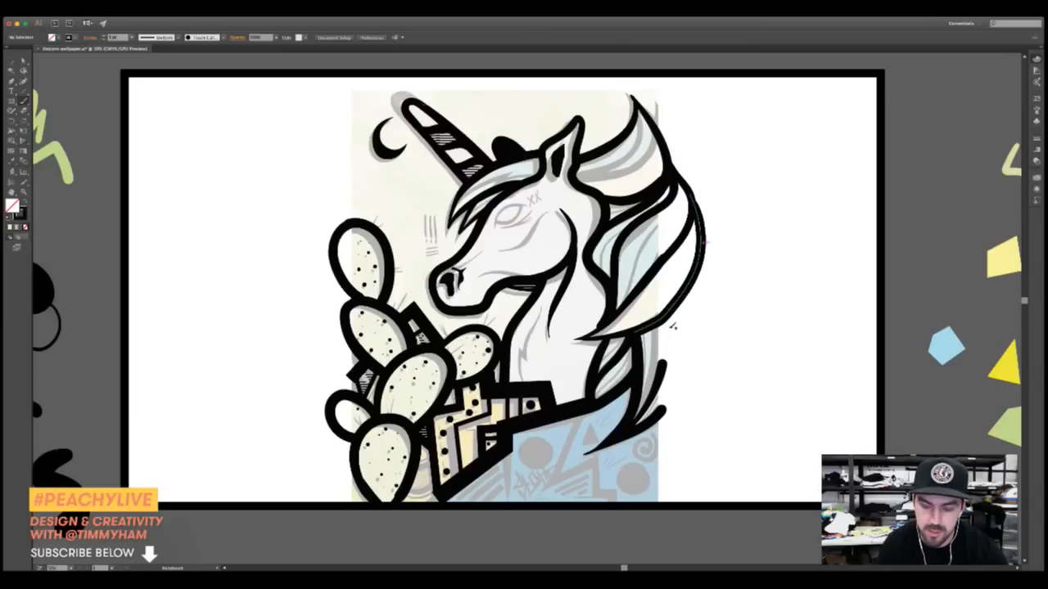
Replace the two cut-off stubs of the lower mane with painted black strands curving up to the lock above
{"action": "left_click", "coordinate": [659, 368], "text": "super"}
{"action": "key", "text": "BackSpace"}
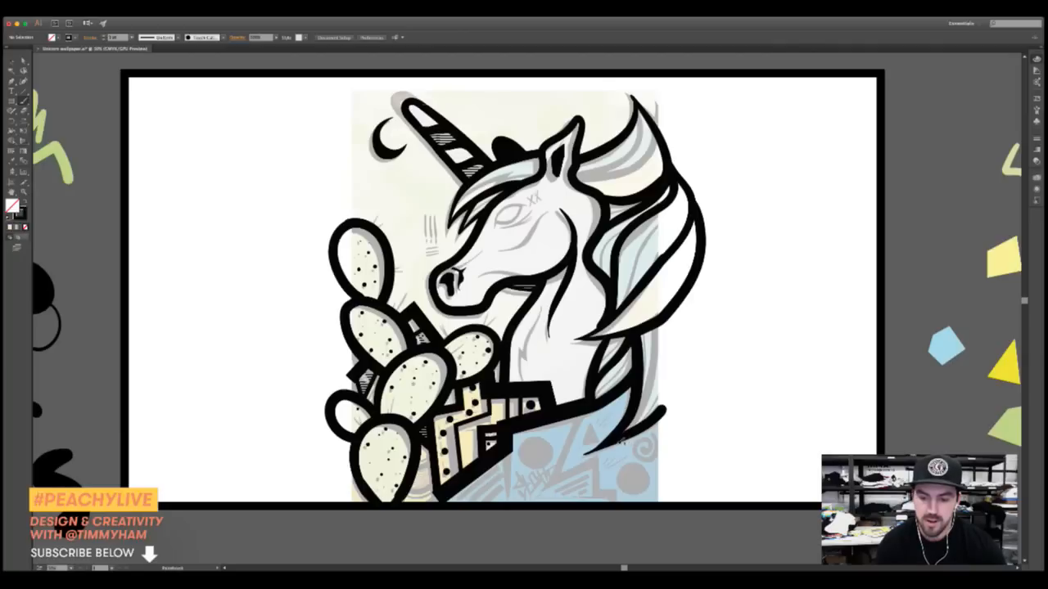
{"action": "mouse_move", "coordinate": [627, 432]}
{"action": "left_mouse_down"}
{"action": "mouse_move", "coordinate": [665, 361]}
{"action": "mouse_move", "coordinate": [685, 303]}
{"action": "left_mouse_up"}
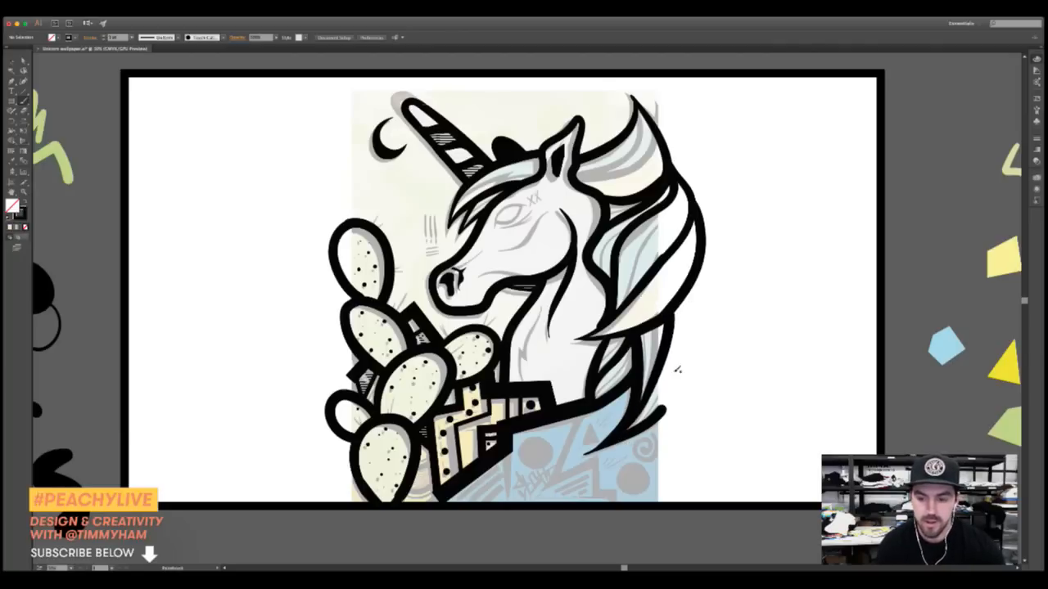
{"action": "key", "text": "super+z"}
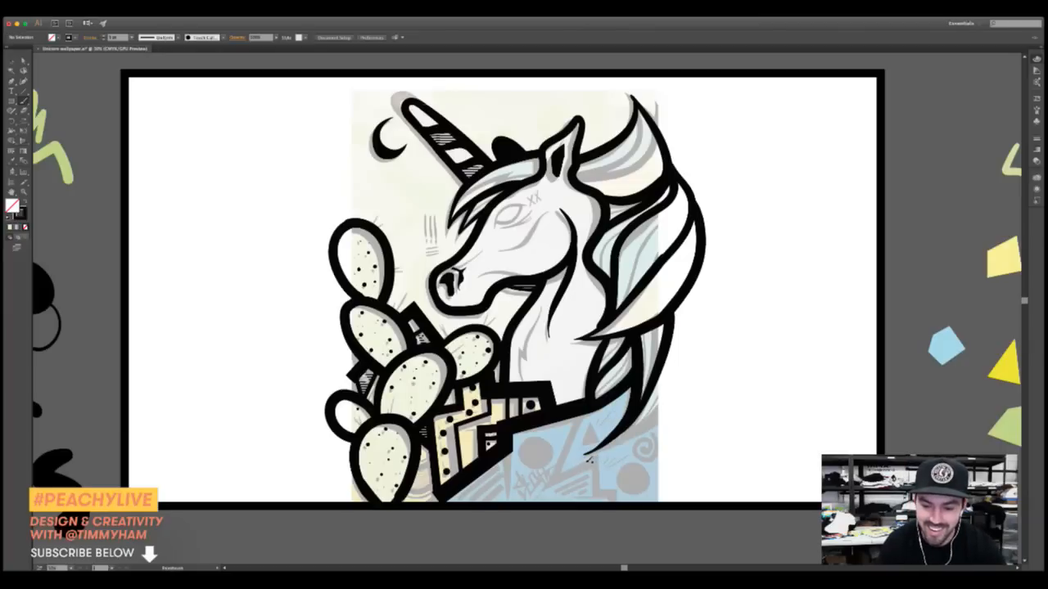
{"action": "mouse_move", "coordinate": [604, 450]}
{"action": "left_mouse_down"}
{"action": "mouse_move", "coordinate": [693, 359]}
{"action": "mouse_move", "coordinate": [703, 261]}
{"action": "left_mouse_up"}
Move the upper end anchor of the outermost mane strand slightly so it tucks into the outline of the lock above
{"action": "left_click", "coordinate": [706, 273], "text": "super"}
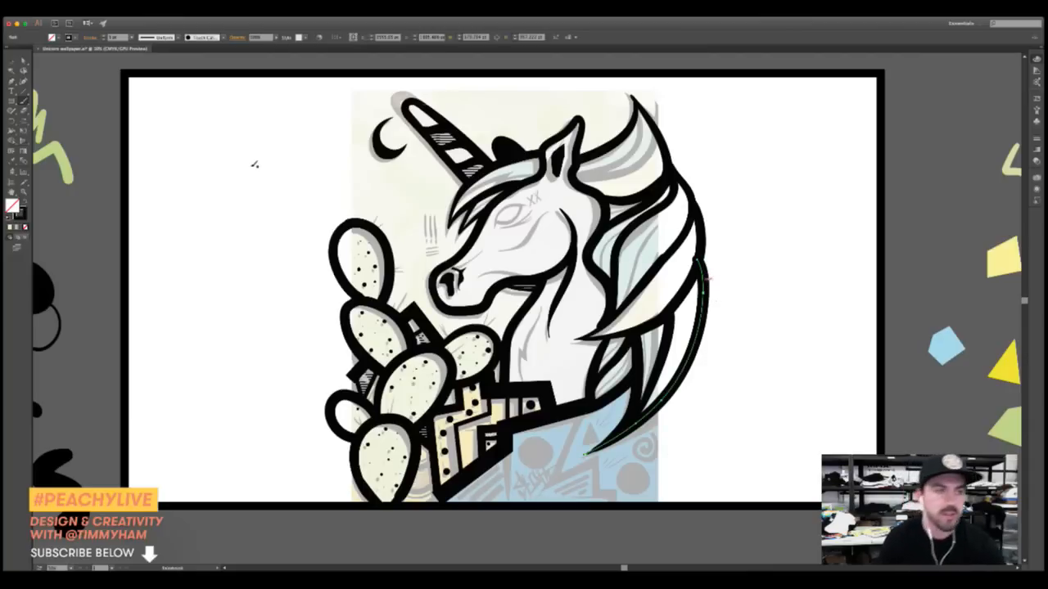
{"action": "left_click", "coordinate": [23, 60]}
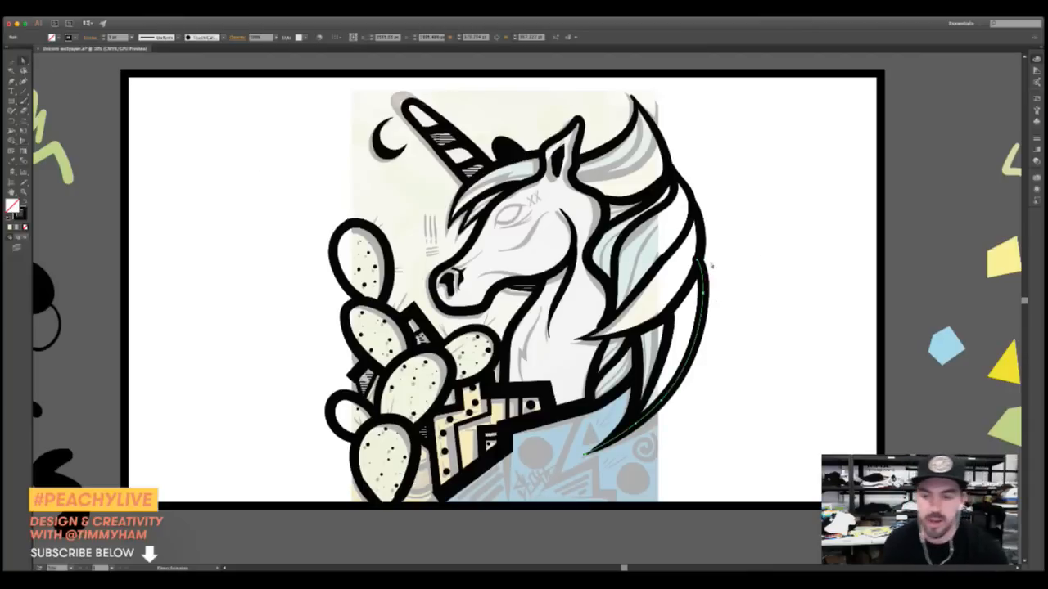
{"action": "key", "text": "super+="}
{"action": "key", "text": "super+="}
{"action": "key", "text": "super+="}
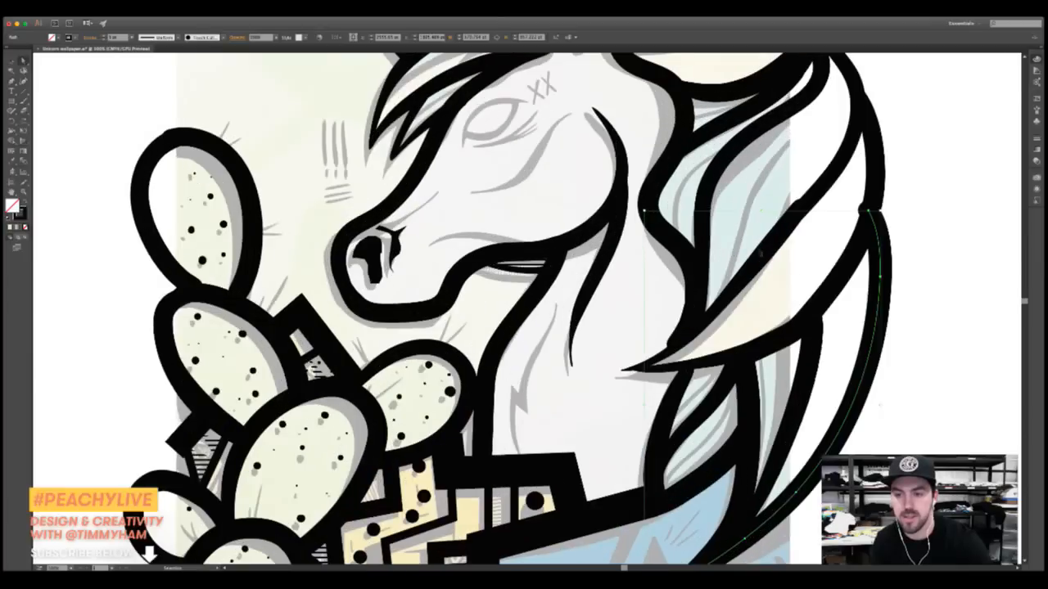
{"action": "left_click_drag", "start_coordinate": [1016, 163], "coordinate": [661, 240]}
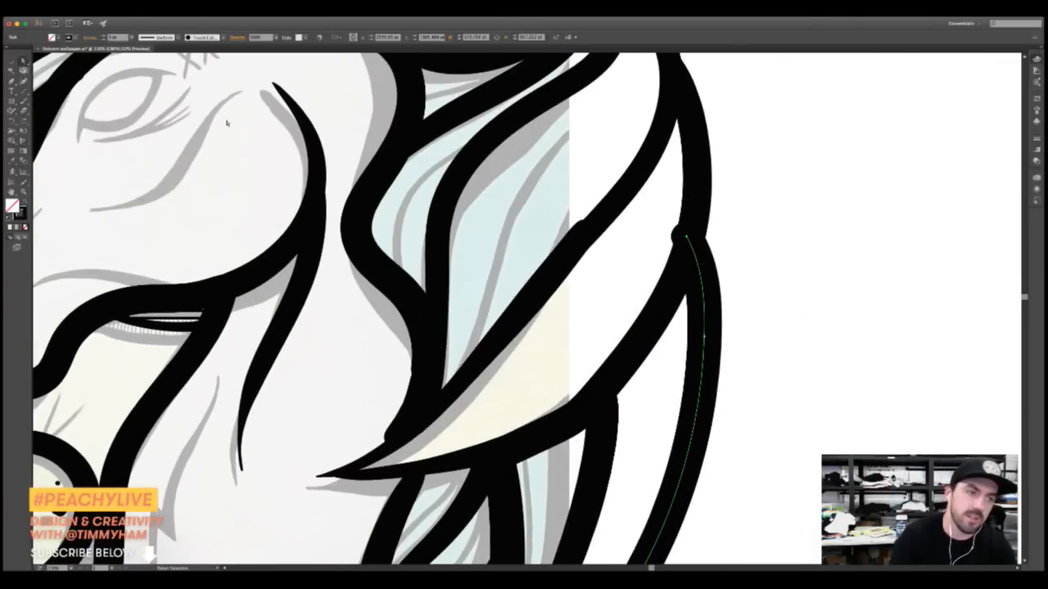
{"action": "left_click", "coordinate": [687, 235]}
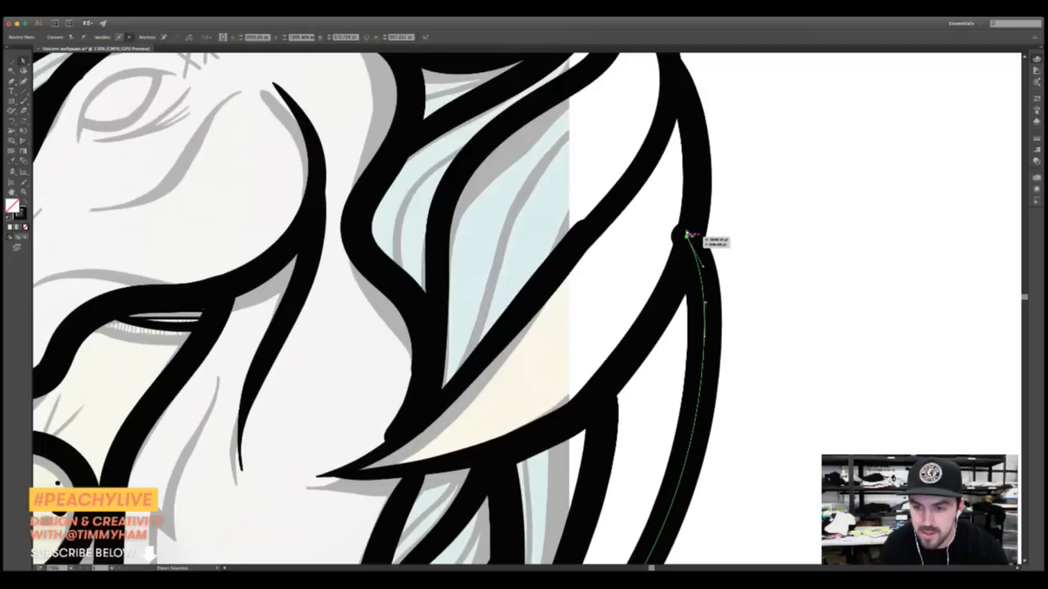
{"action": "left_click_drag", "start_coordinate": [687, 234], "coordinate": [694, 243]}
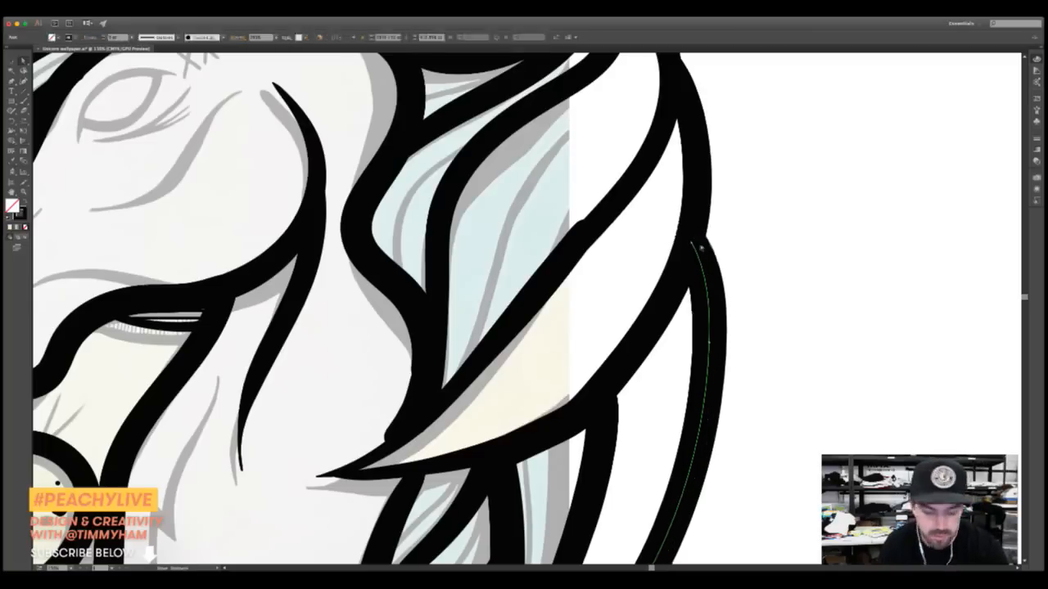
{"action": "key", "text": "super+z"}
{"action": "left_click", "coordinate": [688, 235]}
{"action": "left_click_drag", "start_coordinate": [688, 235], "coordinate": [702, 243]}
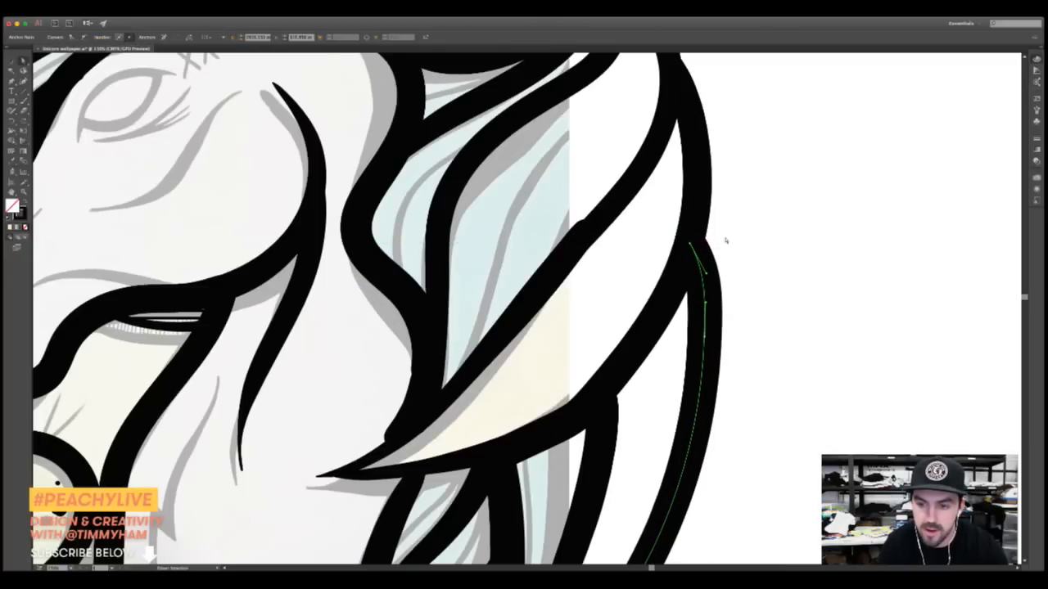
{"action": "left_click", "coordinate": [748, 280]}
{"action": "key", "text": "super+0"}
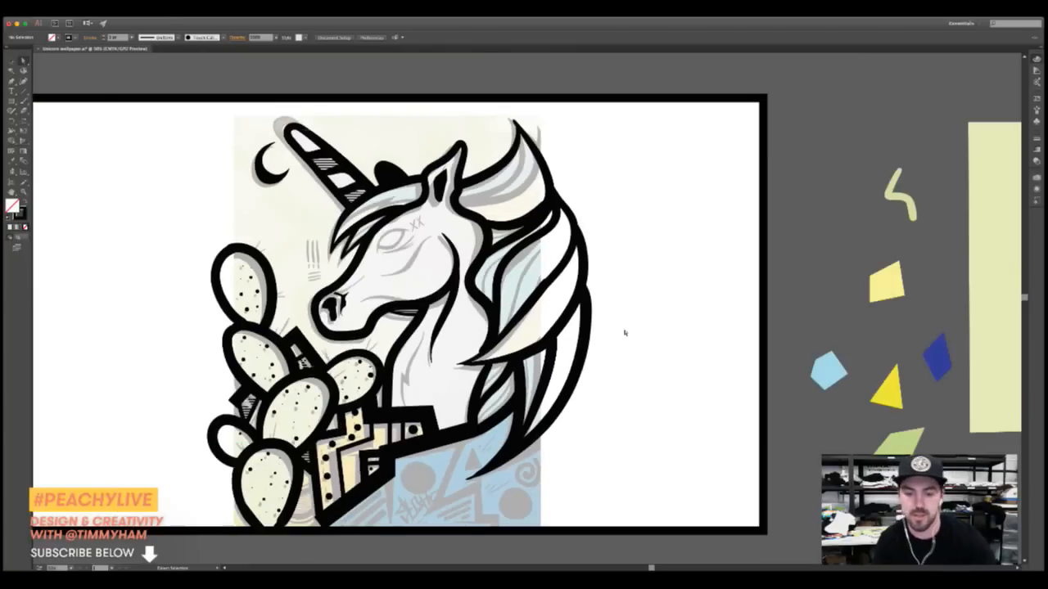
Draw an angular black mountain outline with the Pen tool from behind the mane down to the artboard's lower edge
{"action": "scroll", "coordinate": [614, 334], "scroll_direction": "down", "scroll_amount": 3}
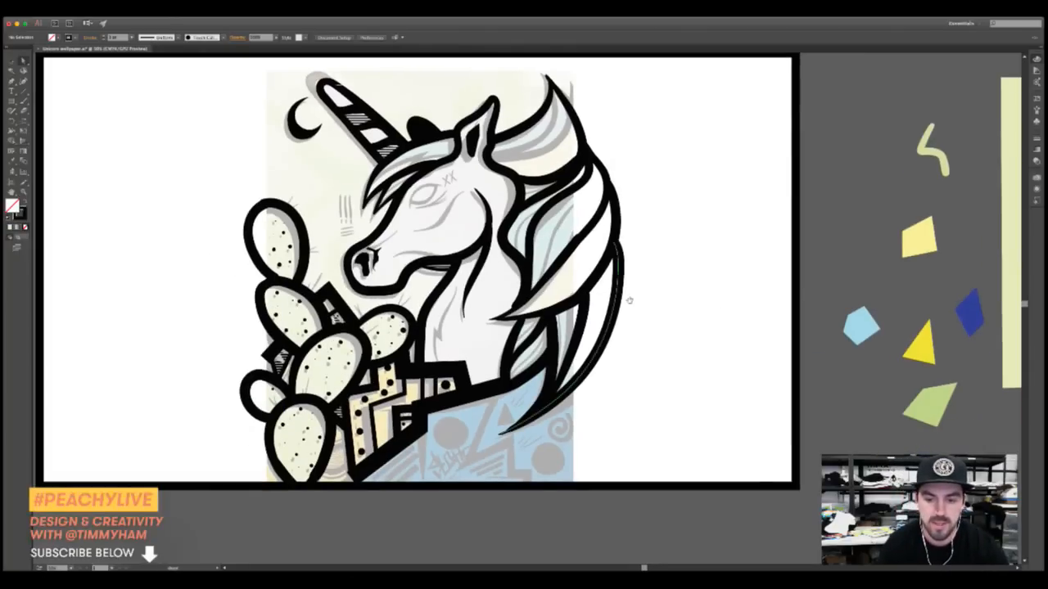
{"action": "scroll", "coordinate": [641, 332], "scroll_direction": "down", "scroll_amount": 3}
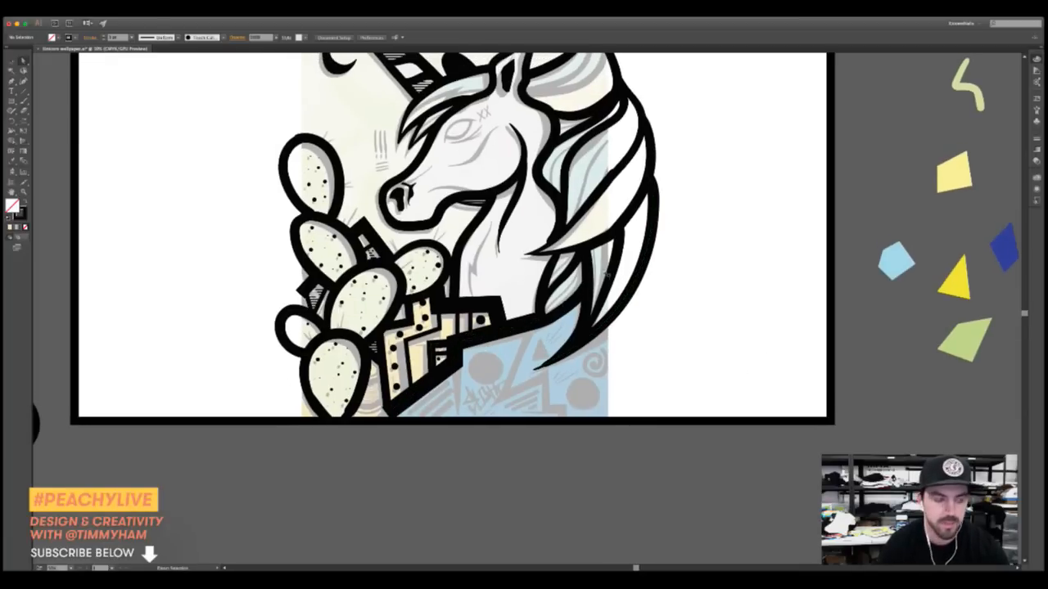
{"action": "left_click", "coordinate": [24, 79]}
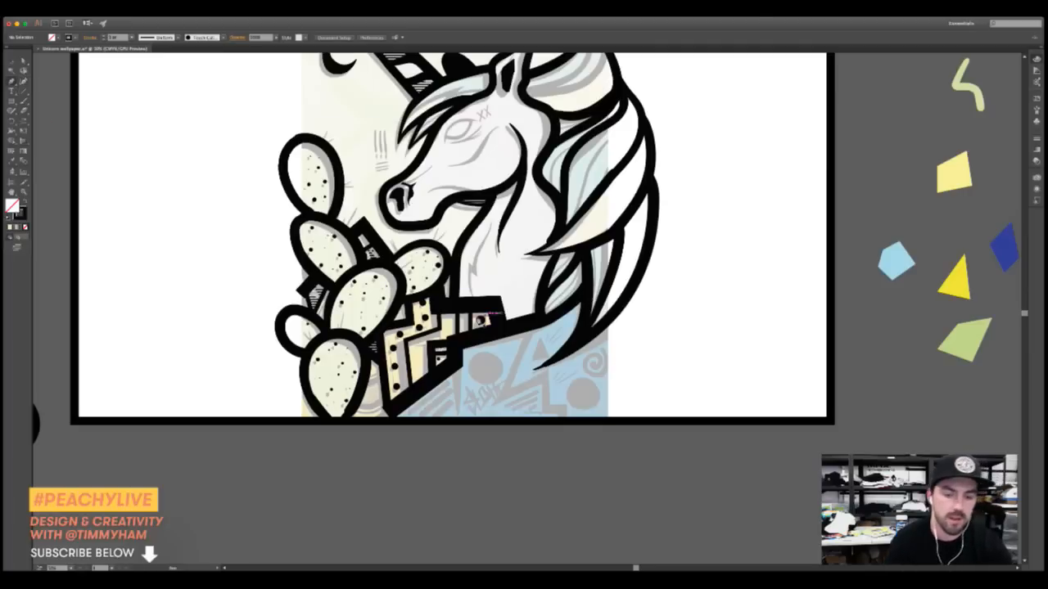
{"action": "left_click", "coordinate": [486, 330]}
{"action": "left_click", "coordinate": [622, 304]}
{"action": "left_click", "coordinate": [693, 330]}
{"action": "left_click", "coordinate": [762, 330]}
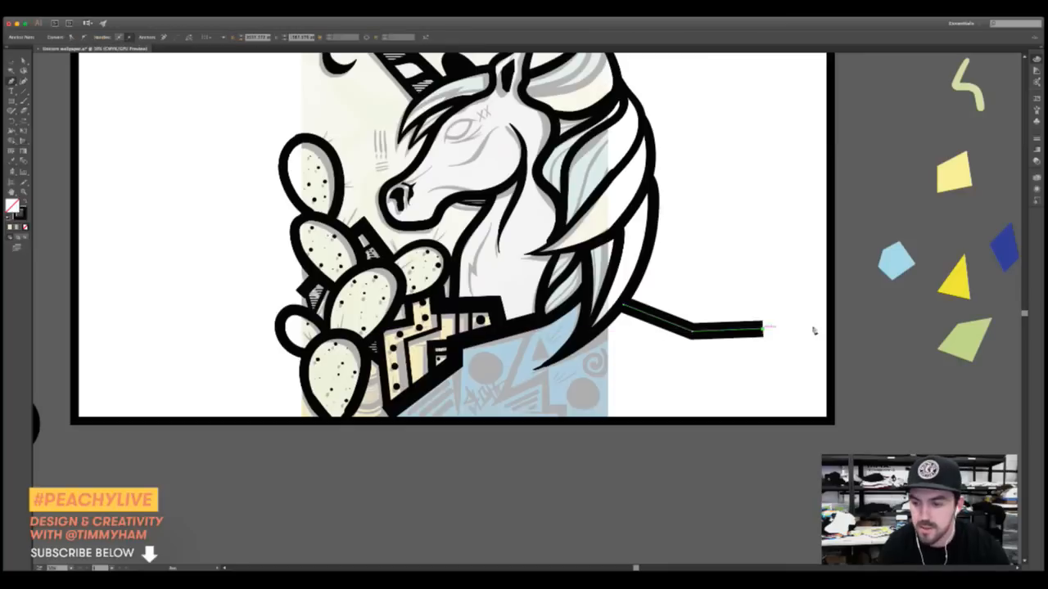
{"action": "left_click", "coordinate": [815, 418]}
{"action": "left_click", "coordinate": [803, 466], "text": "super"}
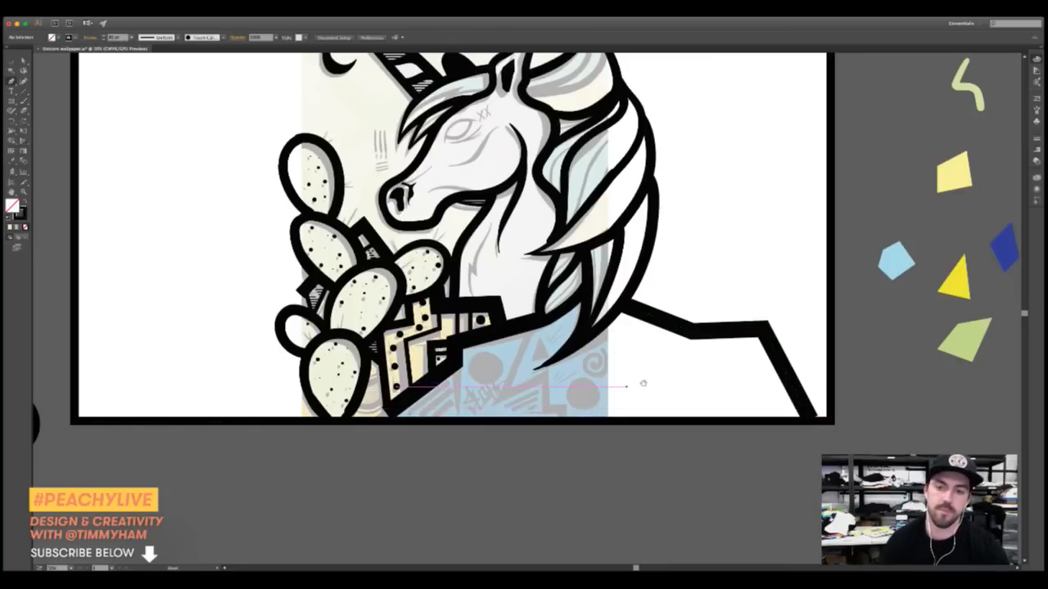
Draw a second peaked mountain outline rising from the first ridge and running to the artboard's side edge
{"action": "left_click_drag", "start_coordinate": [641, 385], "coordinate": [643, 475]}
{"action": "left_click", "coordinate": [685, 417]}
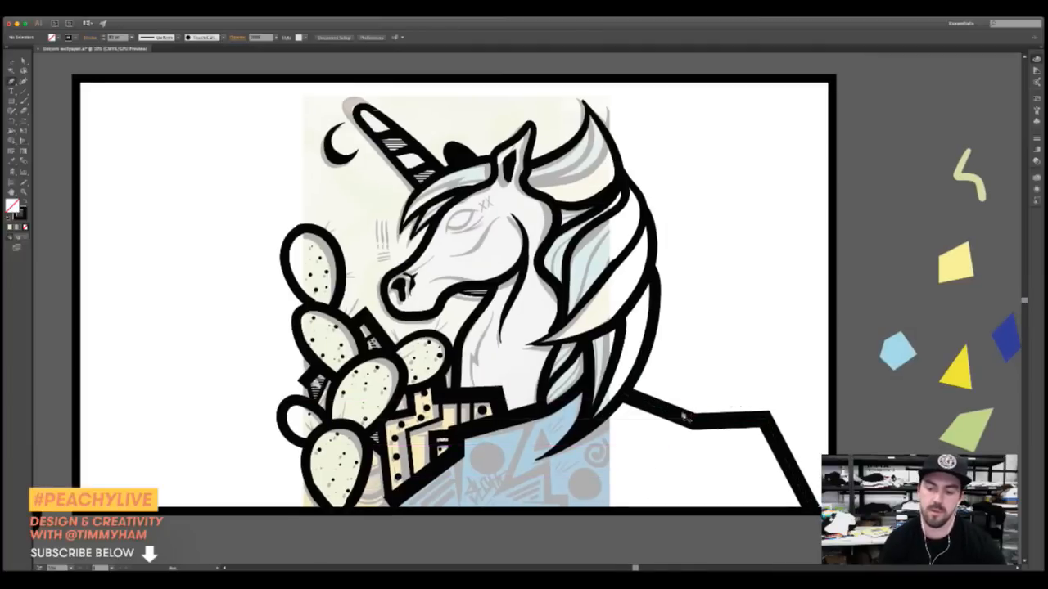
{"action": "left_click", "coordinate": [739, 359]}
{"action": "left_click", "coordinate": [792, 387]}
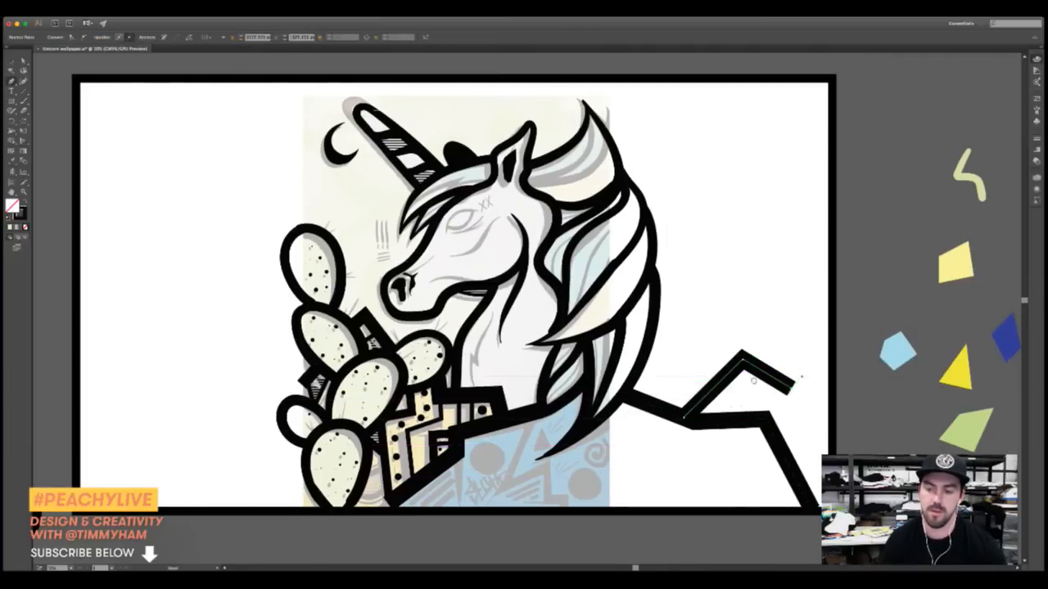
{"action": "scroll", "coordinate": [806, 385], "scroll_direction": "right", "scroll_amount": 3}
{"action": "left_click", "coordinate": [792, 410]}
{"action": "left_click", "coordinate": [798, 434], "text": "super"}
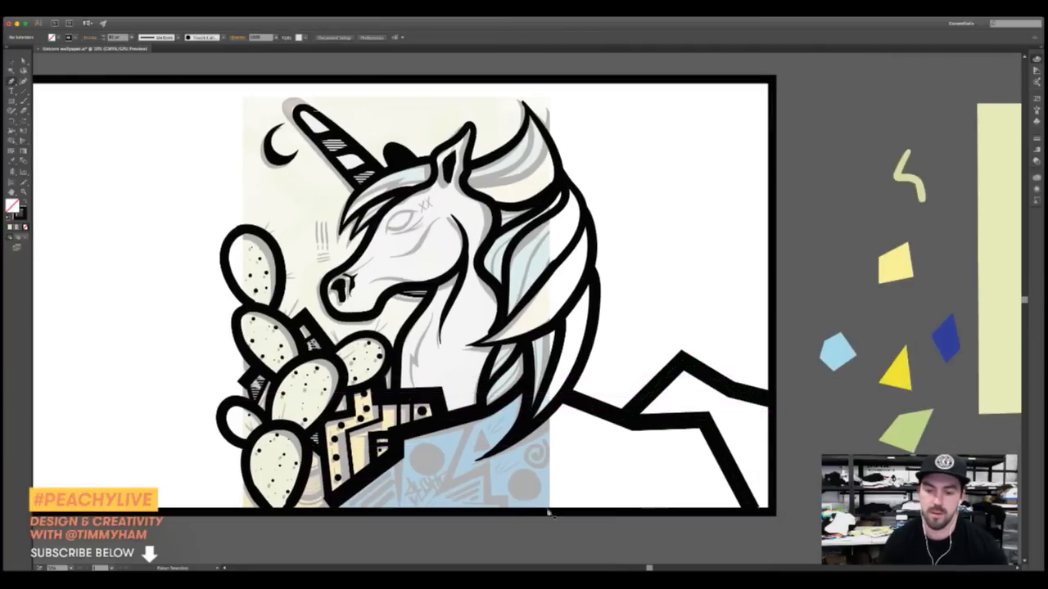
Draw an angular black mountain ridge with the Pen tool from behind the cactus to the artboard's near side edge
{"action": "left_click_drag", "start_coordinate": [387, 489], "coordinate": [557, 401]}
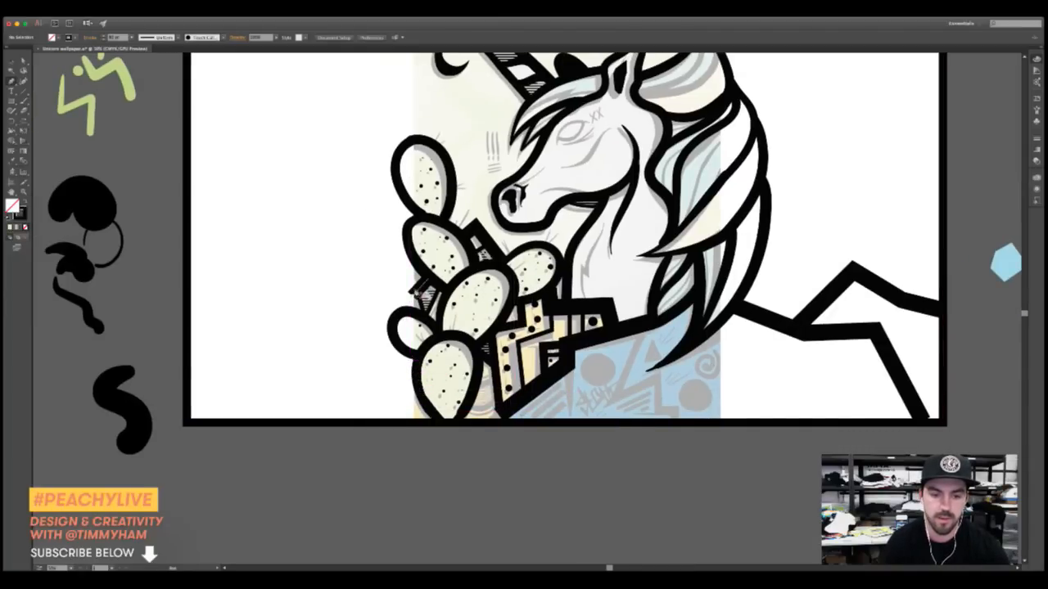
{"action": "left_click", "coordinate": [418, 287]}
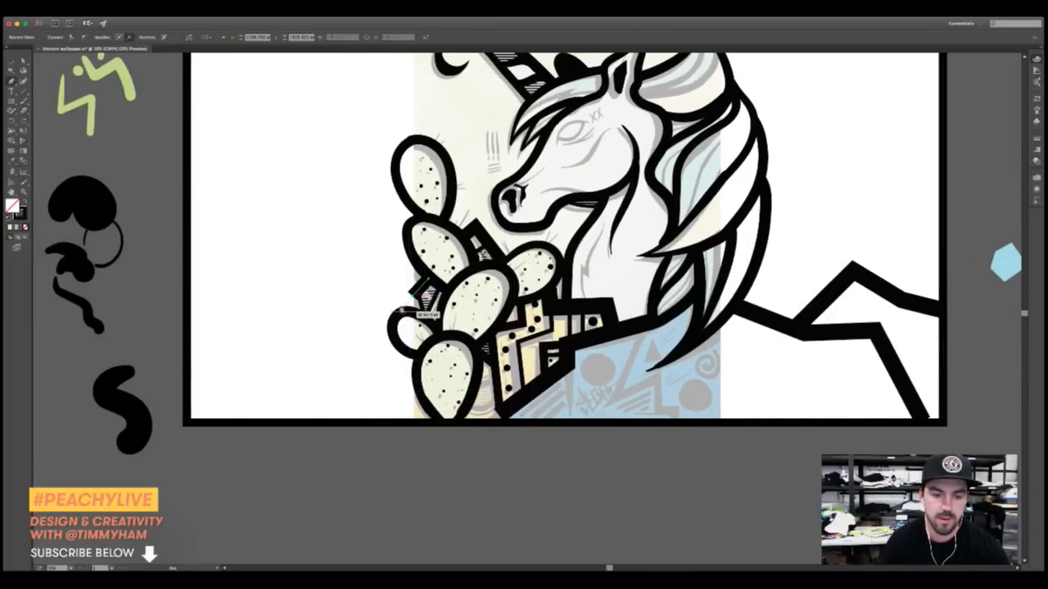
{"action": "left_click", "coordinate": [376, 302]}
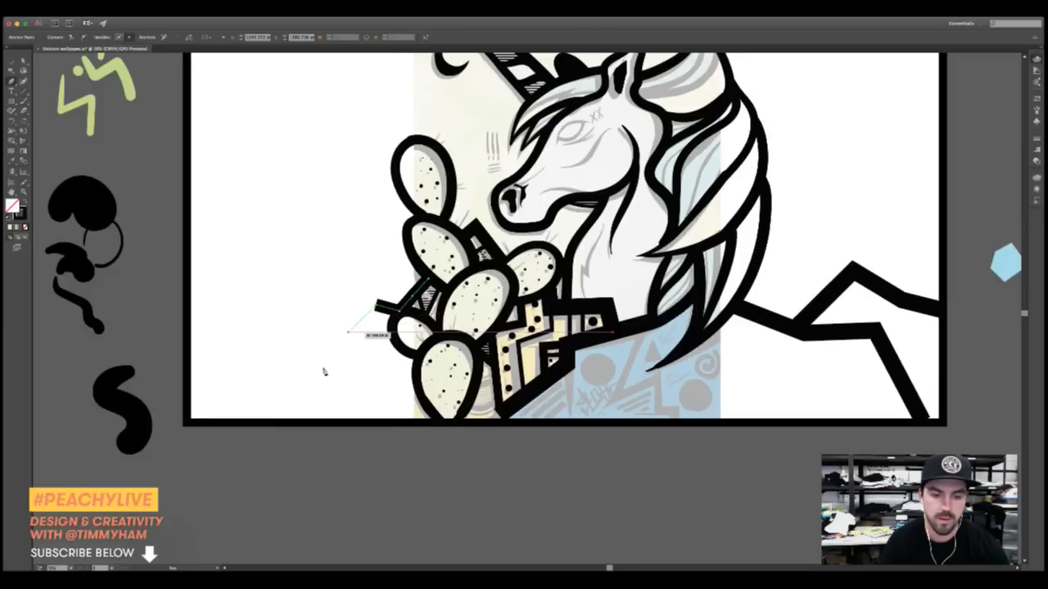
{"action": "left_click", "coordinate": [324, 374]}
{"action": "left_click", "coordinate": [209, 345]}
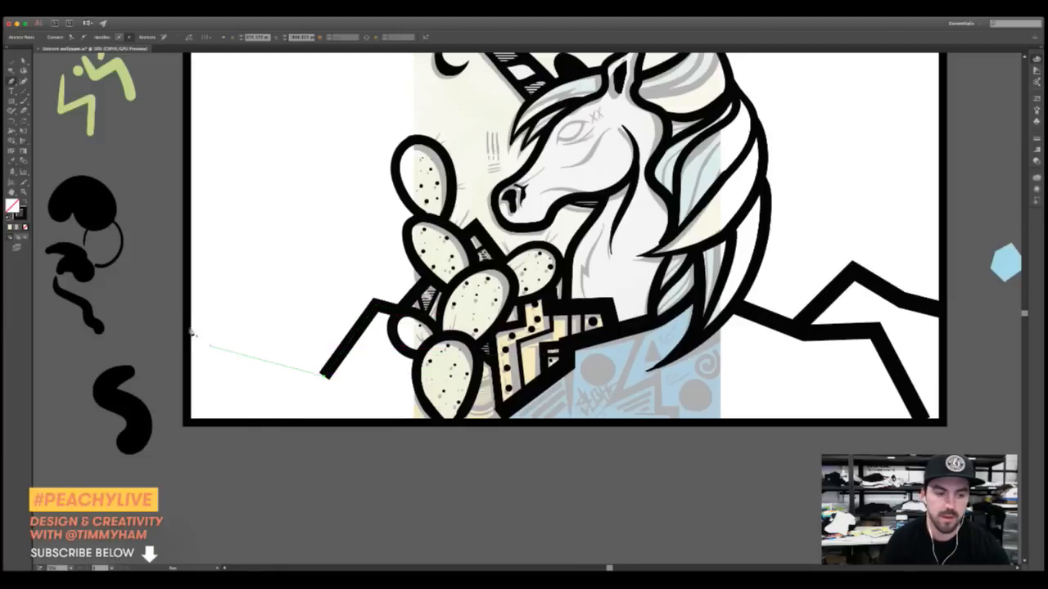
{"action": "left_click", "coordinate": [189, 361]}
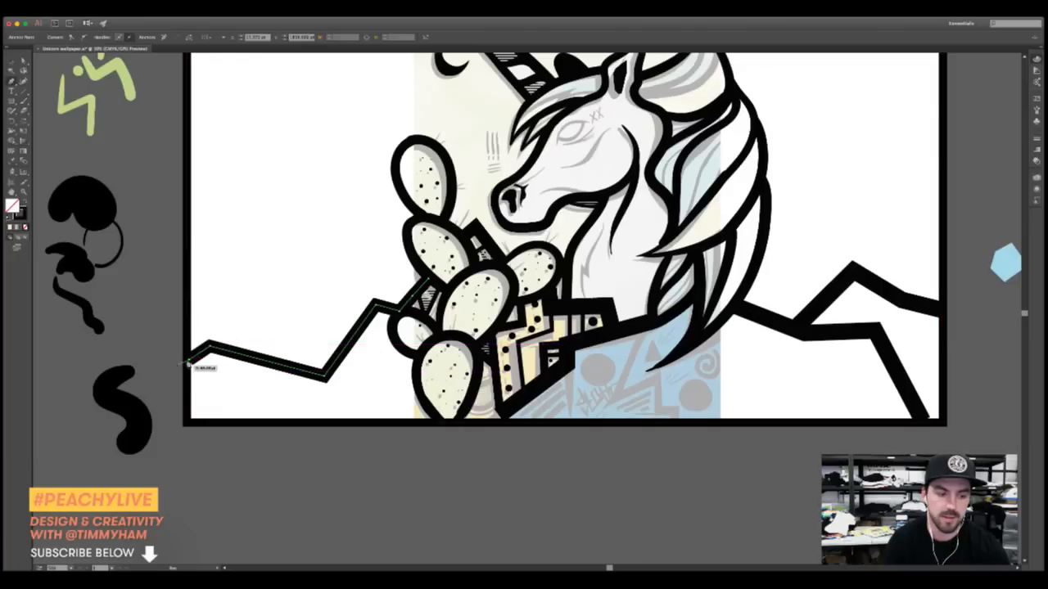
{"action": "left_click", "coordinate": [170, 337], "text": "super"}
Move the lower end anchor of the foreground ridge line beside the cactus down past the artboard's lower edge
{"action": "left_click_drag", "start_coordinate": [616, 362], "coordinate": [491, 360]}
{"action": "left_click_drag", "start_coordinate": [522, 460], "coordinate": [558, 458]}
{"action": "left_click", "coordinate": [442, 384], "text": "super"}
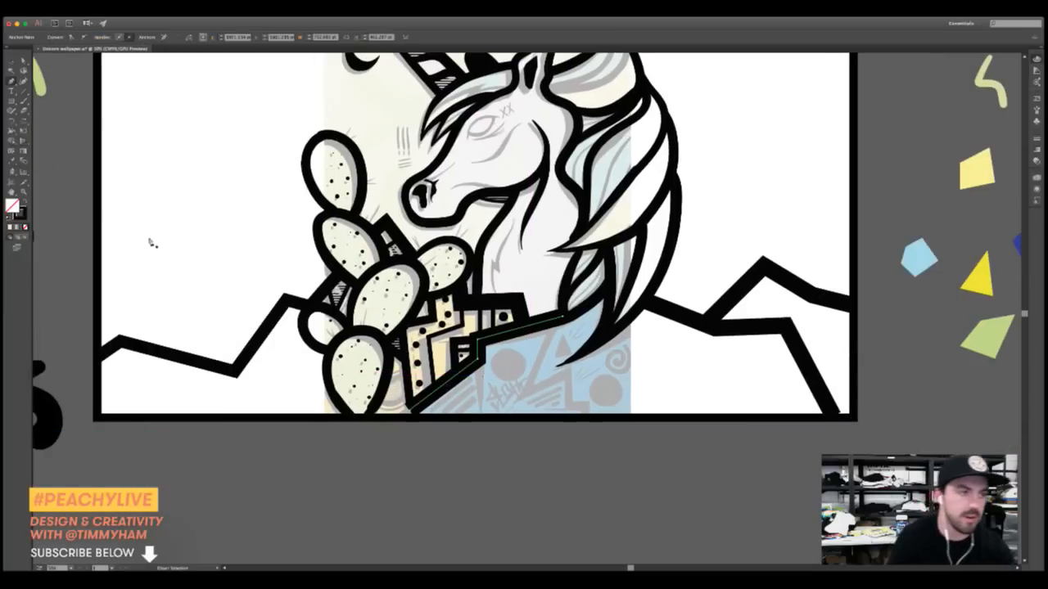
{"action": "left_click", "coordinate": [23, 60]}
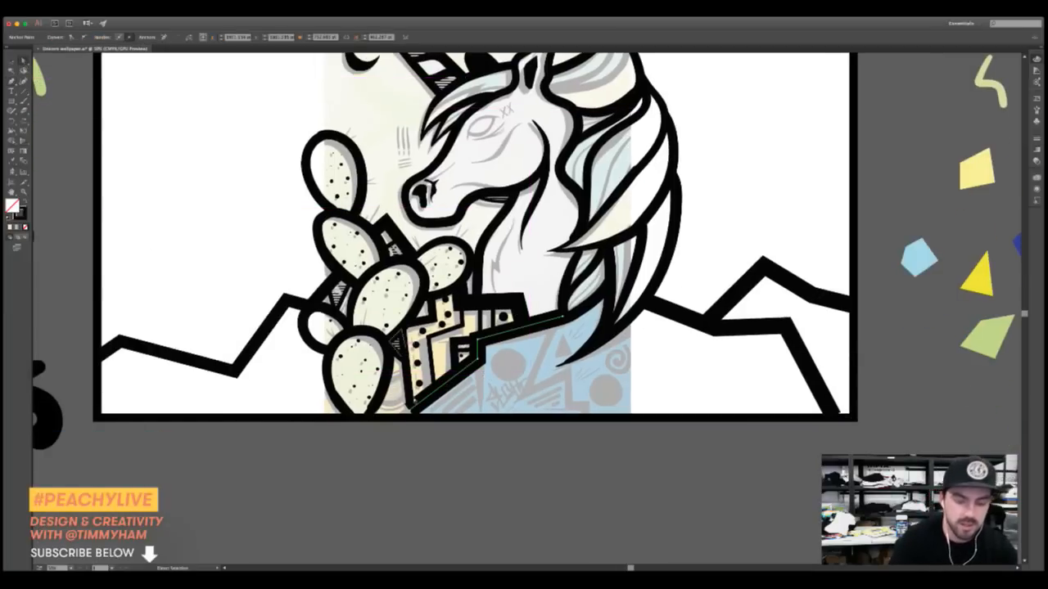
{"action": "left_click", "coordinate": [409, 410]}
{"action": "left_click_drag", "start_coordinate": [409, 410], "coordinate": [400, 416]}
{"action": "left_click", "coordinate": [426, 432]}
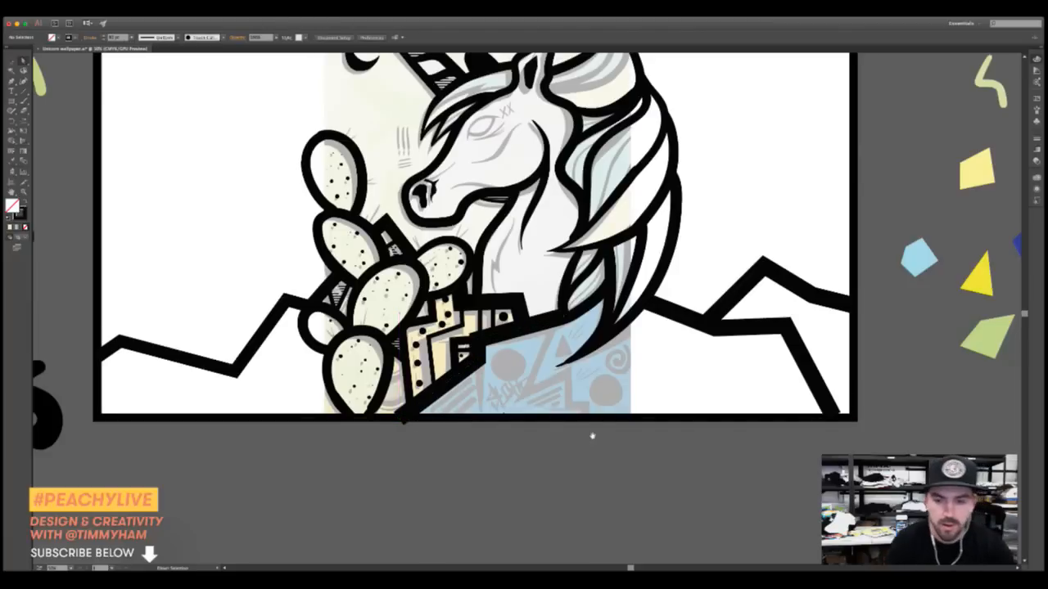
Increase the stroke weight of the rectangular border around the artboard to make a much thicker black frame
{"action": "left_click", "coordinate": [423, 418]}
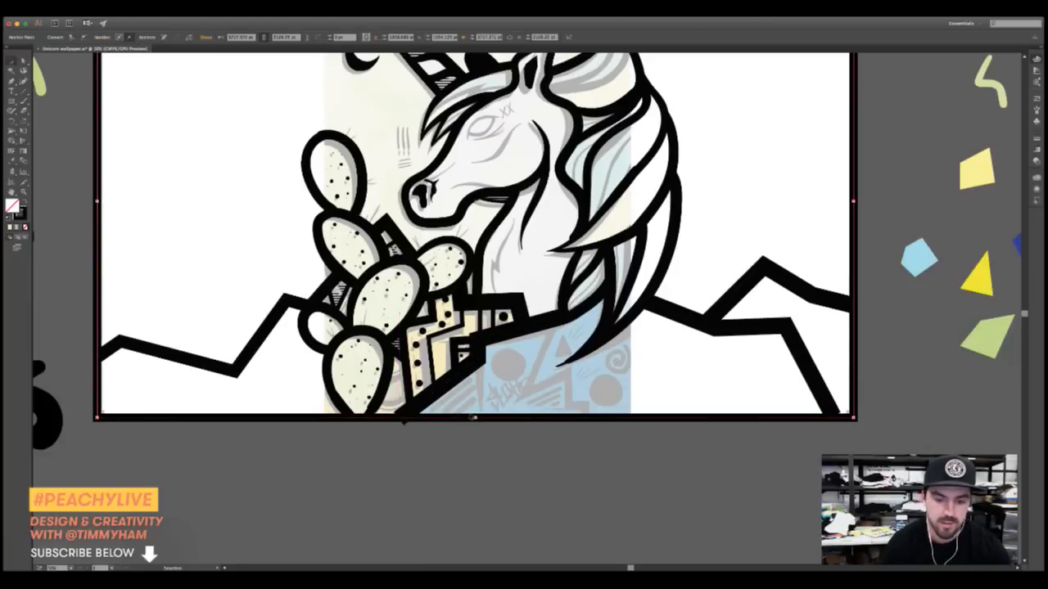
{"action": "key", "text": "v"}
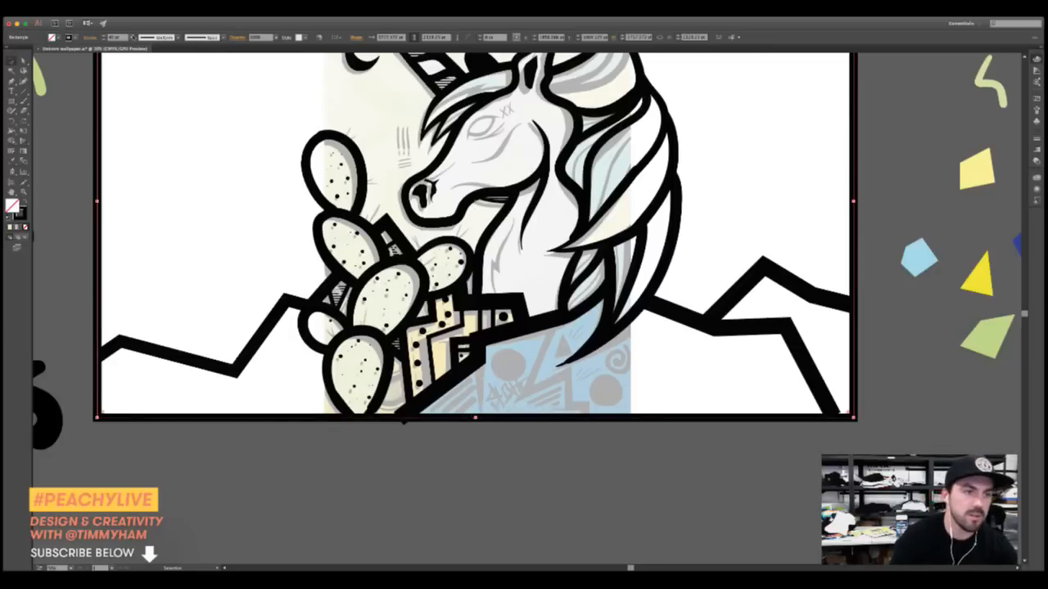
{"action": "key", "text": "Return"}
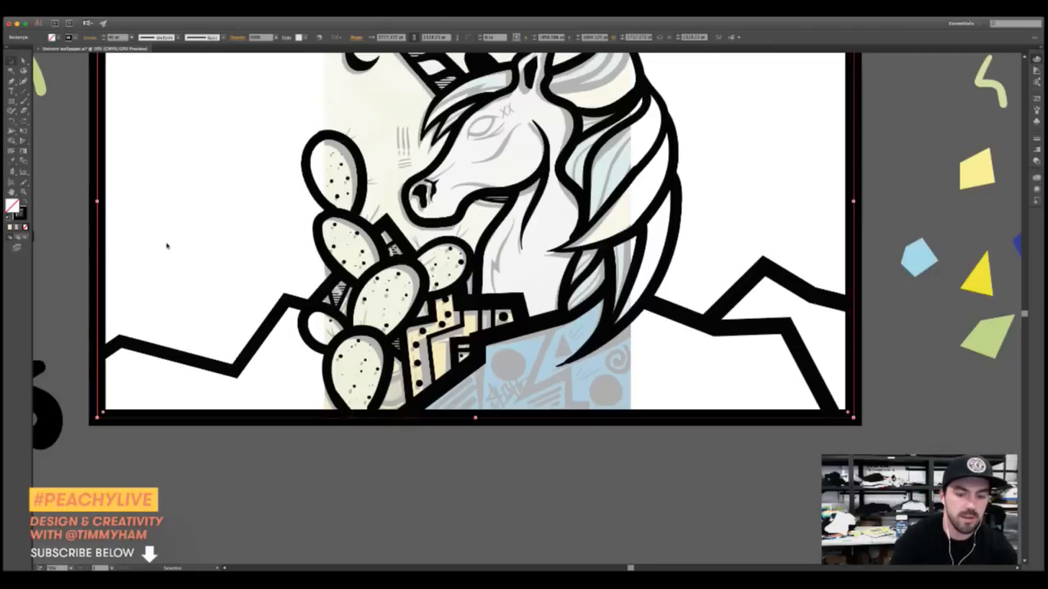
{"action": "left_click", "coordinate": [624, 440]}
{"action": "scroll", "coordinate": [628, 450], "scroll_direction": "up", "scroll_amount": 5}
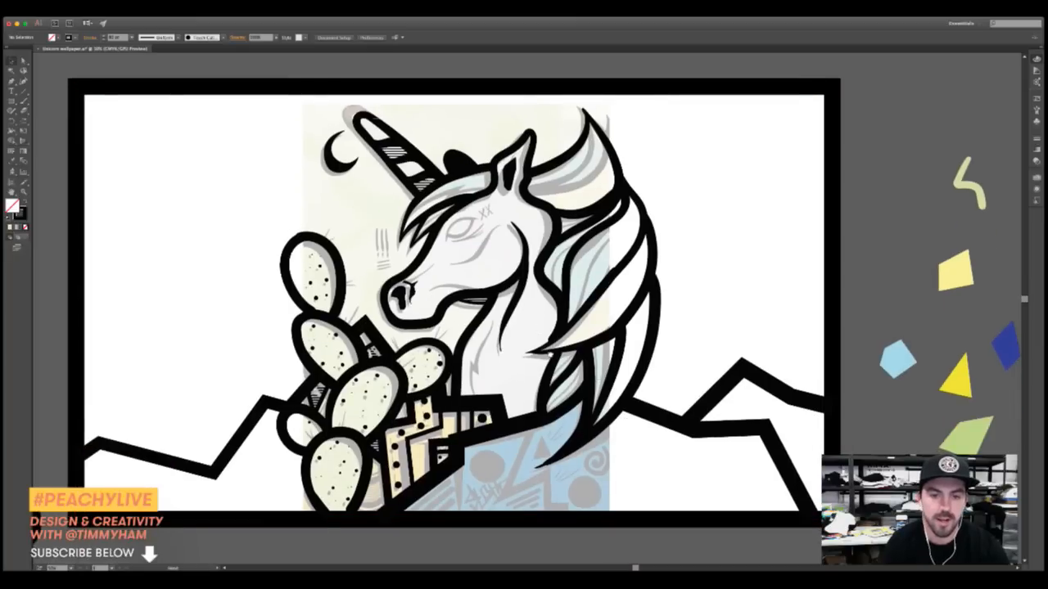
{"action": "left_click_drag", "start_coordinate": [470, 342], "coordinate": [466, 334]}
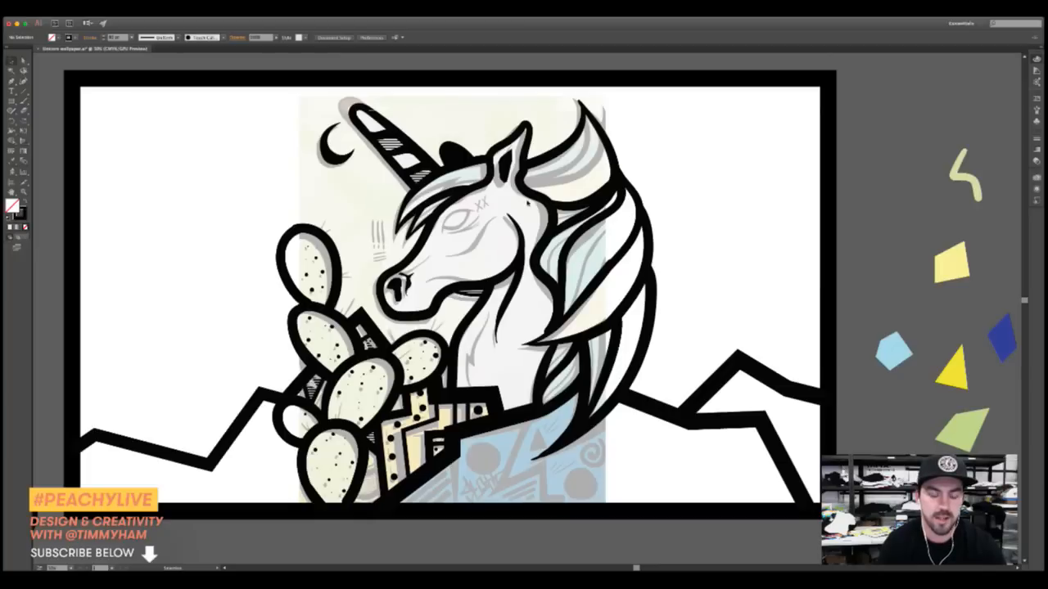
Paint three curved sample strokes of different weights with the Paintbrush in the empty sky beside the moon
{"action": "key", "text": "b"}
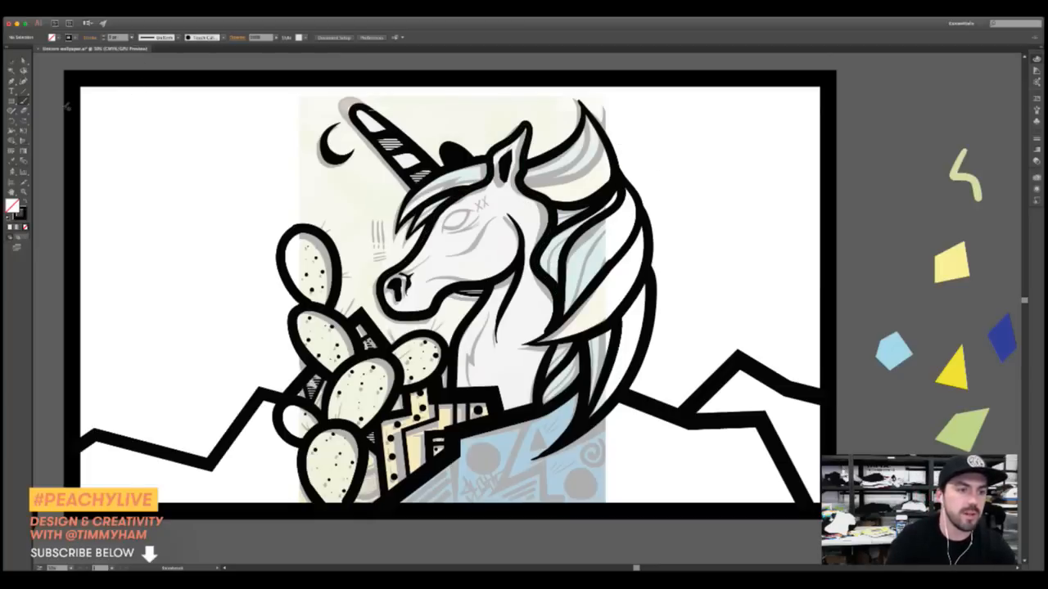
{"action": "left_click_drag", "start_coordinate": [135, 141], "coordinate": [174, 177]}
{"action": "key", "text": "super+z"}
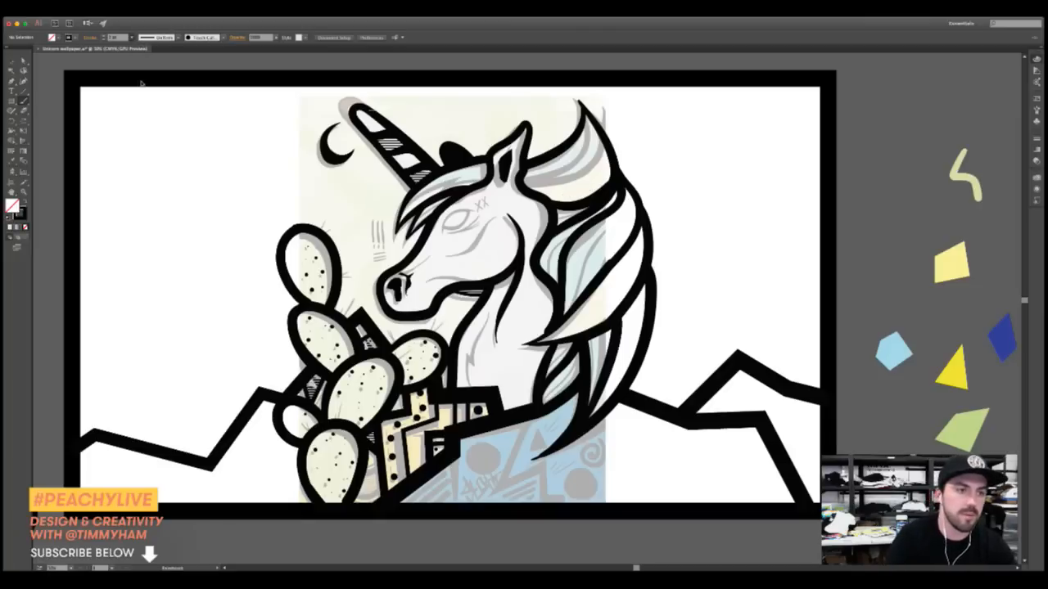
{"action": "mouse_move", "coordinate": [121, 147]}
{"action": "left_mouse_down"}
{"action": "mouse_move", "coordinate": [170, 152]}
{"action": "mouse_move", "coordinate": [203, 172]}
{"action": "left_mouse_up"}
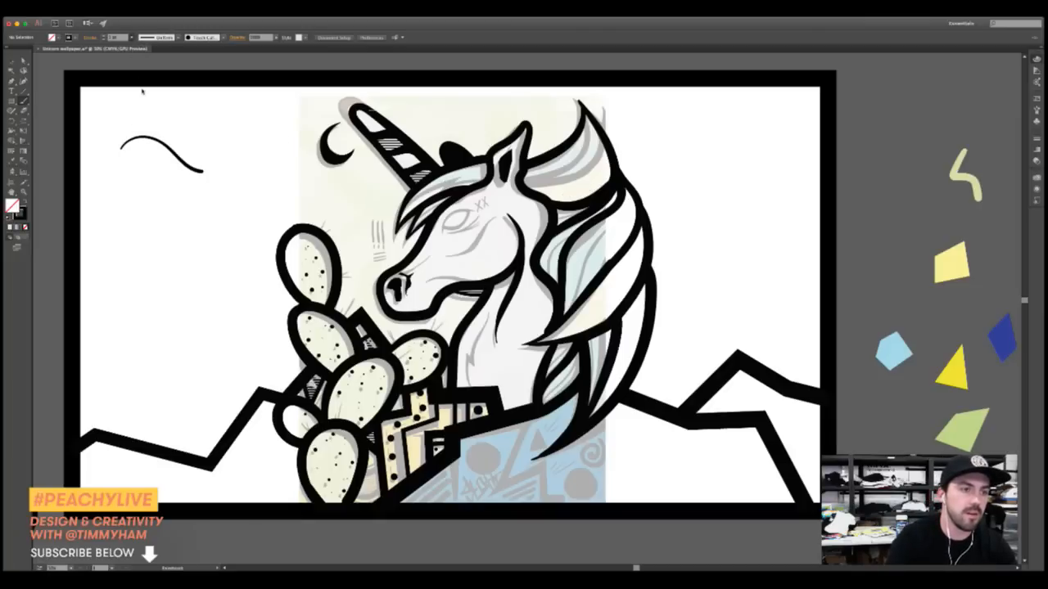
{"action": "left_click_drag", "start_coordinate": [133, 106], "coordinate": [203, 141]}
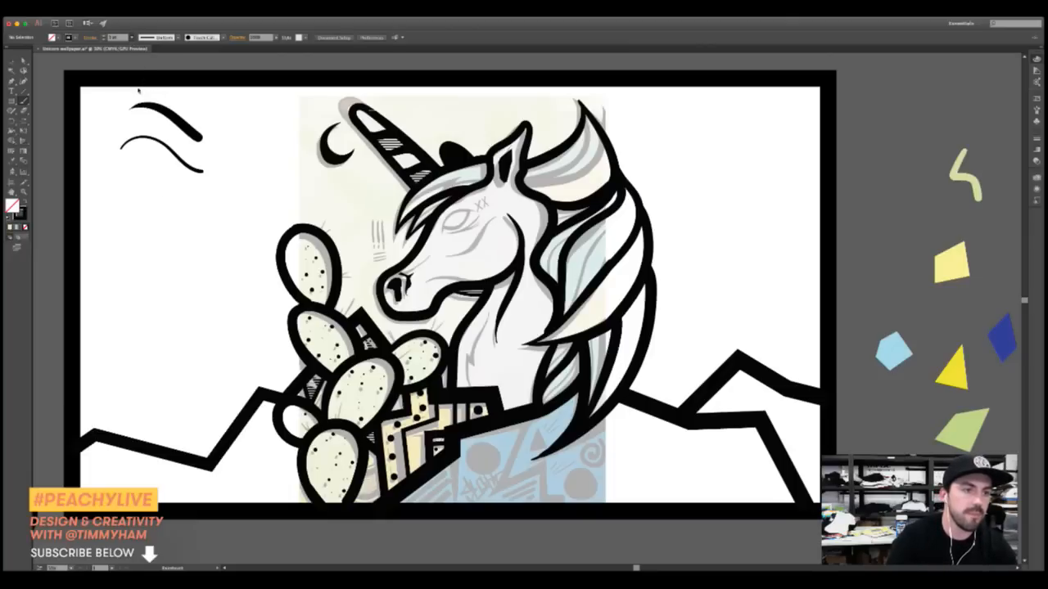
{"action": "left_click_drag", "start_coordinate": [158, 175], "coordinate": [189, 183]}
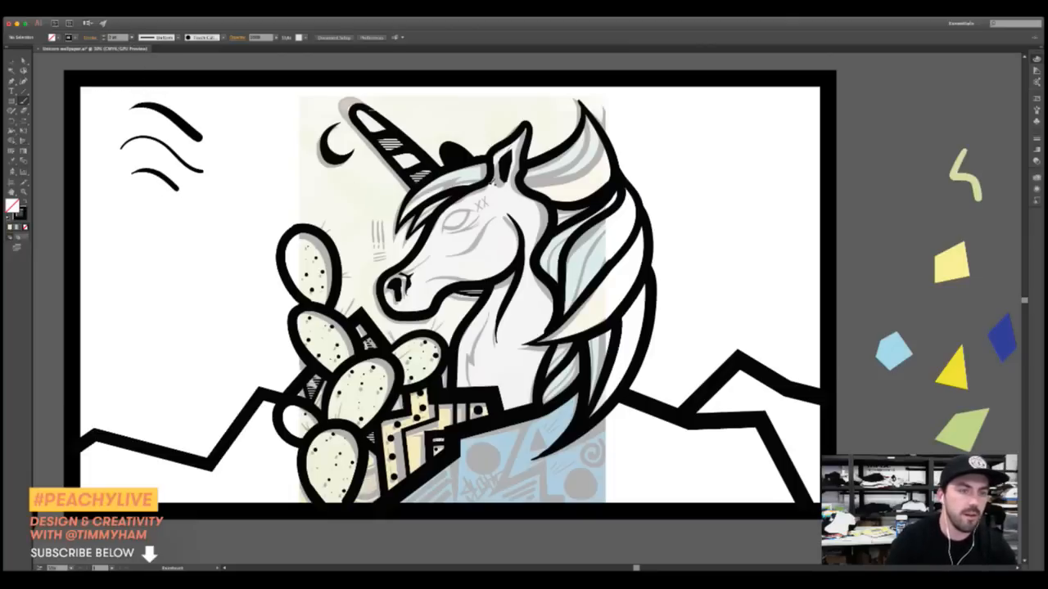
Paint black inner hair strands over the grey sketch lines in the upper mane, forelock and lower mane
{"action": "mouse_move", "coordinate": [524, 189]}
{"action": "left_mouse_down"}
{"action": "mouse_move", "coordinate": [581, 176]}
{"action": "mouse_move", "coordinate": [601, 154]}
{"action": "mouse_move", "coordinate": [602, 128]}
{"action": "left_mouse_up"}
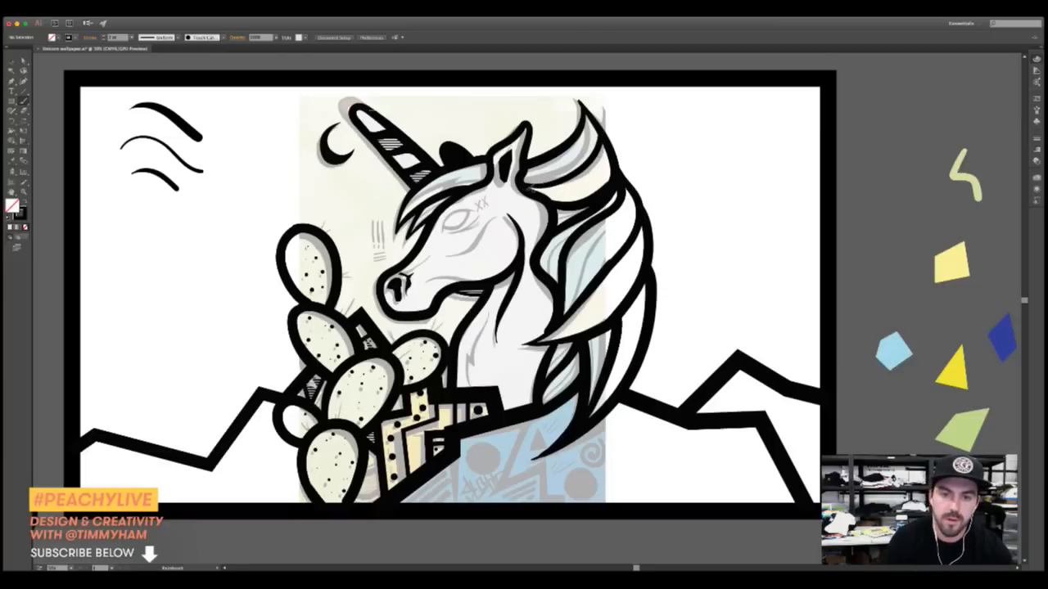
{"action": "mouse_move", "coordinate": [523, 188]}
{"action": "left_mouse_down"}
{"action": "mouse_move", "coordinate": [581, 152]}
{"action": "mouse_move", "coordinate": [595, 118]}
{"action": "left_mouse_up"}
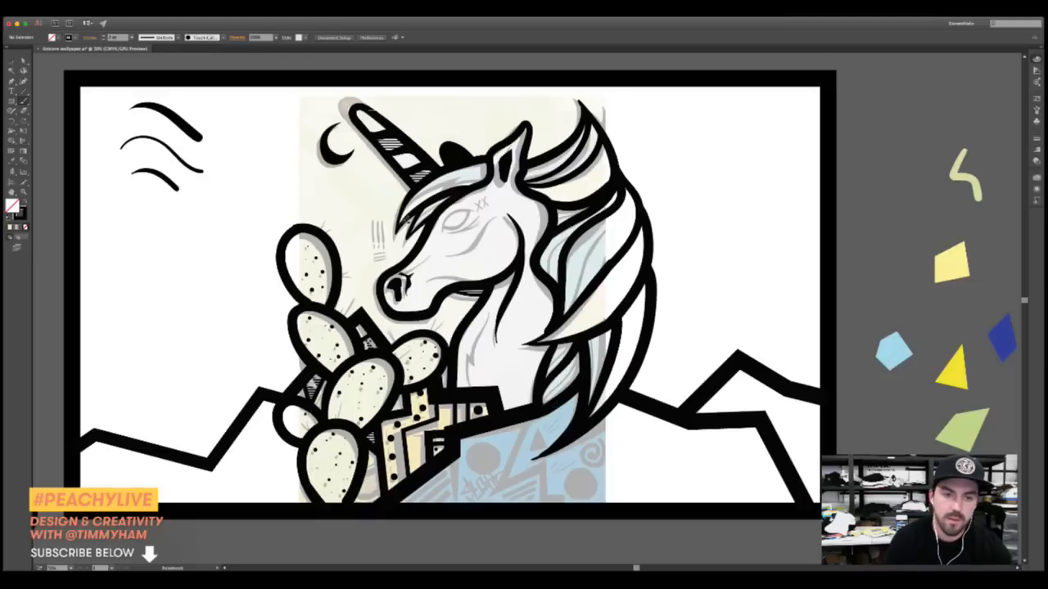
{"action": "left_click_drag", "start_coordinate": [418, 193], "coordinate": [472, 174]}
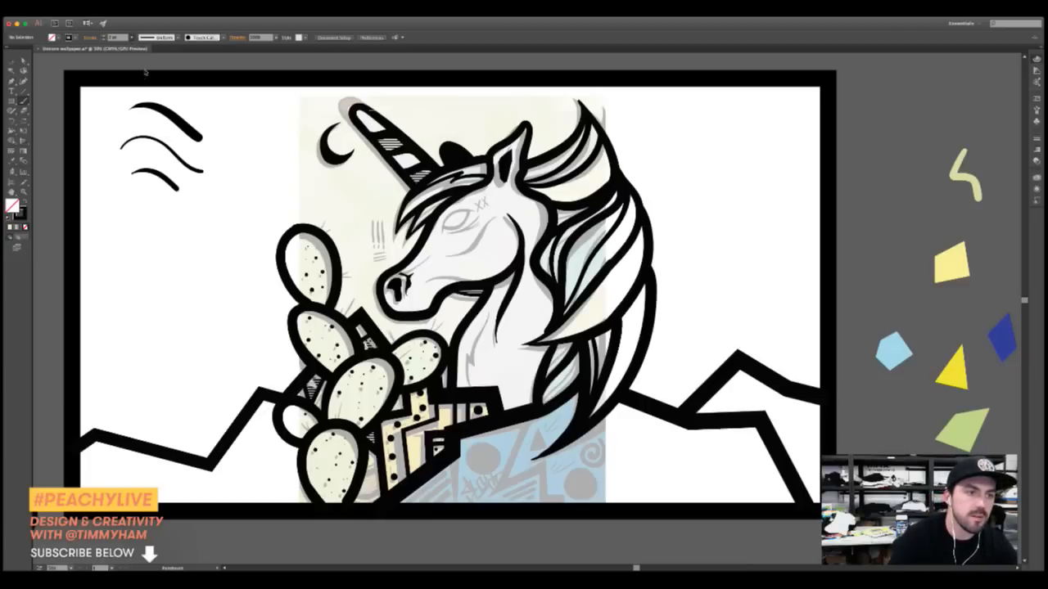
{"action": "mouse_move", "coordinate": [552, 393]}
{"action": "left_mouse_down"}
{"action": "mouse_move", "coordinate": [577, 373]}
{"action": "mouse_move", "coordinate": [572, 347]}
{"action": "left_mouse_up"}
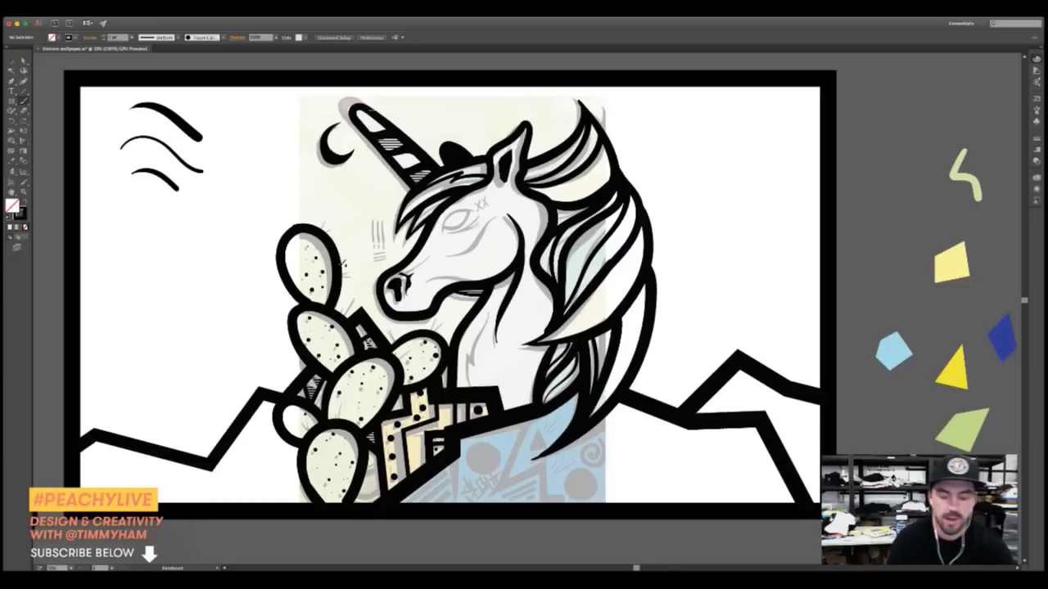
Choose a brush tapered at both ends and paint two small black spines on top of the highest cactus pad
{"action": "scroll", "coordinate": [333, 237], "scroll_direction": "up", "scroll_amount": 2}
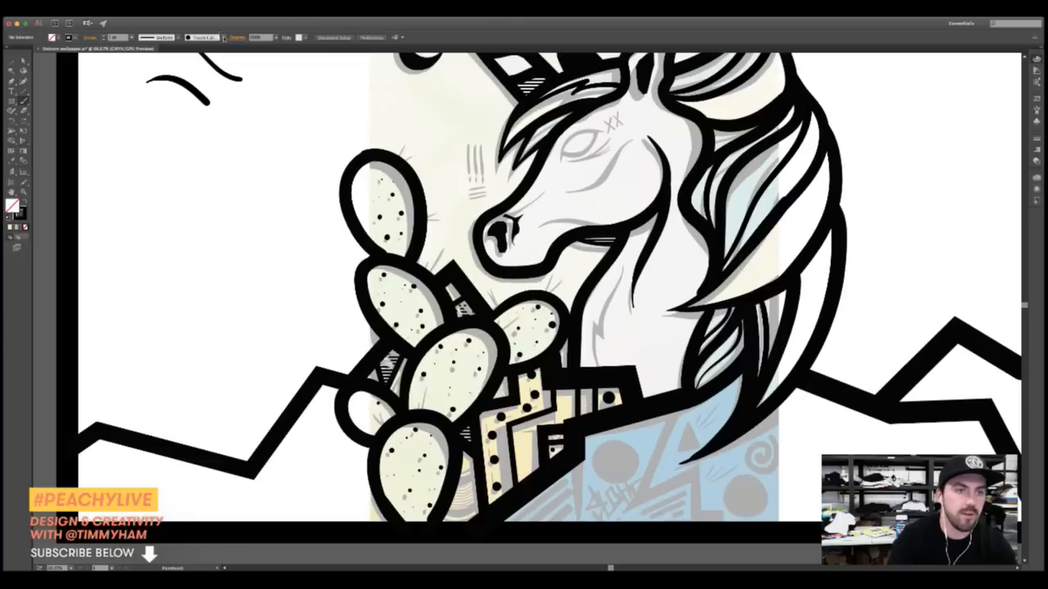
{"action": "key", "text": "b"}
{"action": "left_click_drag", "start_coordinate": [419, 246], "coordinate": [400, 152]}
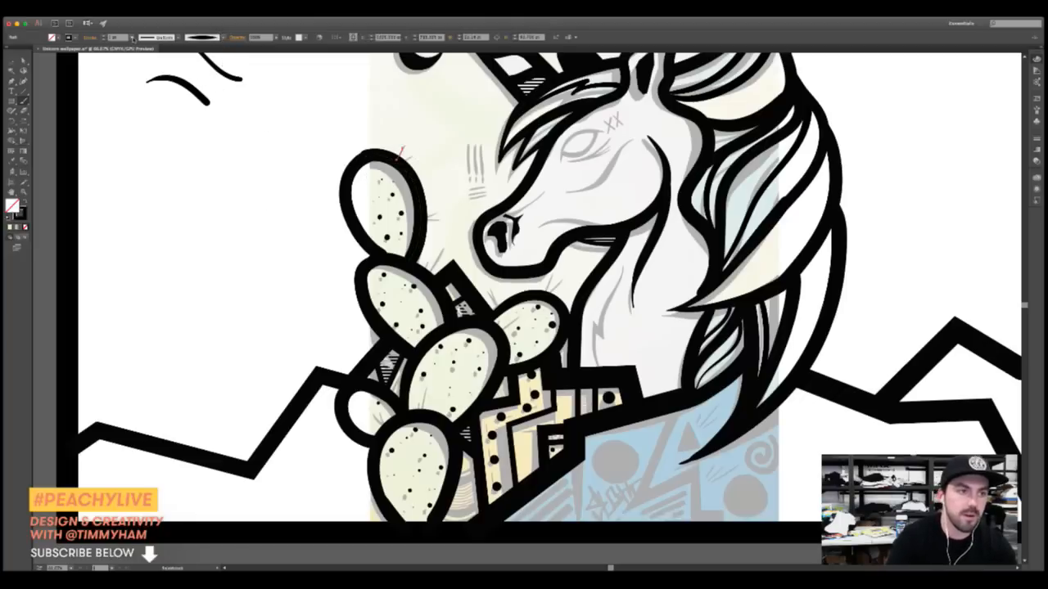
{"action": "key", "text": "super+shift+a"}
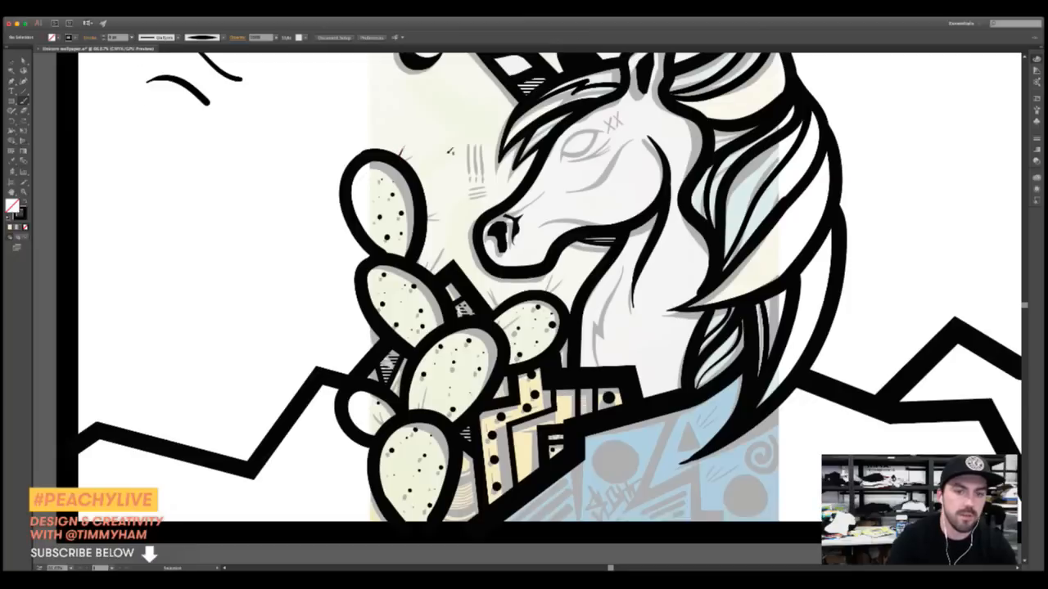
{"action": "left_click_drag", "start_coordinate": [411, 164], "coordinate": [403, 153]}
{"action": "key", "text": "super+shift+a"}
Paint tapered spines over the sketched ones on the unicorn-facing side of the cactus and between its lower pads
{"action": "left_click_drag", "start_coordinate": [425, 223], "coordinate": [442, 209]}
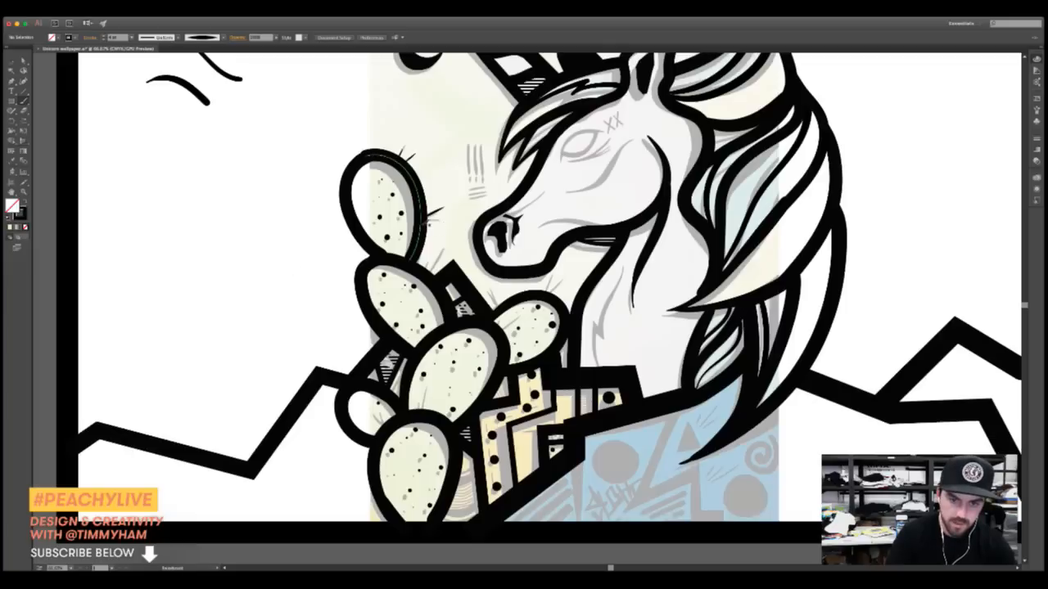
{"action": "left_click_drag", "start_coordinate": [436, 275], "coordinate": [450, 249]}
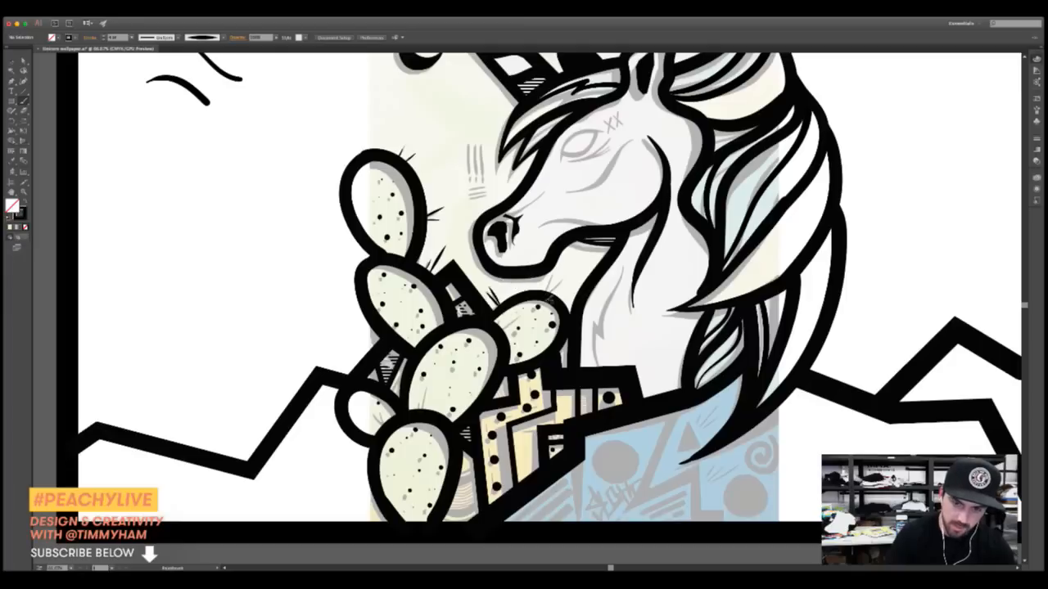
{"action": "left_click_drag", "start_coordinate": [555, 293], "coordinate": [571, 277]}
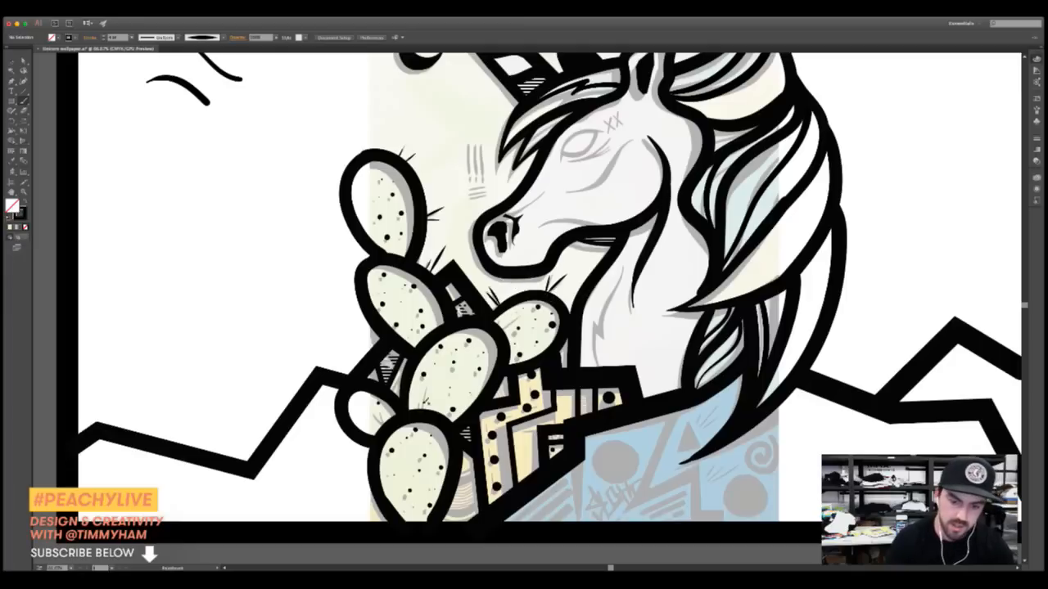
{"action": "left_click_drag", "start_coordinate": [427, 414], "coordinate": [425, 390]}
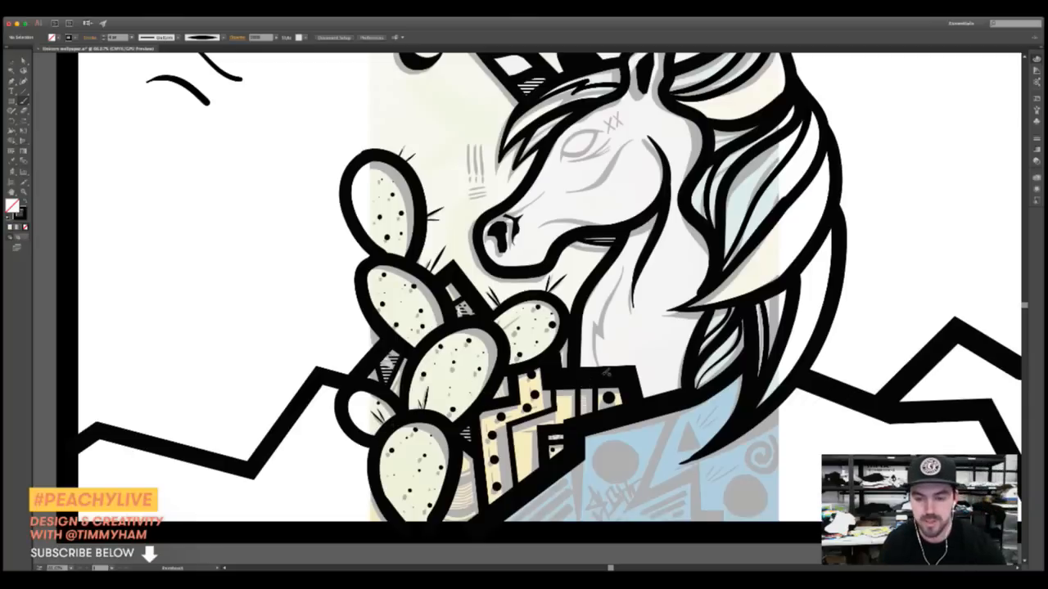
Add matching tapered spines to the outer edges of the cactus pads, on the side facing away from the unicorn
{"action": "left_click_drag", "start_coordinate": [696, 360], "coordinate": [565, 309]}
{"action": "scroll", "coordinate": [564, 311], "scroll_direction": "right", "scroll_amount": 5}
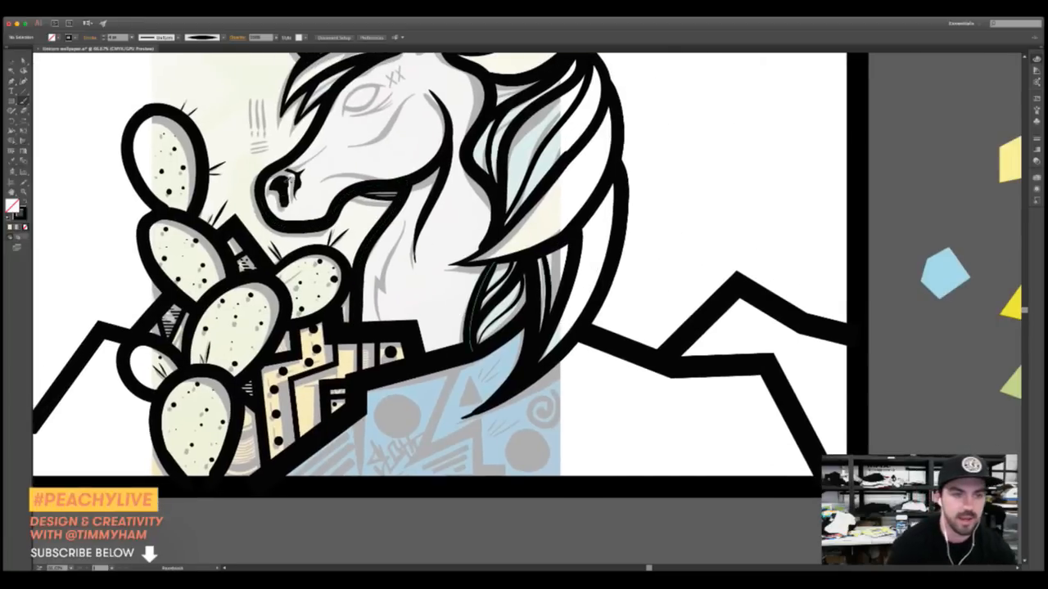
{"action": "scroll", "coordinate": [356, 168], "scroll_direction": "up", "scroll_amount": 5}
{"action": "scroll", "coordinate": [356, 167], "scroll_direction": "left", "scroll_amount": 5}
{"action": "left_click_drag", "start_coordinate": [248, 237], "coordinate": [231, 226]}
{"action": "left_click_drag", "start_coordinate": [255, 352], "coordinate": [237, 340]}
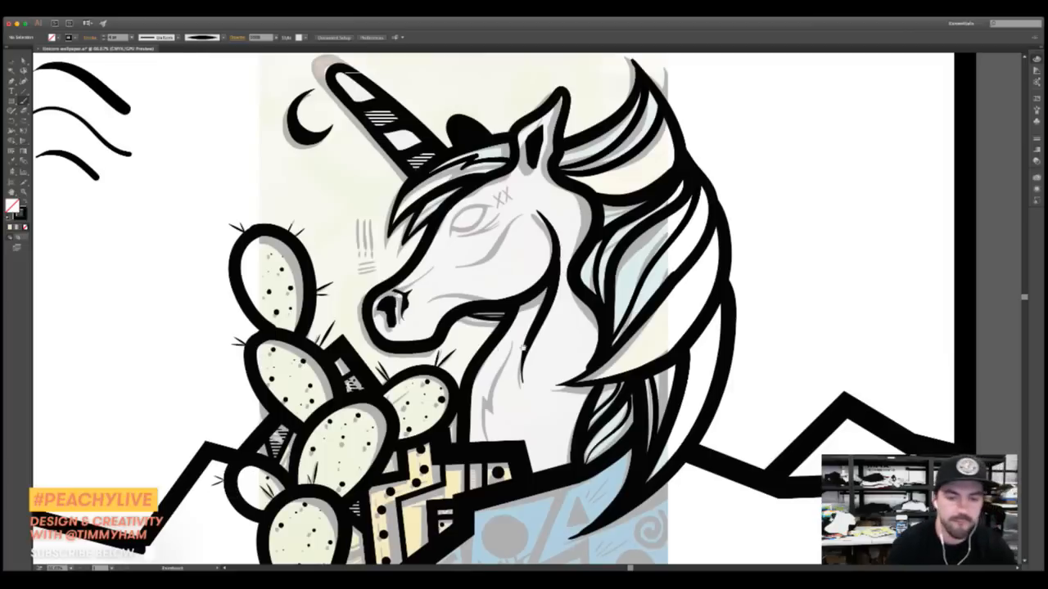
Paint the unicorn's curved jaw and cheek lines with tapered black strokes over the grey sketch
{"action": "left_click_drag", "start_coordinate": [535, 354], "coordinate": [488, 346]}
{"action": "left_click_drag", "start_coordinate": [453, 279], "coordinate": [478, 305]}
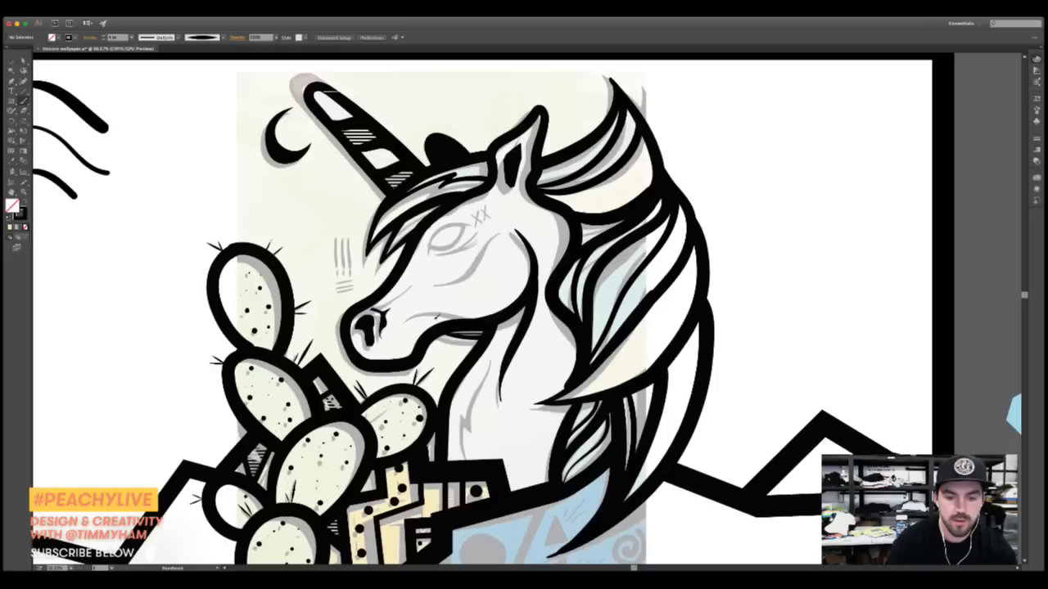
{"action": "left_click_drag", "start_coordinate": [453, 322], "coordinate": [408, 317]}
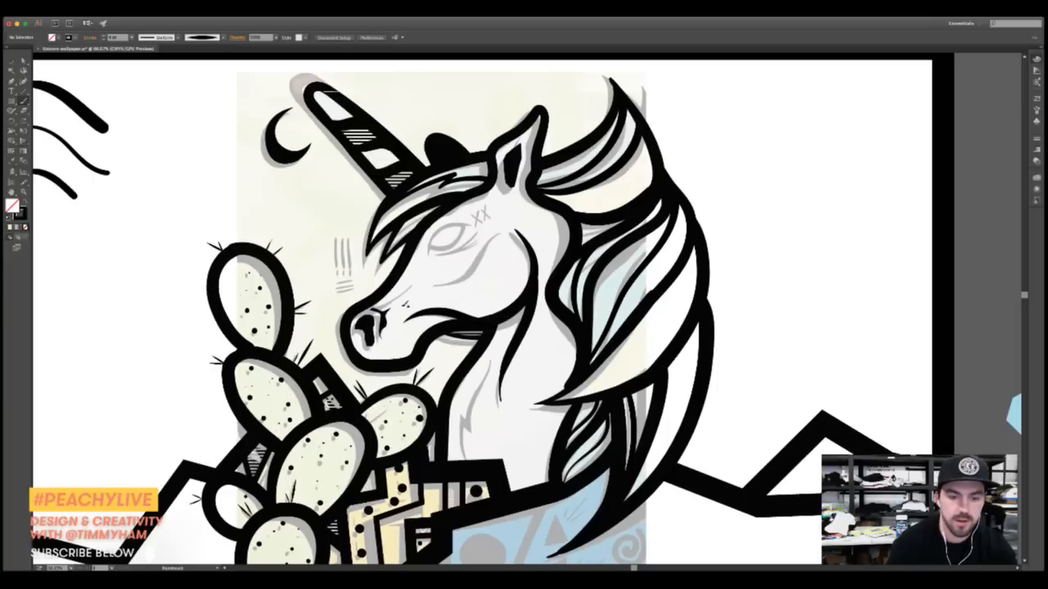
{"action": "left_click_drag", "start_coordinate": [486, 261], "coordinate": [499, 235]}
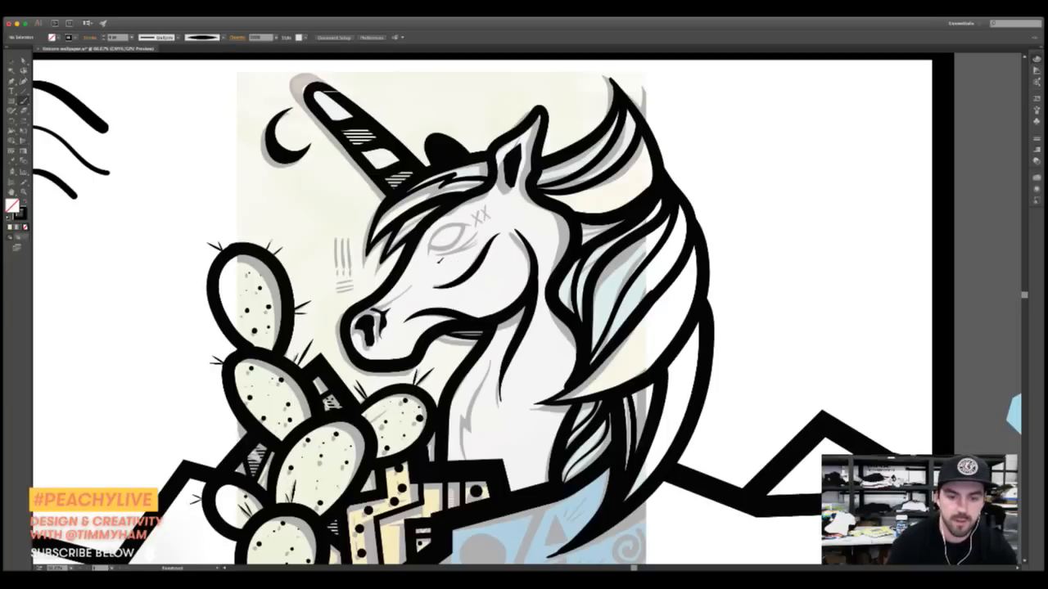
{"action": "left_click_drag", "start_coordinate": [439, 254], "coordinate": [477, 235]}
{"action": "key", "text": "ctrl+z"}
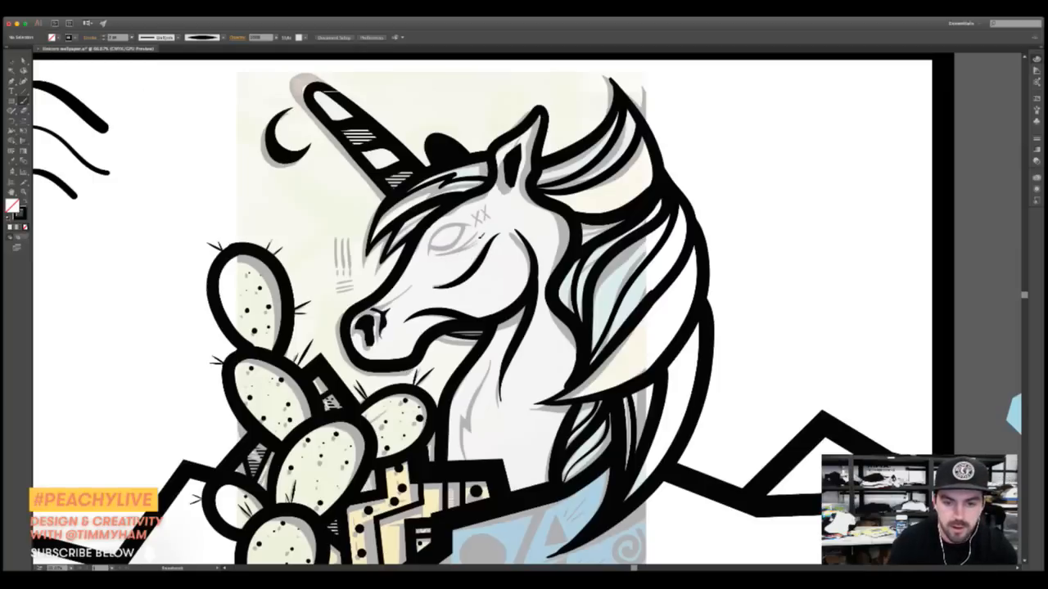
Paint the lashes beneath the unicorn's eye and ink the eye's oval outline with tapered black strokes
{"action": "left_click_drag", "start_coordinate": [482, 241], "coordinate": [441, 254]}
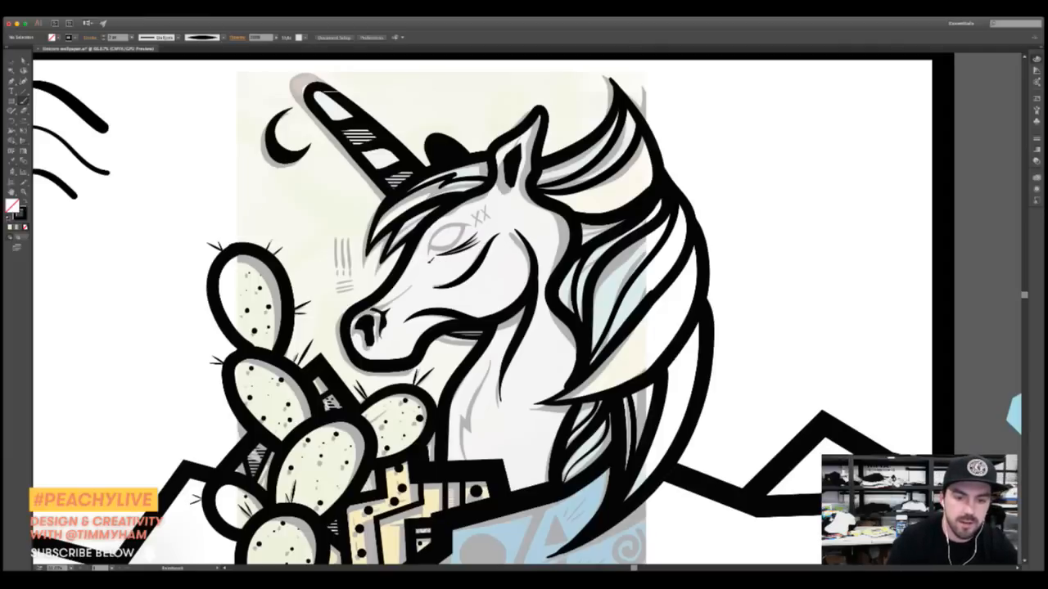
{"action": "left_click_drag", "start_coordinate": [472, 230], "coordinate": [468, 229]}
{"action": "key", "text": "super+z"}
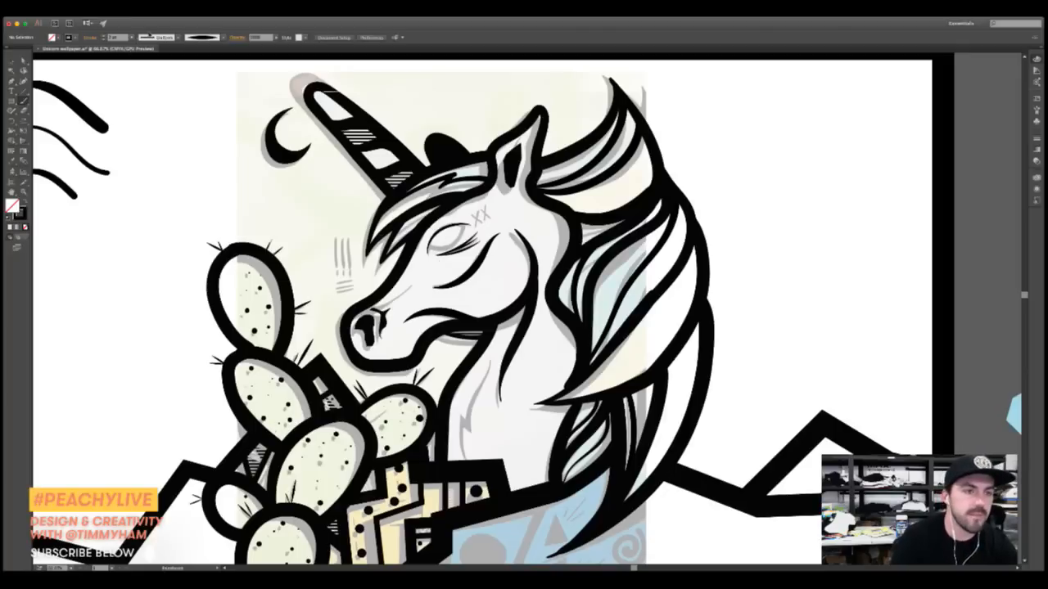
Change to a thin round brush, draw a small X beside the sample strokes and ink the XX mark above the unicorn's eye
{"action": "left_click", "coordinate": [190, 41]}
{"action": "left_click", "coordinate": [189, 56]}
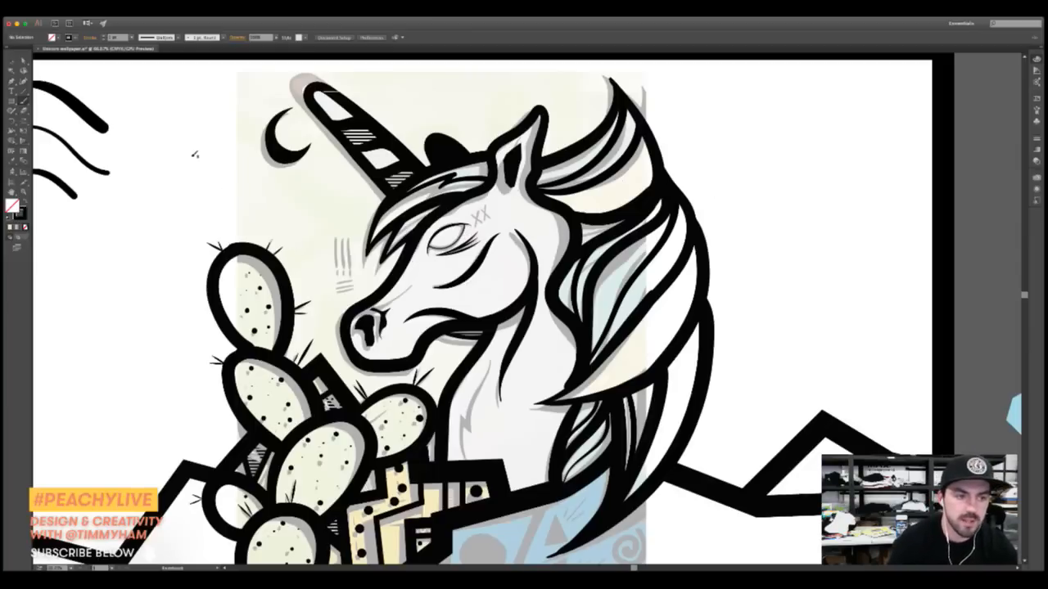
{"action": "left_click_drag", "start_coordinate": [169, 158], "coordinate": [298, 203]}
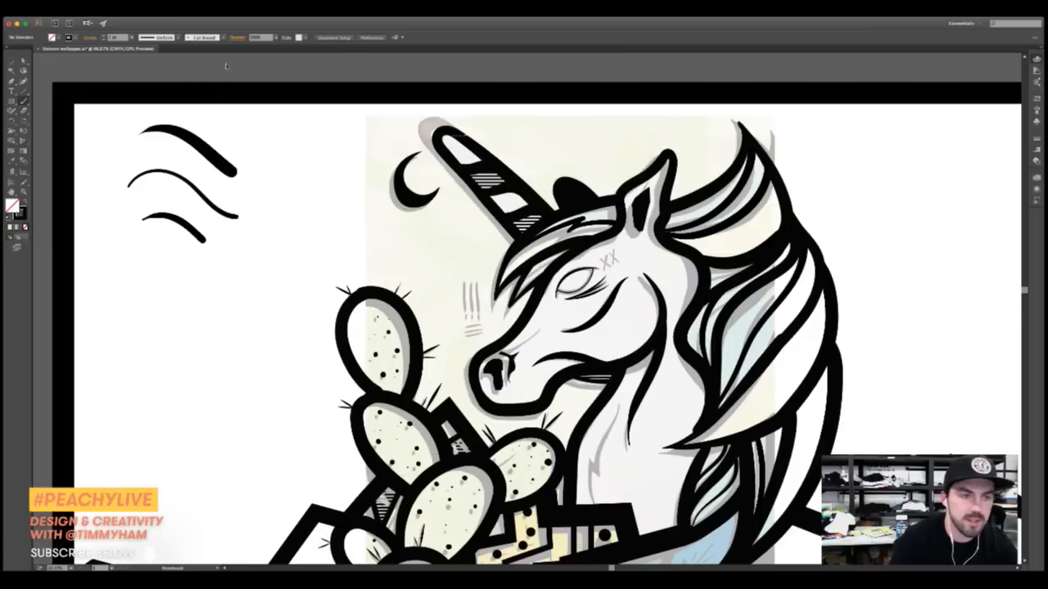
{"action": "left_click", "coordinate": [175, 52]}
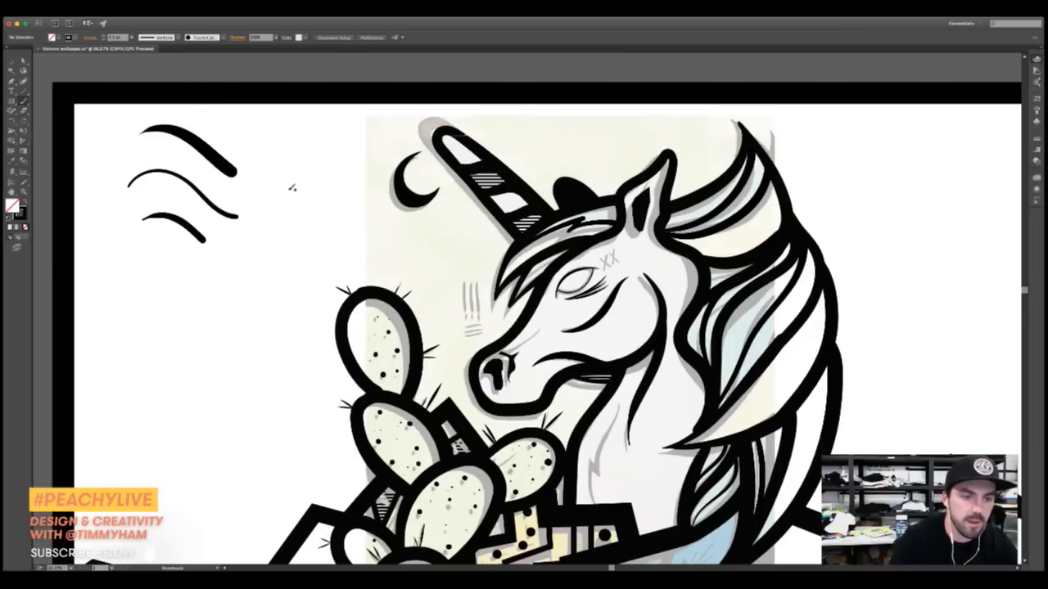
{"action": "mouse_move", "coordinate": [267, 161]}
{"action": "left_mouse_down"}
{"action": "mouse_move", "coordinate": [294, 198]}
{"action": "mouse_move", "coordinate": [270, 203]}
{"action": "mouse_move", "coordinate": [293, 159]}
{"action": "left_mouse_up"}
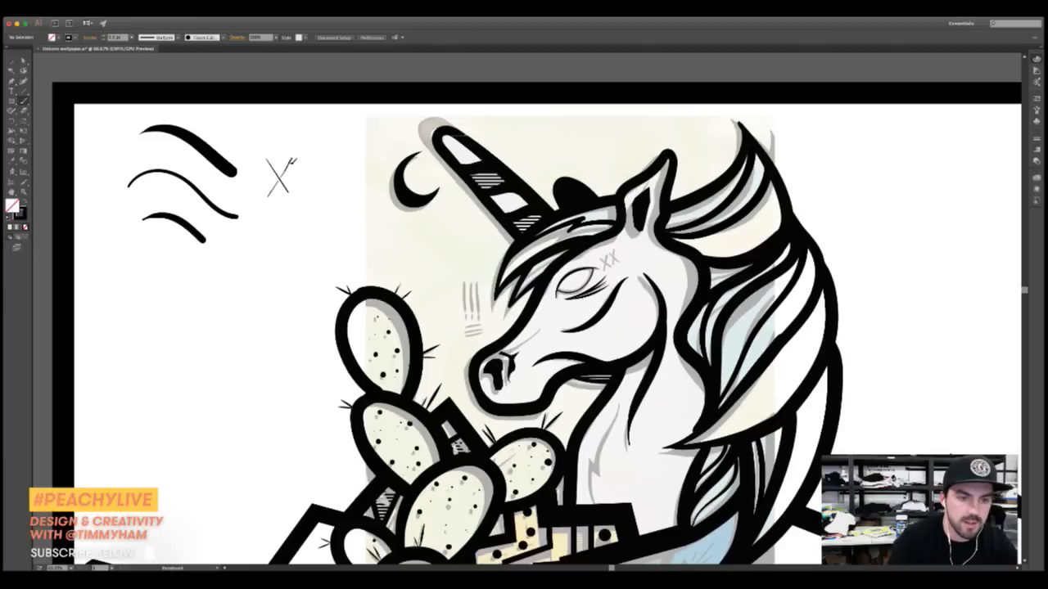
{"action": "key", "text": "super+z"}
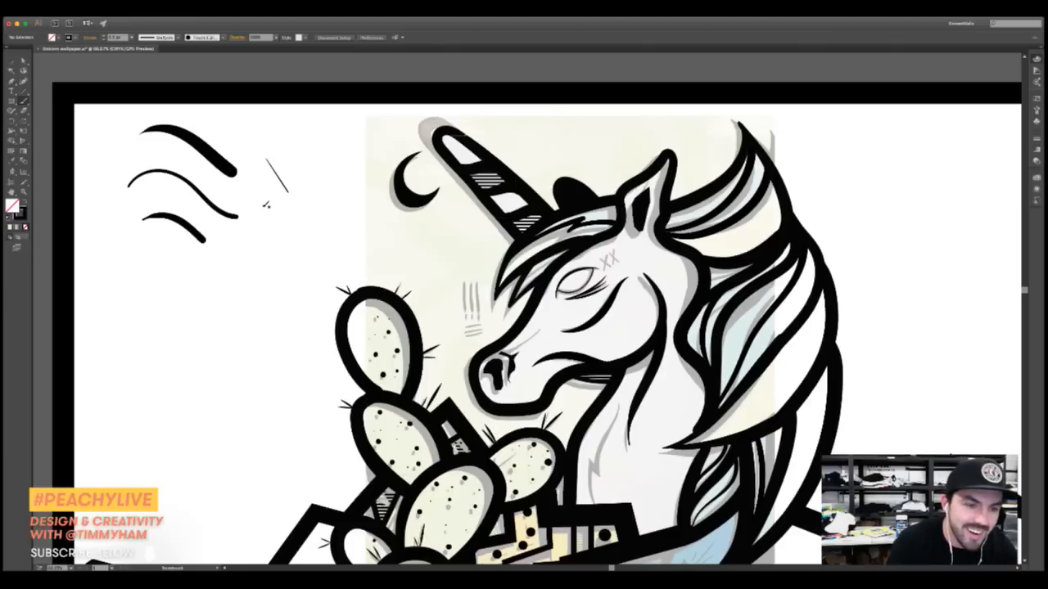
{"action": "left_click_drag", "start_coordinate": [268, 198], "coordinate": [292, 162]}
{"action": "key", "text": "super+z"}
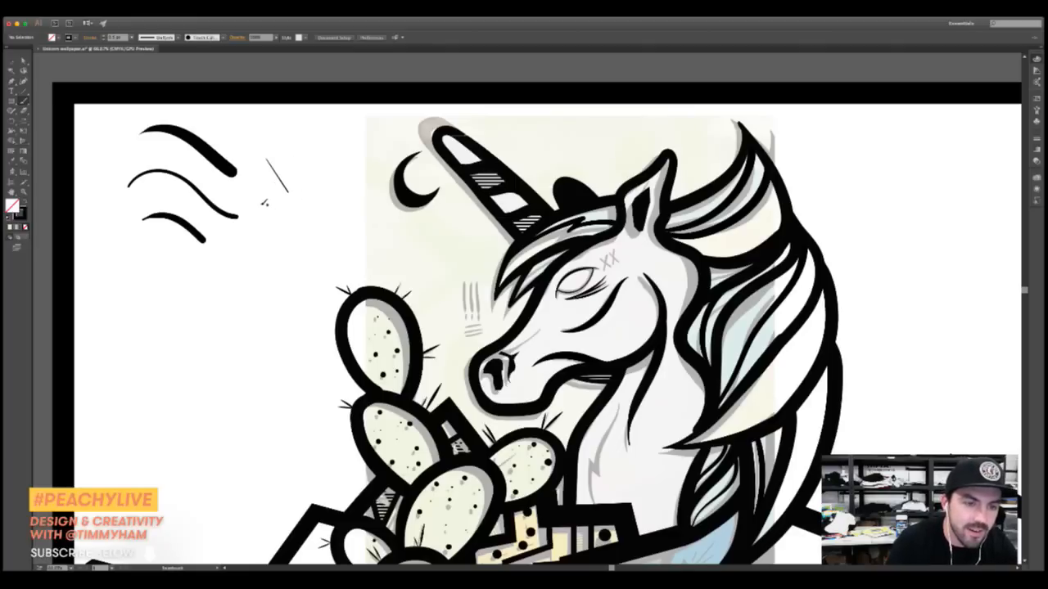
{"action": "left_click_drag", "start_coordinate": [266, 200], "coordinate": [289, 161]}
{"action": "key", "text": "super+z"}
{"action": "mouse_move", "coordinate": [265, 199]}
{"action": "left_mouse_down"}
{"action": "mouse_move", "coordinate": [311, 186]}
{"action": "mouse_move", "coordinate": [301, 154]}
{"action": "mouse_move", "coordinate": [288, 172]}
{"action": "mouse_move", "coordinate": [399, 215]}
{"action": "mouse_move", "coordinate": [301, 221]}
{"action": "mouse_move", "coordinate": [621, 244]}
{"action": "left_mouse_up"}
Trace the grey zigzag crack through the blue foreground with the Pen tool, from the ridge under the unicorn's neck to the frame
{"action": "key", "text": "v"}
{"action": "left_click", "coordinate": [666, 314]}
{"action": "left_click_drag", "start_coordinate": [731, 407], "coordinate": [563, 273]}
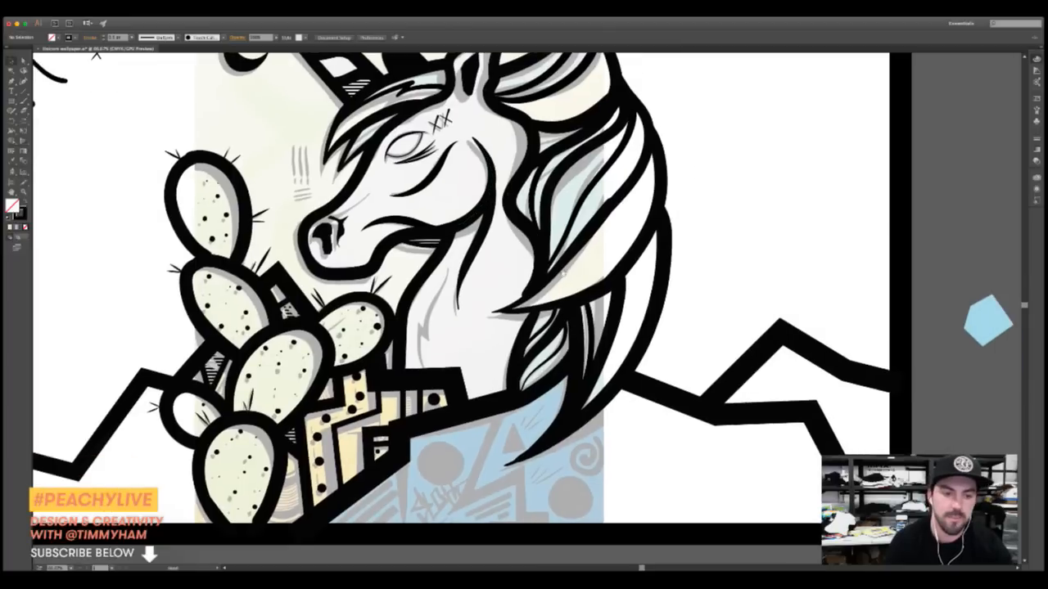
{"action": "left_click_drag", "start_coordinate": [562, 315], "coordinate": [549, 261]}
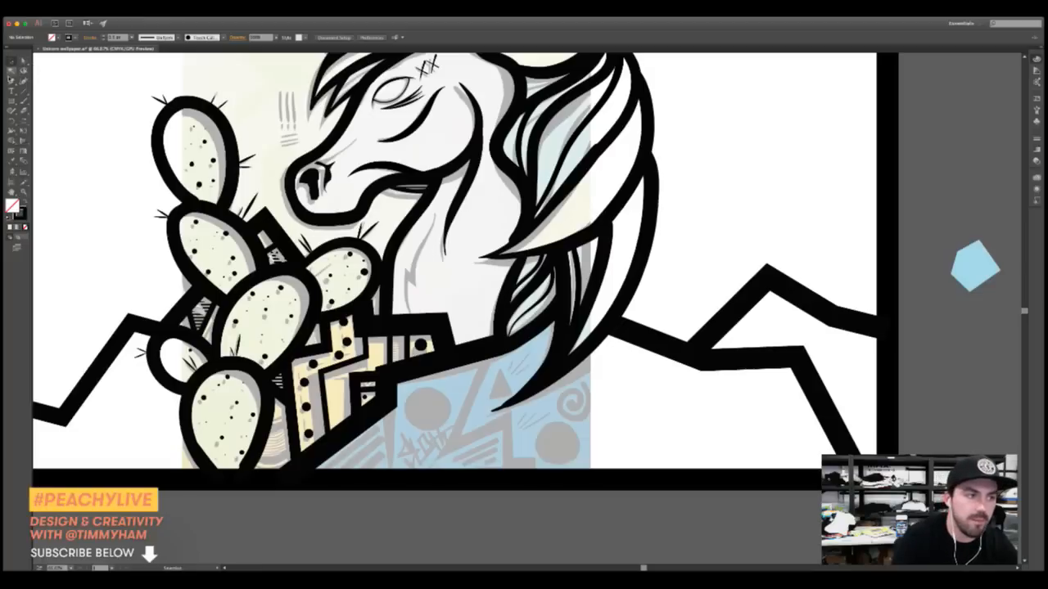
{"action": "left_click", "coordinate": [11, 80]}
{"action": "left_click", "coordinate": [487, 346]}
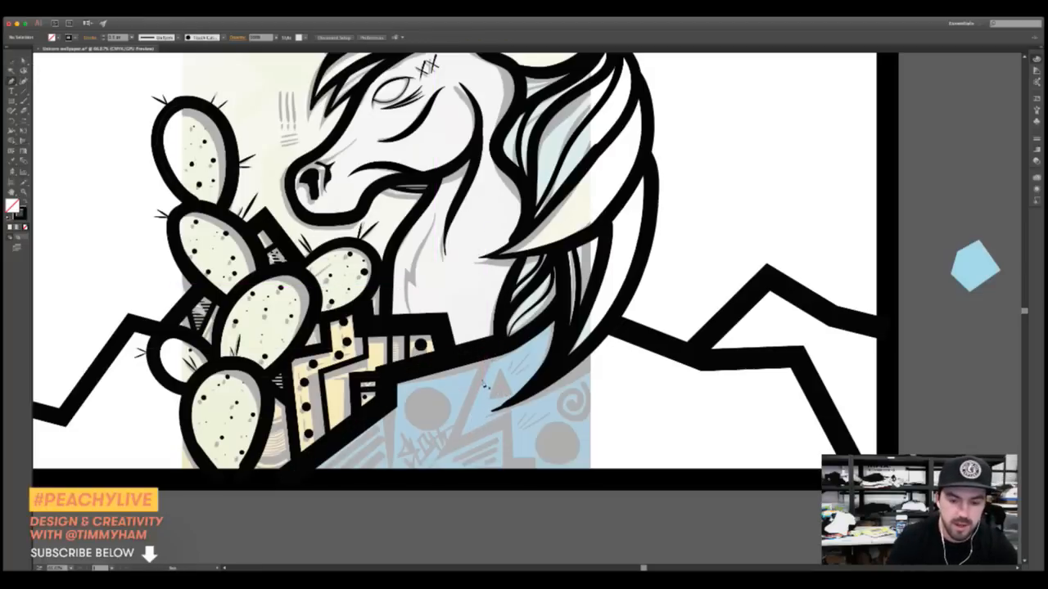
{"action": "left_click", "coordinate": [489, 347]}
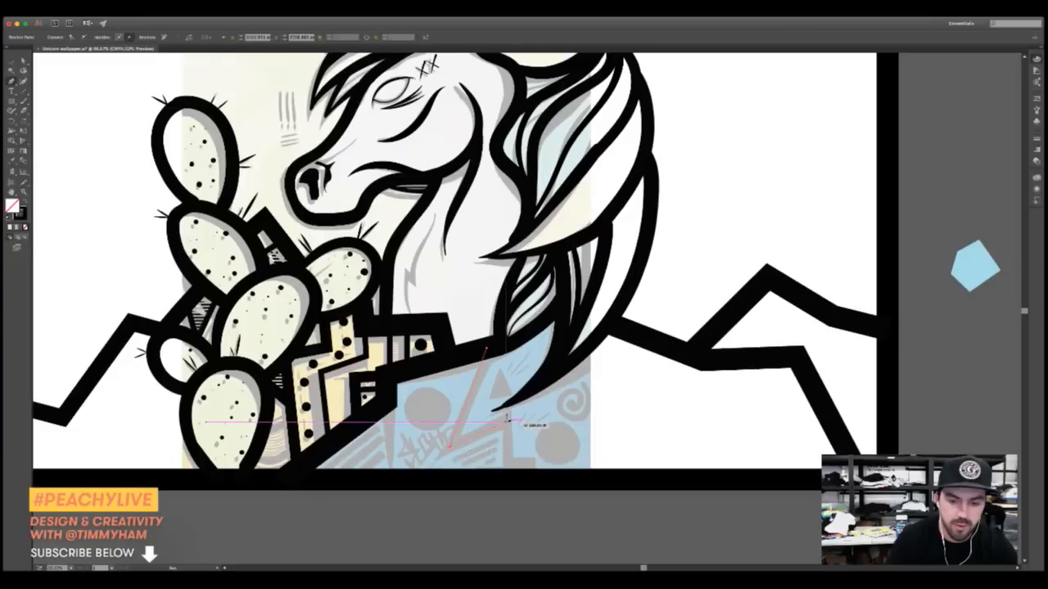
{"action": "left_click", "coordinate": [507, 472]}
{"action": "left_click", "coordinate": [540, 456]}
{"action": "left_click", "coordinate": [580, 473]}
{"action": "left_click", "coordinate": [641, 439], "text": "super"}
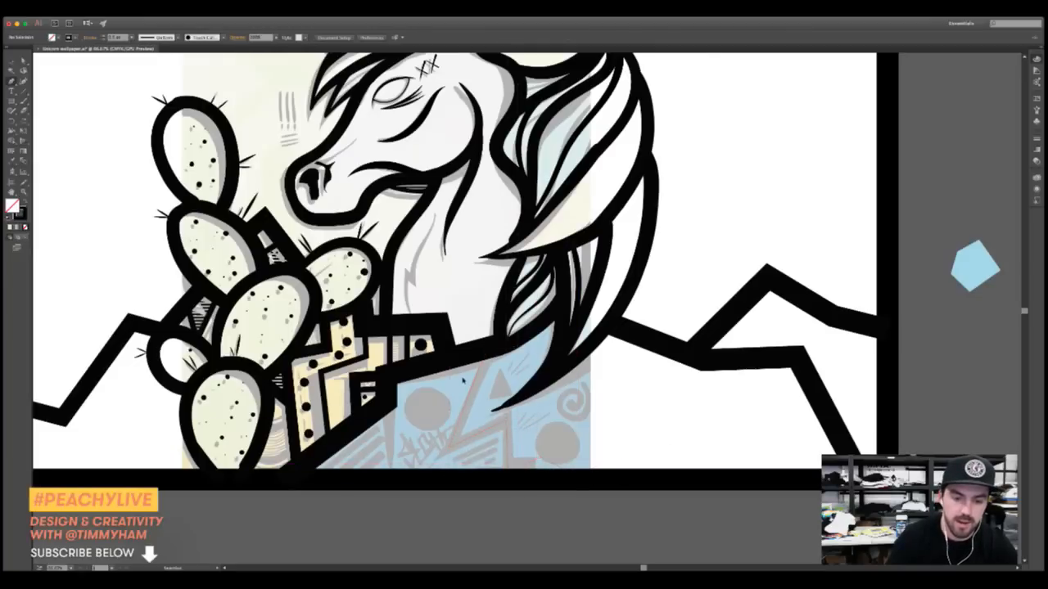
Select the zigzag crack path and thicken its stroke to match the heavy mountain outlines
{"action": "left_click", "coordinate": [469, 398], "text": "super"}
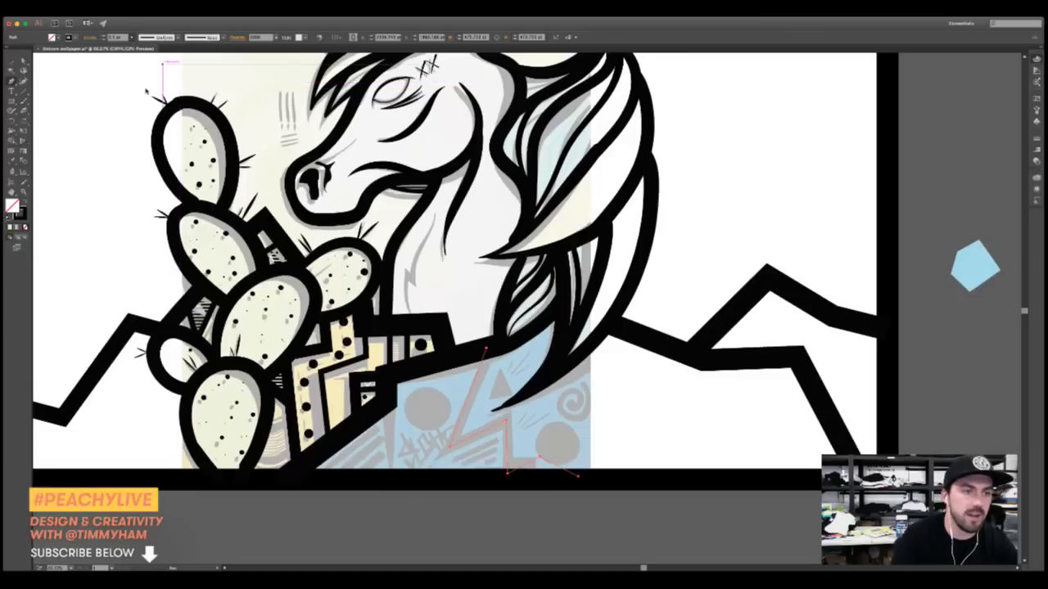
{"action": "left_click", "coordinate": [103, 36]}
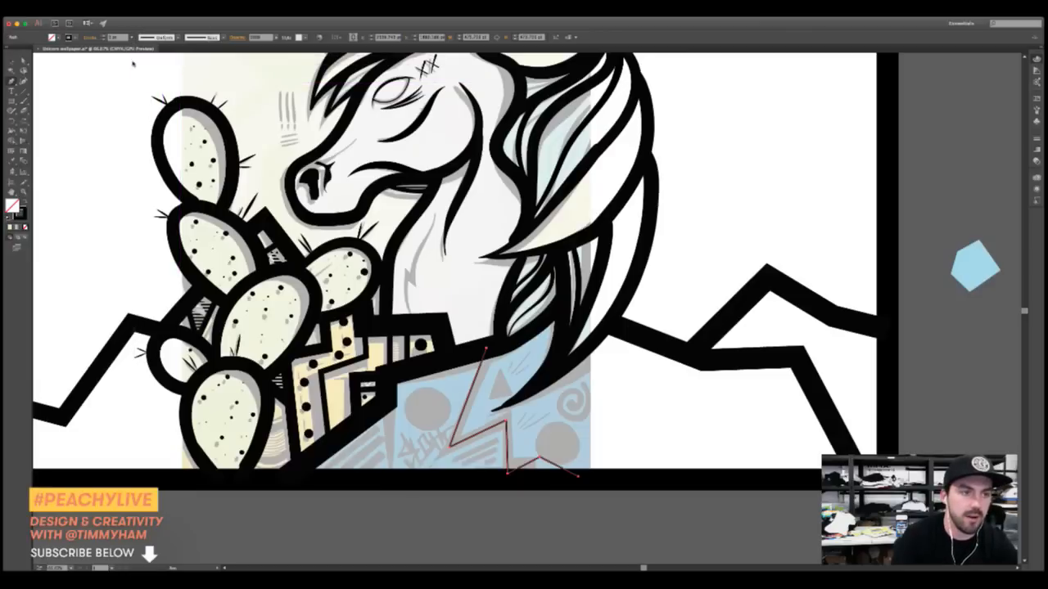
{"action": "left_click", "coordinate": [103, 35]}
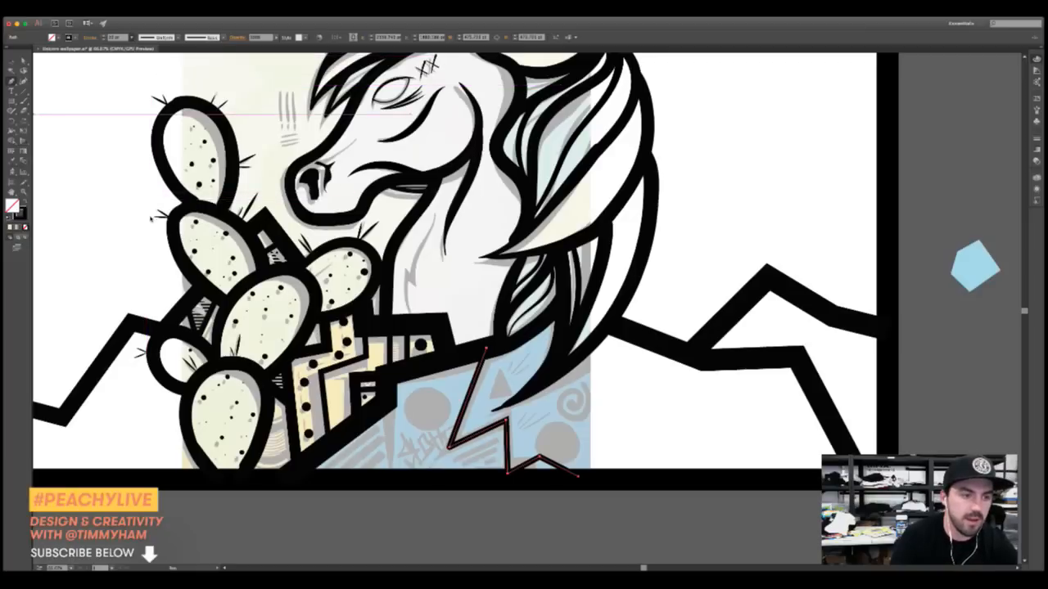
{"action": "left_click", "coordinate": [96, 189], "text": "super"}
Draw a bent crease with the Pen tool from the lower ridge behind the unicorn inward and back out to the bottom frame
{"action": "left_click_drag", "start_coordinate": [618, 370], "coordinate": [655, 416]}
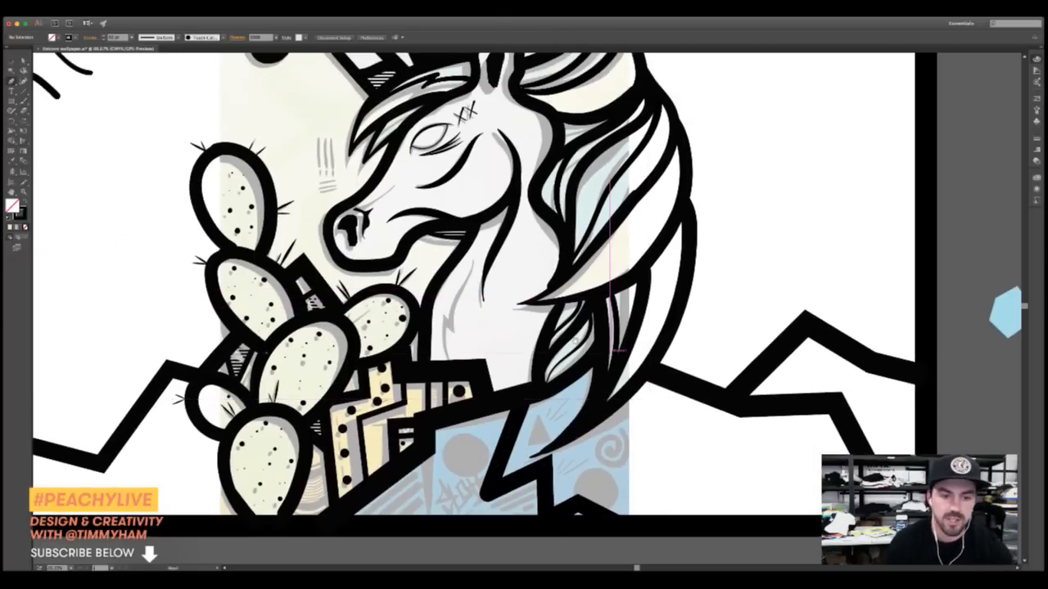
{"action": "left_click_drag", "start_coordinate": [775, 410], "coordinate": [561, 288]}
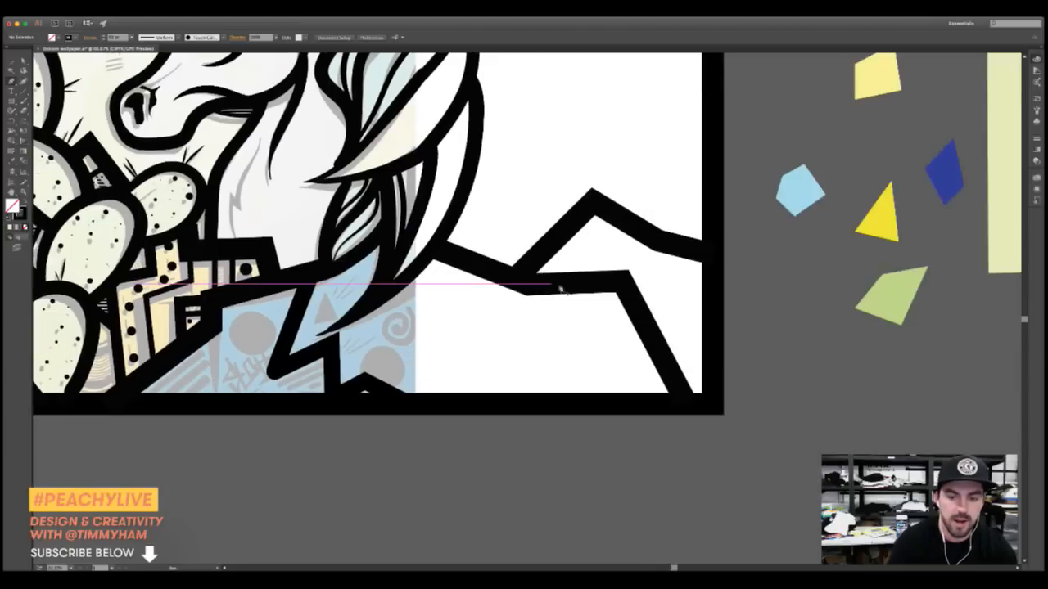
{"action": "left_click", "coordinate": [589, 288]}
{"action": "left_click", "coordinate": [530, 344]}
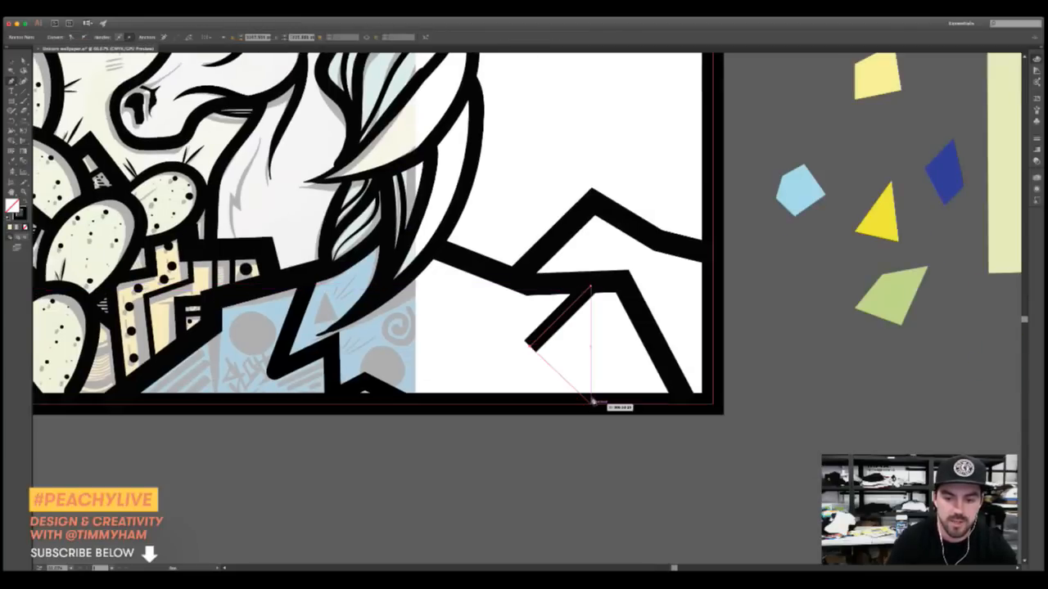
{"action": "left_click", "coordinate": [592, 402]}
{"action": "left_click", "coordinate": [602, 456], "text": "super"}
{"action": "left_click_drag", "start_coordinate": [324, 393], "coordinate": [565, 377]}
{"action": "left_click_drag", "start_coordinate": [224, 353], "coordinate": [380, 350]}
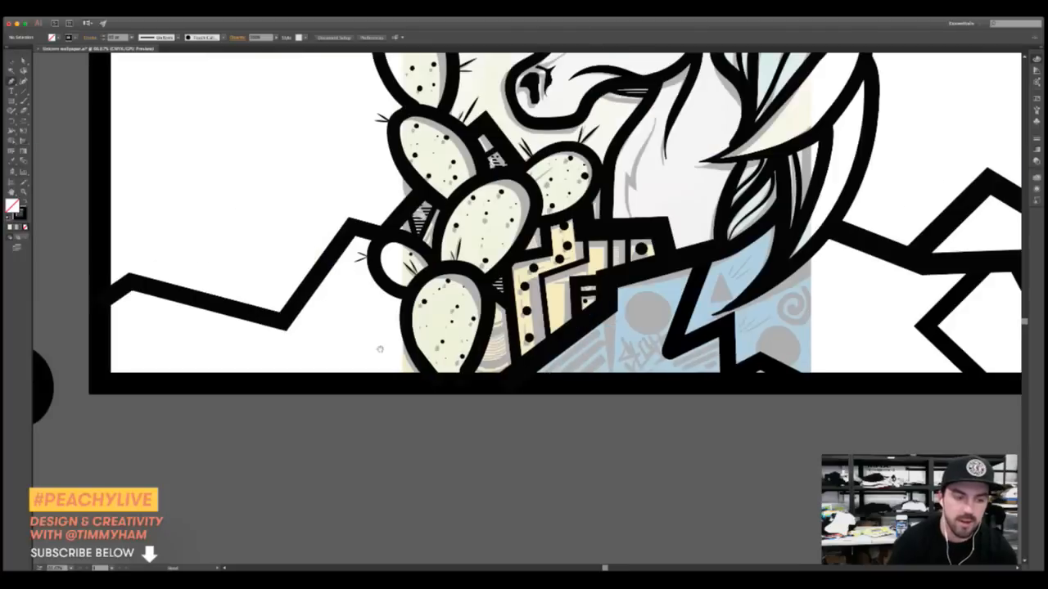
{"action": "left_click", "coordinate": [287, 324]}
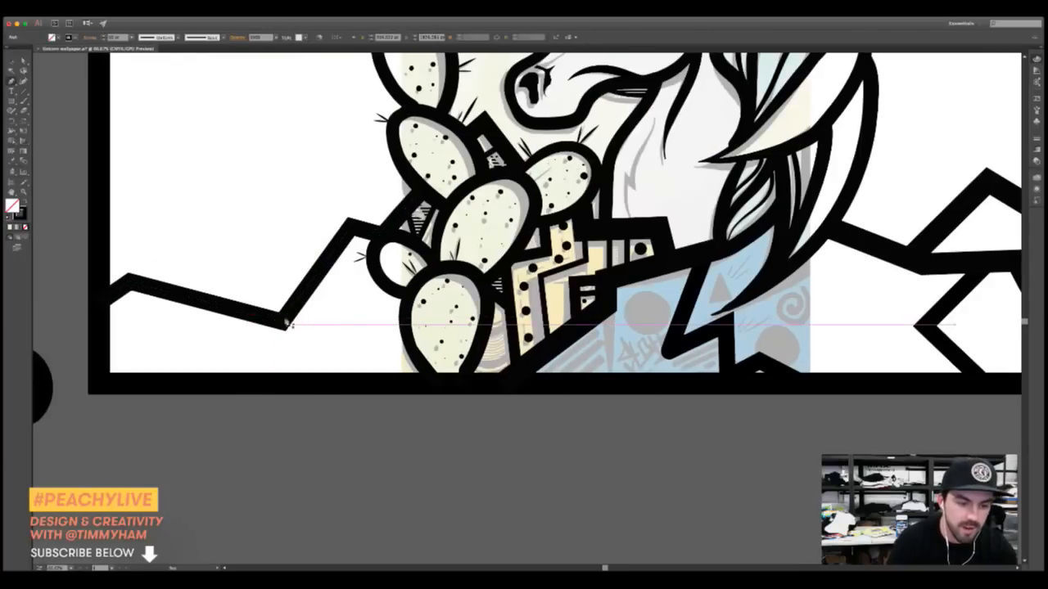
{"action": "left_click", "coordinate": [250, 384]}
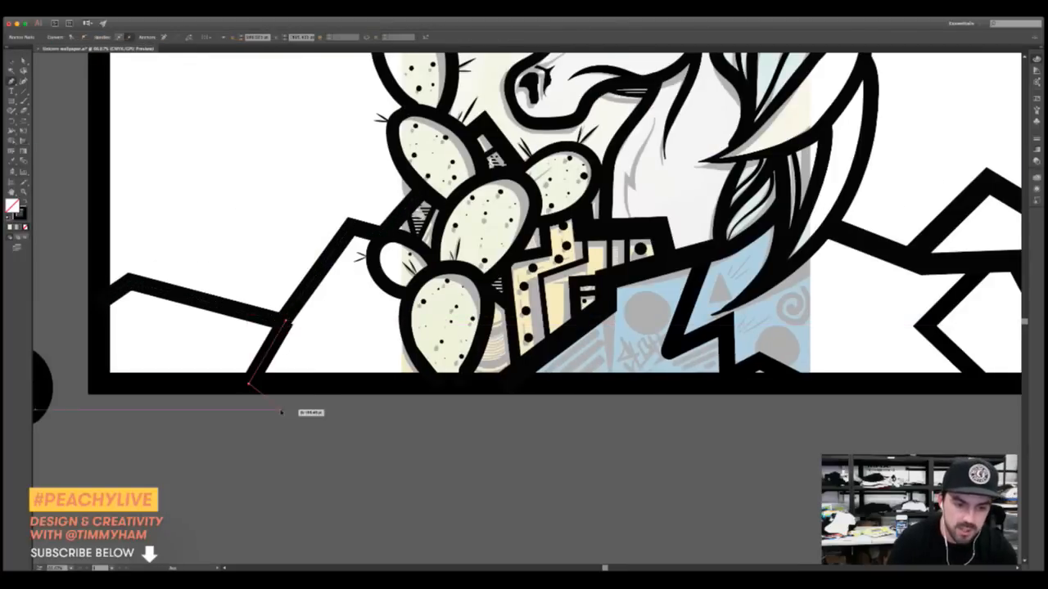
{"action": "key", "text": "cmd+z"}
{"action": "left_click", "coordinate": [231, 309]}
{"action": "key", "text": "super+z"}
{"action": "key", "text": "super+z"}
Draw an angular crease from the long sloping ridge beyond the cactus, dropping briefly and slanting toward the cactus base at the frame
{"action": "left_click", "coordinate": [215, 309]}
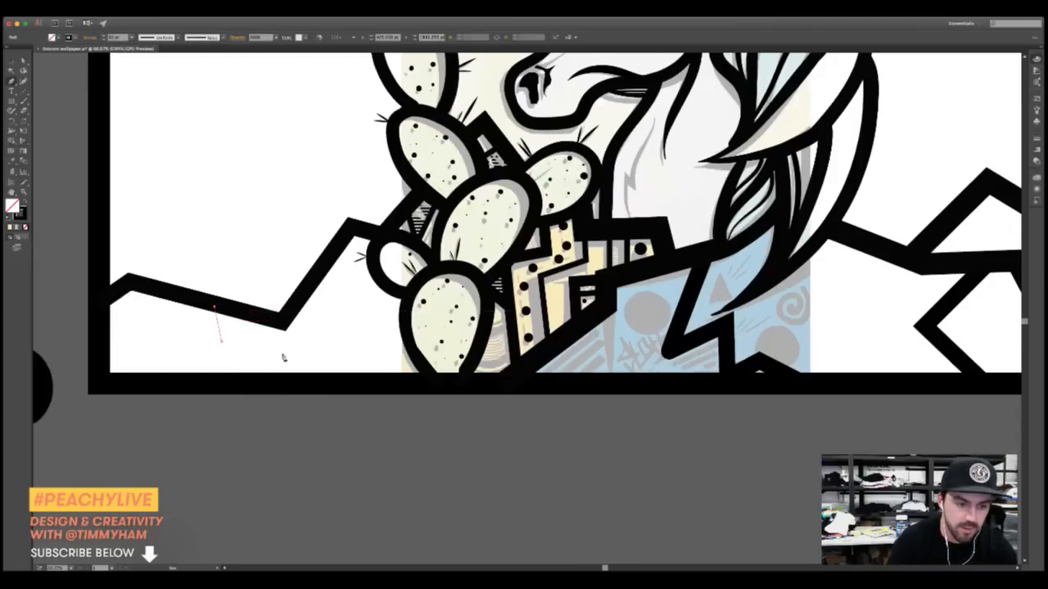
{"action": "left_click", "coordinate": [220, 344]}
{"action": "left_click", "coordinate": [283, 360]}
{"action": "left_click", "coordinate": [342, 380]}
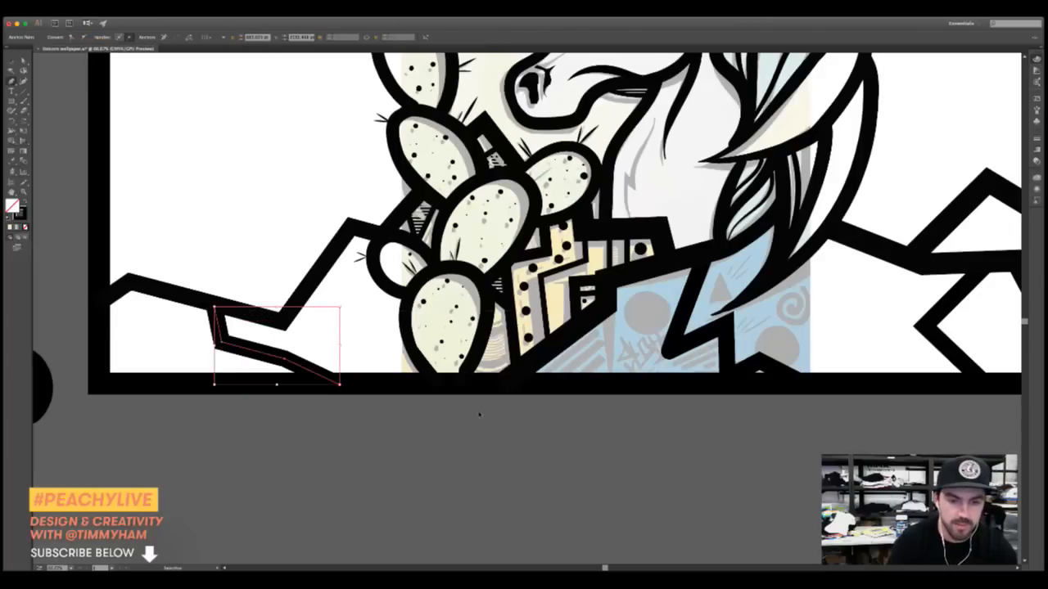
{"action": "key", "text": "super+shift+a"}
Paint the three vertical marks and the short horizontal dashes over the grey sketch lines in front of the unicorn's face
{"action": "left_click_drag", "start_coordinate": [843, 329], "coordinate": [487, 324]}
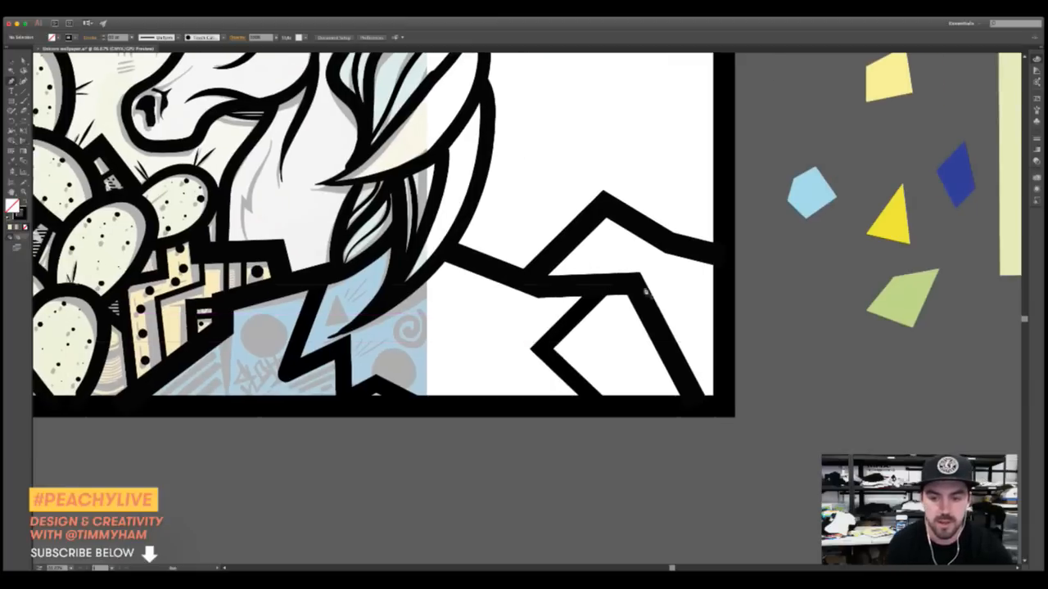
{"action": "left_click_drag", "start_coordinate": [468, 268], "coordinate": [653, 332]}
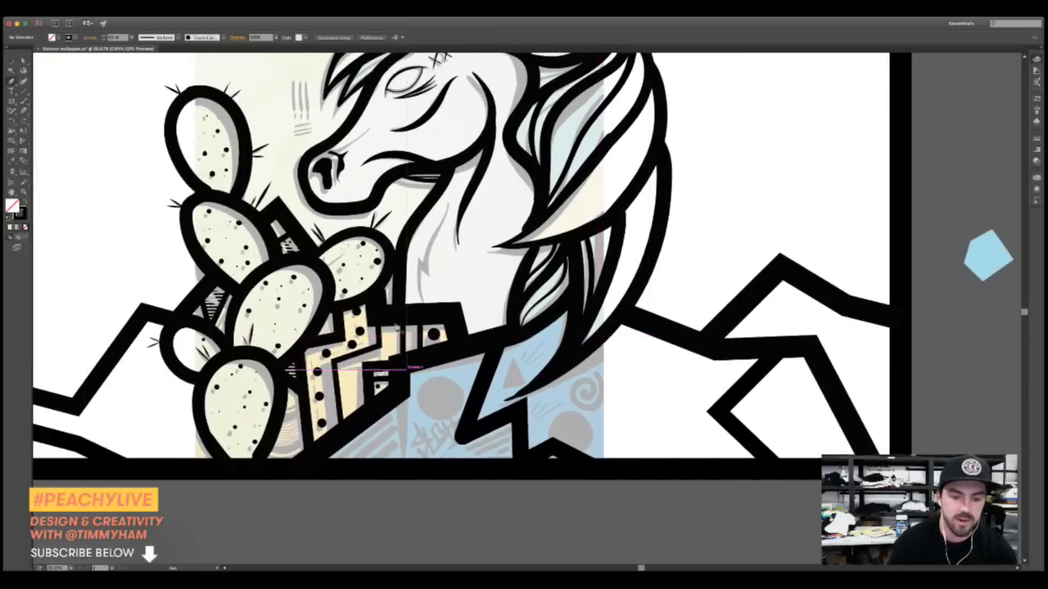
{"action": "scroll", "coordinate": [521, 329], "scroll_direction": "up", "scroll_amount": 8}
{"action": "scroll", "coordinate": [521, 329], "scroll_direction": "left", "scroll_amount": 4}
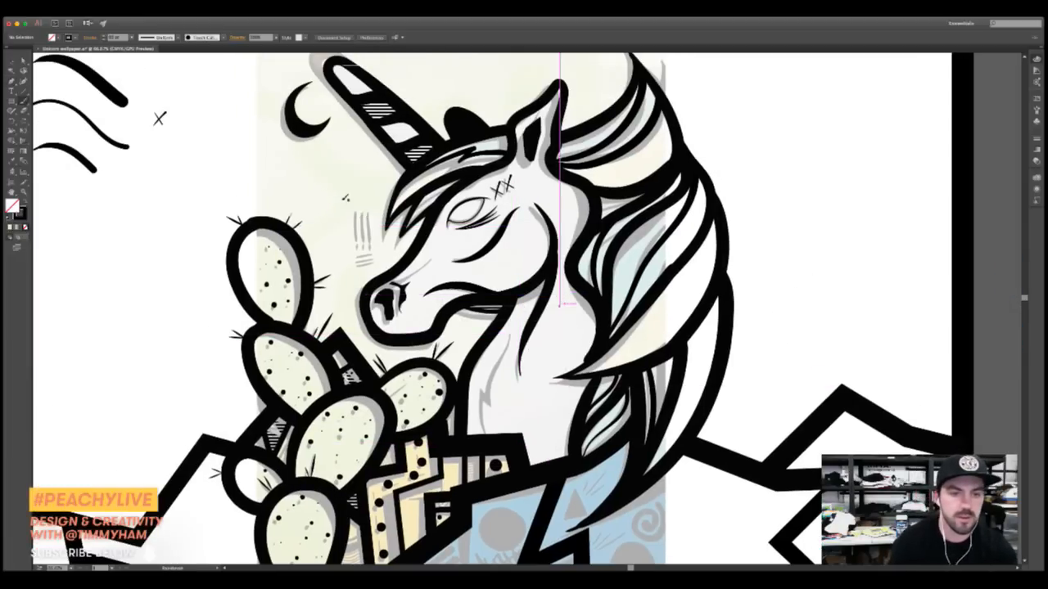
{"action": "left_click_drag", "start_coordinate": [357, 216], "coordinate": [366, 260]}
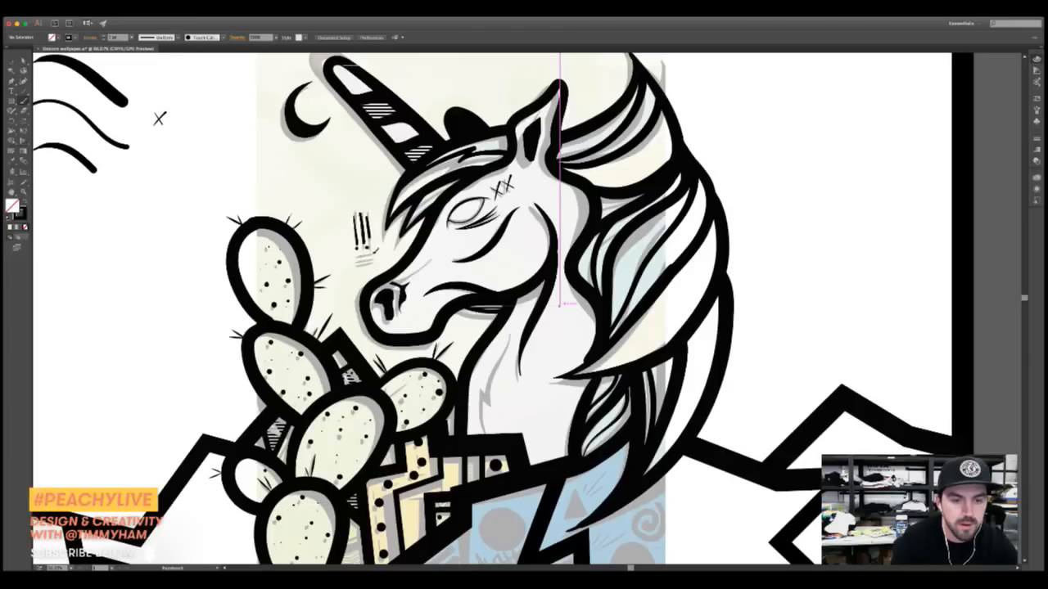
{"action": "left_click_drag", "start_coordinate": [355, 262], "coordinate": [373, 261]}
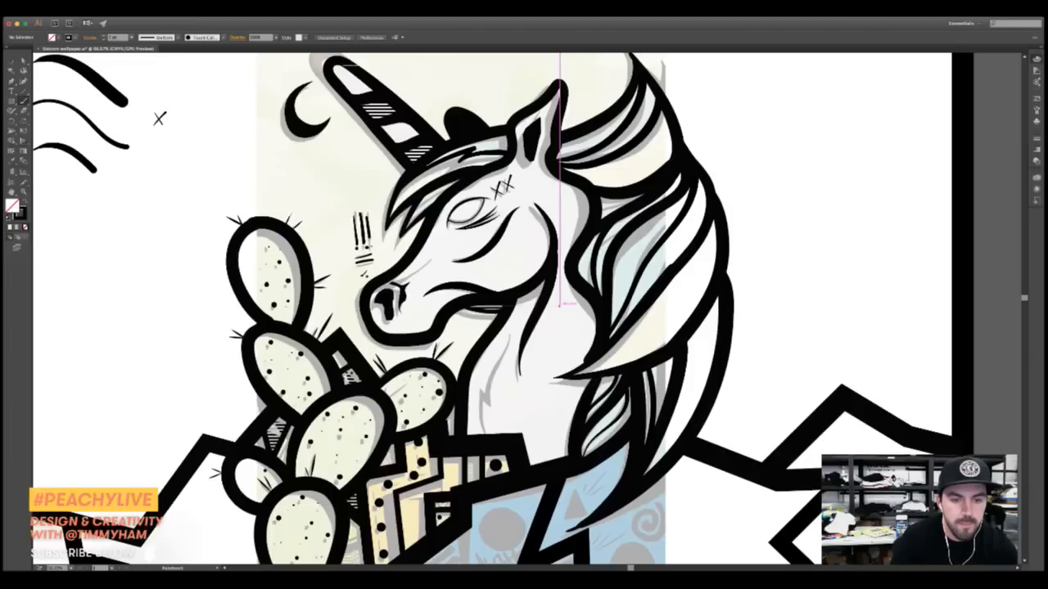
Draw a circle over the grey dot beside the steps in the blue foreground and make it solid black without a stroke
{"action": "scroll", "coordinate": [625, 283], "scroll_direction": "right", "scroll_amount": 3}
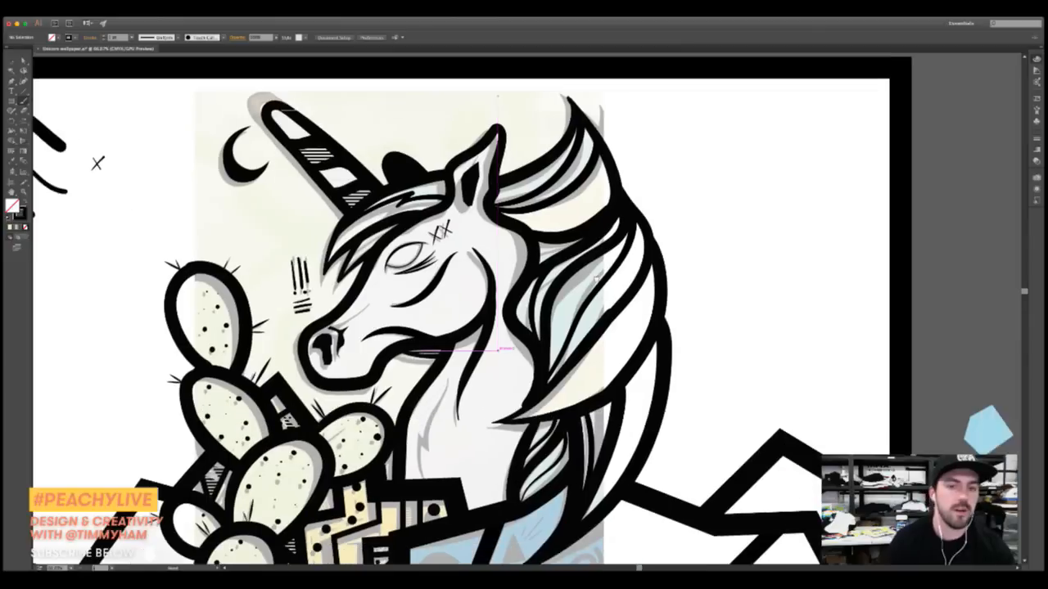
{"action": "key", "text": "ctrl+minus"}
{"action": "key", "text": "ctrl+minus"}
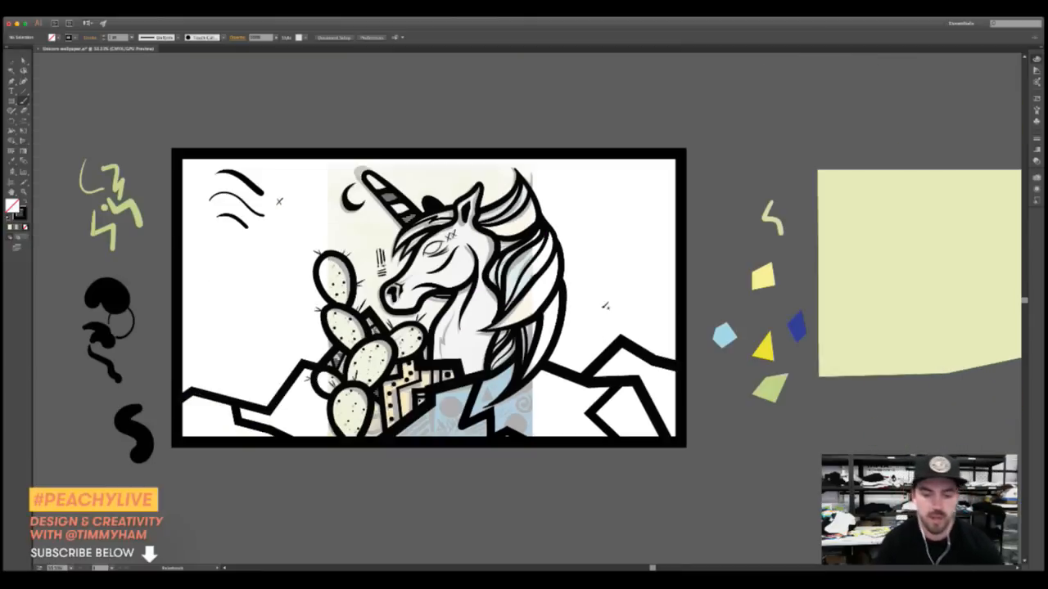
{"action": "scroll", "coordinate": [598, 335], "scroll_direction": "down", "scroll_amount": 1}
{"action": "key", "text": "ctrl+plus"}
{"action": "key", "text": "ctrl+plus"}
{"action": "key", "text": "ctrl+plus"}
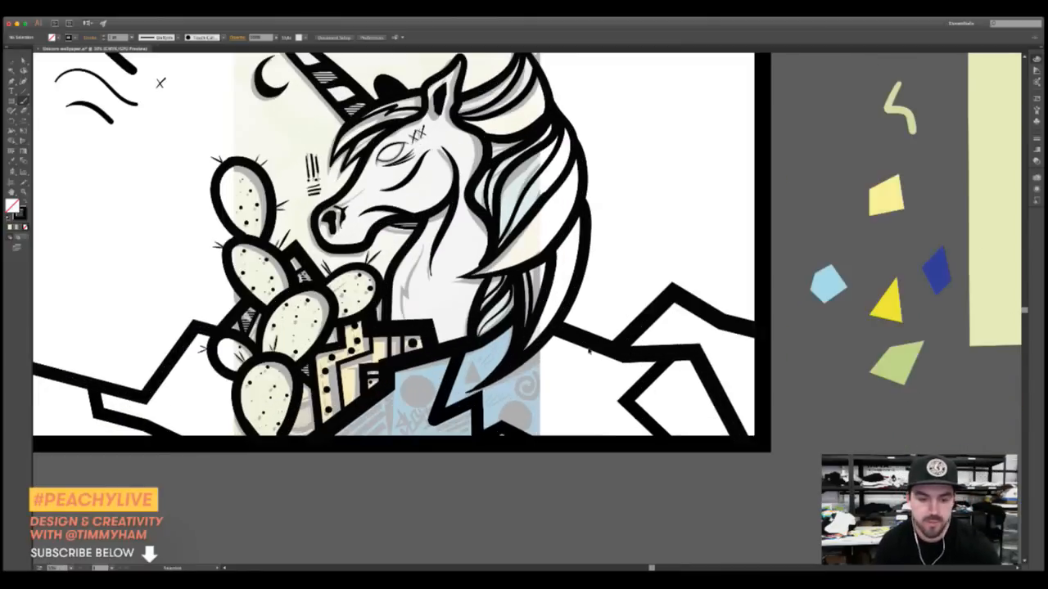
{"action": "scroll", "coordinate": [564, 329], "scroll_direction": "down", "scroll_amount": 3}
{"action": "left_click", "coordinate": [24, 100]}
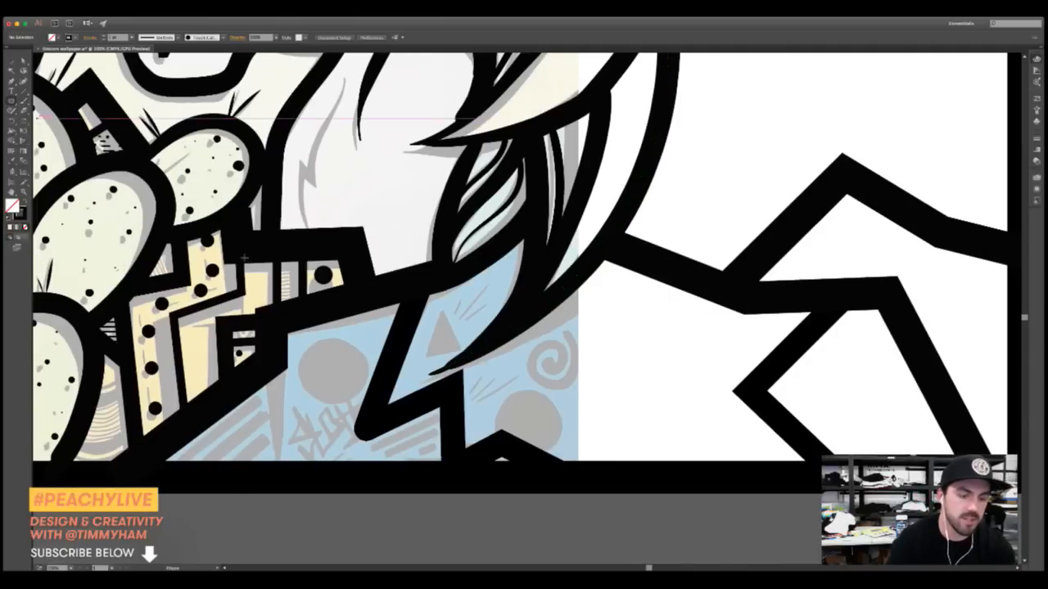
{"action": "left_click_drag", "start_coordinate": [309, 352], "coordinate": [365, 406]}
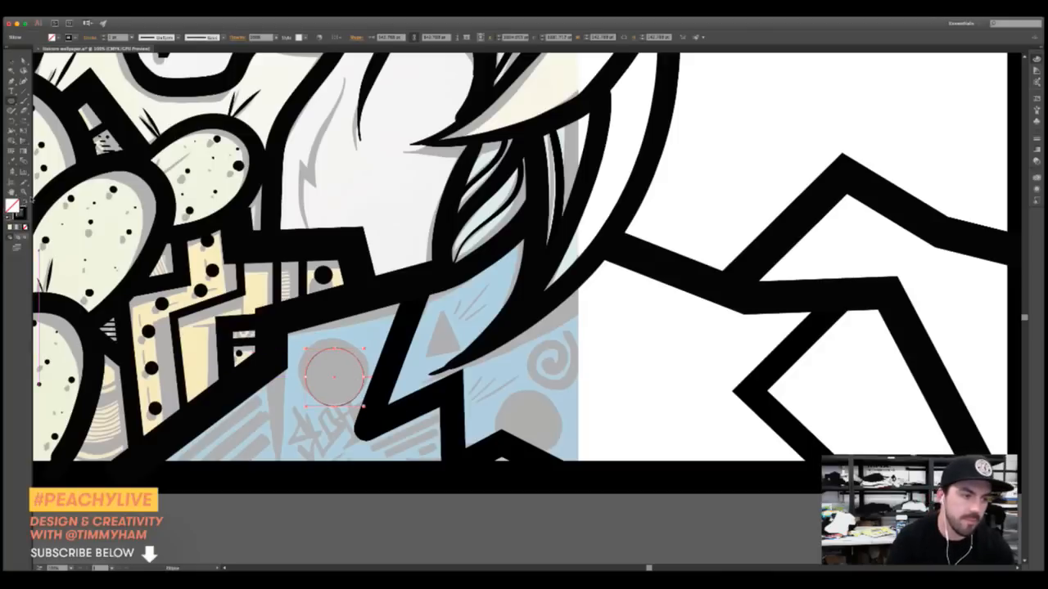
{"action": "left_click", "coordinate": [24, 200]}
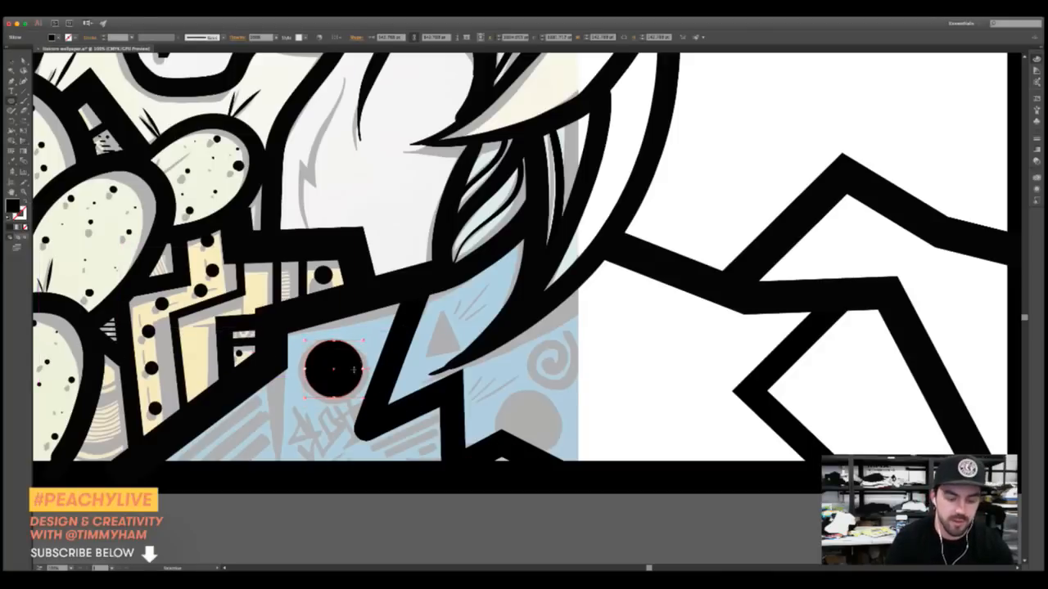
Duplicate the black circle beside the lower grey dot and trace the grey triangle with the Pen tool as a solid black shape
{"action": "left_click_drag", "start_coordinate": [352, 365], "coordinate": [574, 400]}
{"action": "left_click", "coordinate": [497, 324]}
{"action": "key", "text": "p"}
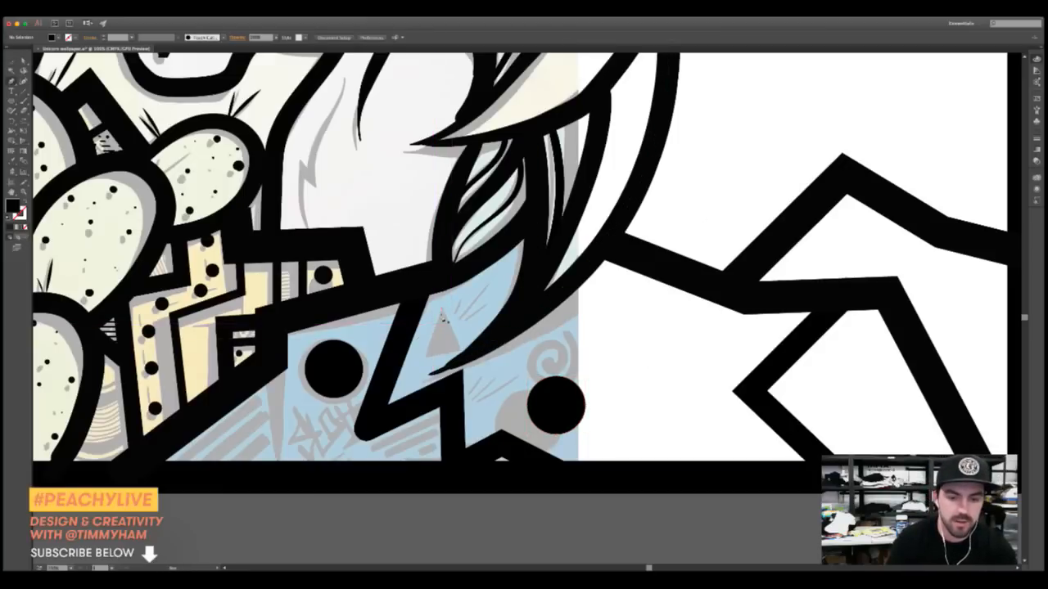
{"action": "left_click", "coordinate": [442, 311]}
{"action": "left_click", "coordinate": [429, 354]}
{"action": "left_click", "coordinate": [463, 344]}
{"action": "left_click", "coordinate": [442, 310]}
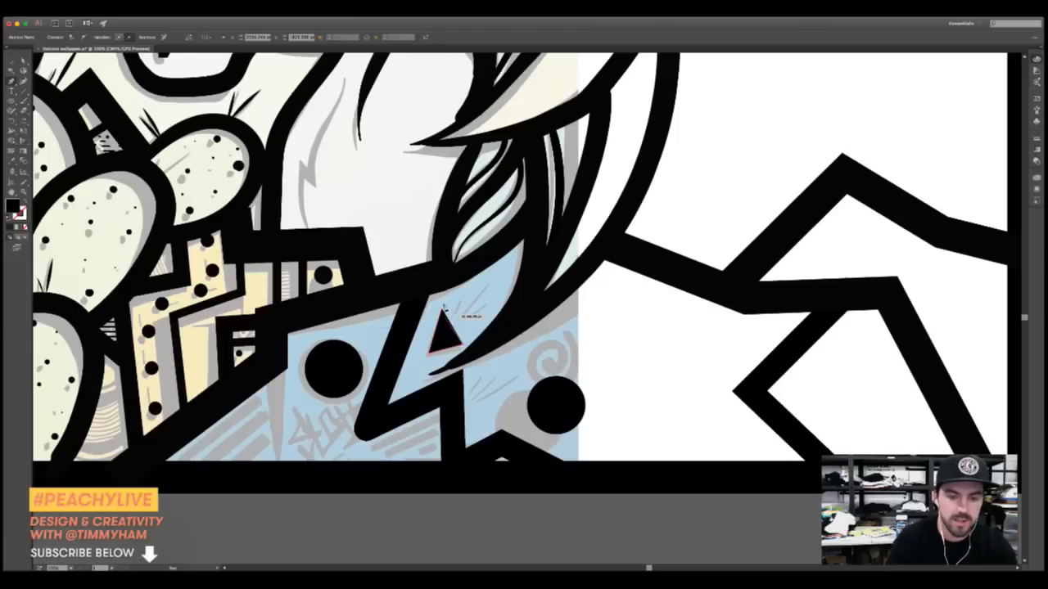
{"action": "left_click", "coordinate": [606, 297], "text": "ctrl"}
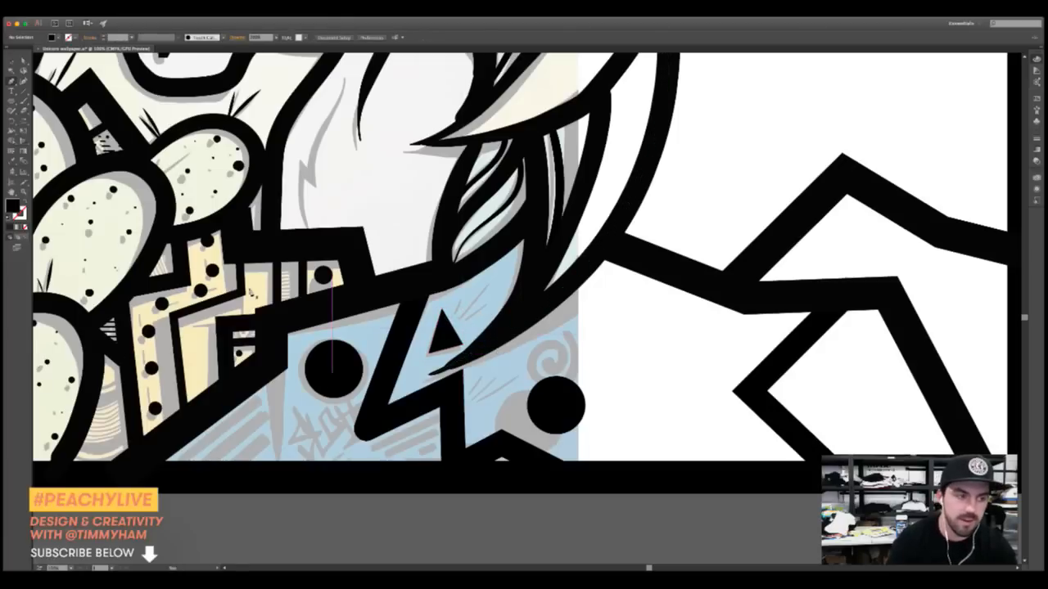
Paint black diagonal hatch strokes over the grey hatching in the blue foreground, just below the slope beside the steps
{"action": "key", "text": "n"}
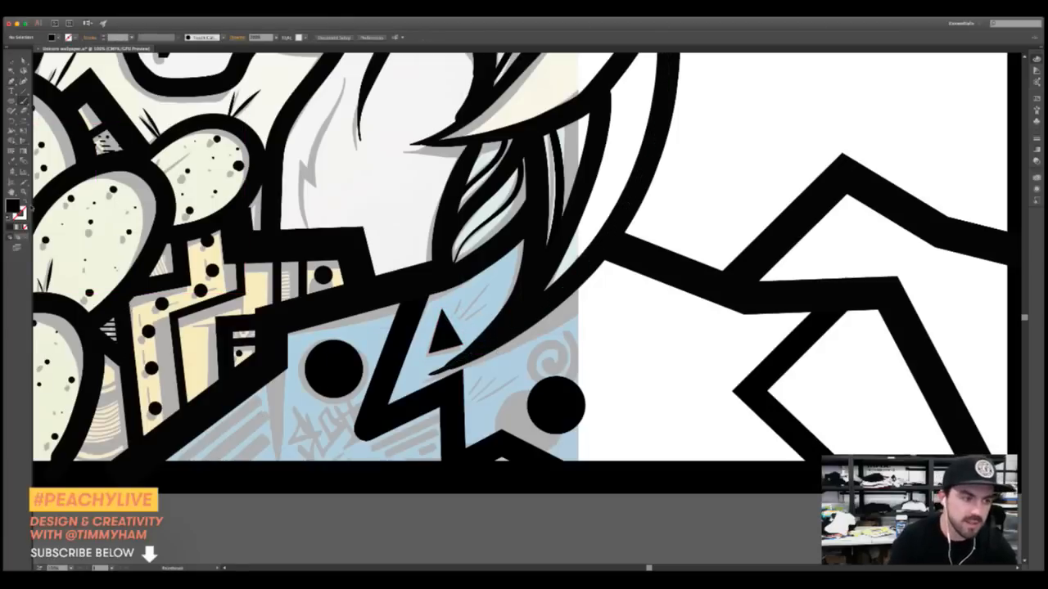
{"action": "key", "text": "shift+x"}
{"action": "left_click_drag", "start_coordinate": [200, 452], "coordinate": [260, 416]}
{"action": "left_click_drag", "start_coordinate": [237, 455], "coordinate": [267, 427]}
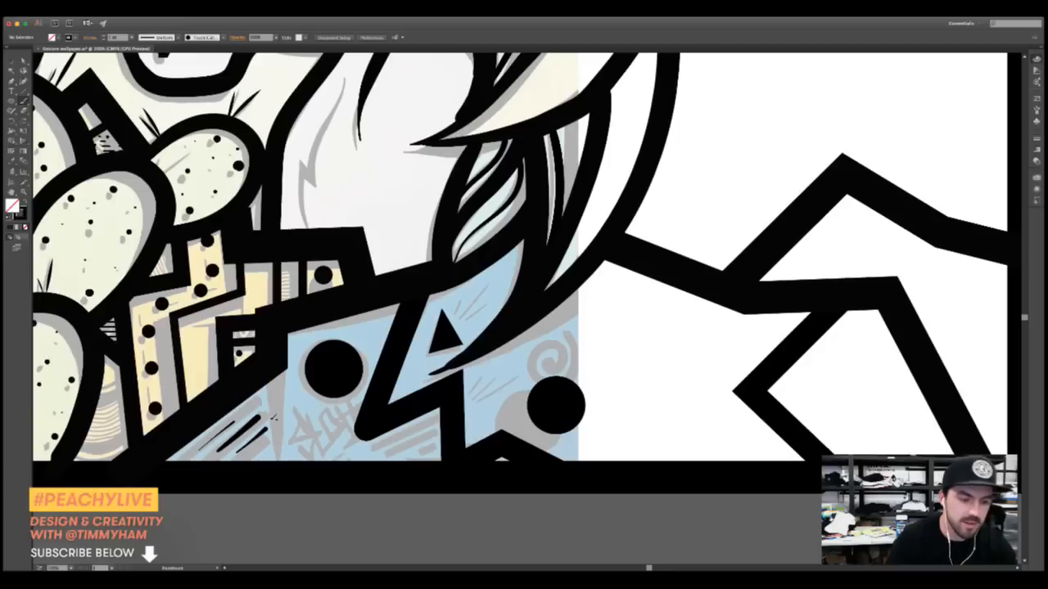
Paint three black spirals on the white mountains behind the unicorn, one in each of the large, diamond-shaped and outermost facets
{"action": "mouse_move", "coordinate": [638, 337]}
{"action": "left_mouse_down"}
{"action": "mouse_move", "coordinate": [657, 324]}
{"action": "mouse_move", "coordinate": [647, 314]}
{"action": "mouse_move", "coordinate": [661, 350]}
{"action": "left_mouse_up"}
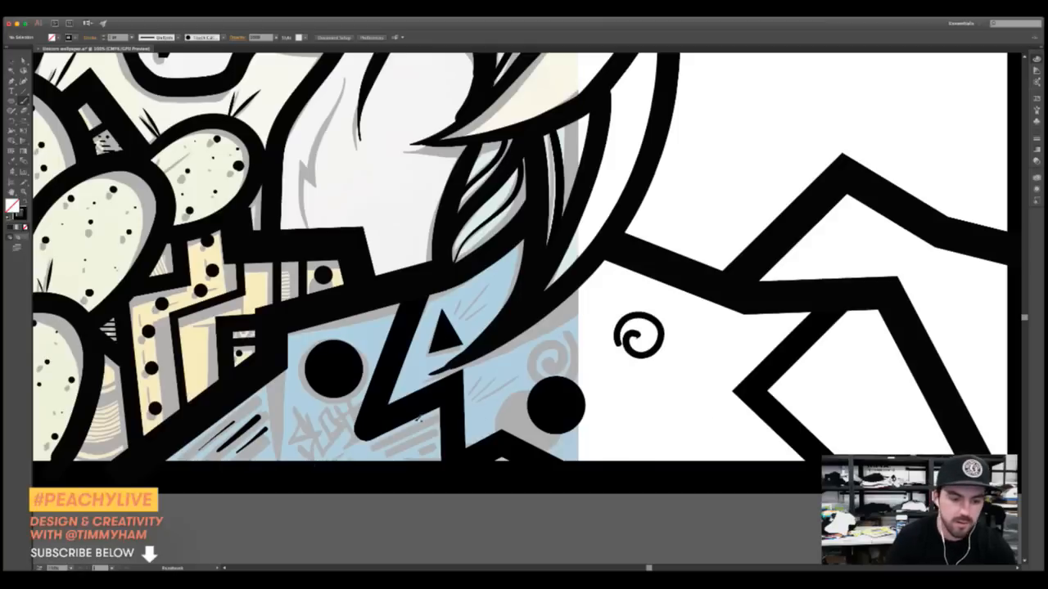
{"action": "scroll", "coordinate": [694, 387], "scroll_direction": "right", "scroll_amount": 5}
{"action": "mouse_move", "coordinate": [574, 358]}
{"action": "left_mouse_down"}
{"action": "mouse_move", "coordinate": [553, 361]}
{"action": "mouse_move", "coordinate": [584, 331]}
{"action": "left_mouse_up"}
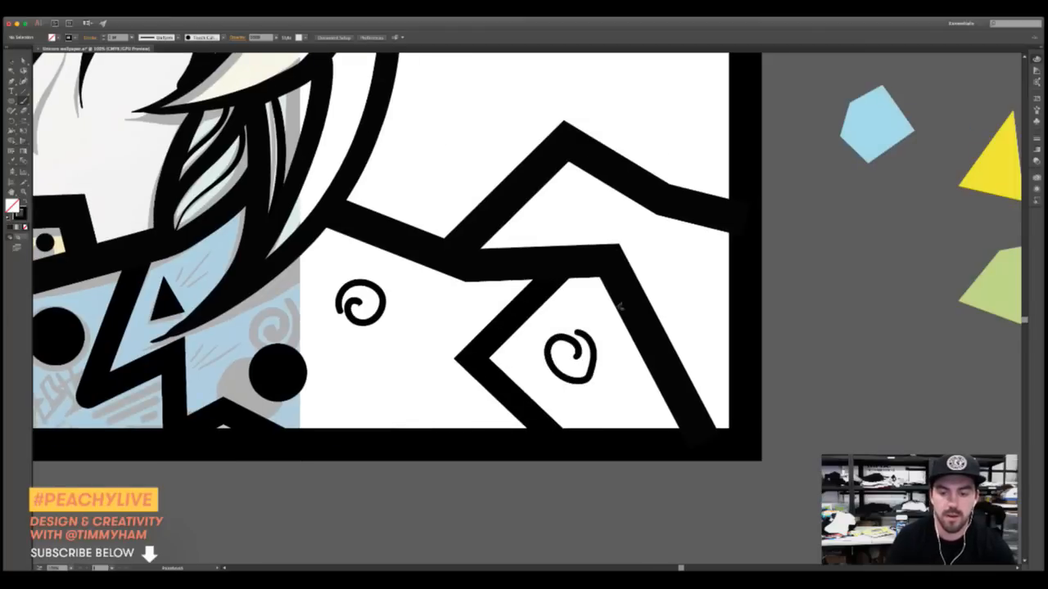
{"action": "key", "text": "ctrl+z"}
{"action": "mouse_move", "coordinate": [581, 360]}
{"action": "left_mouse_down"}
{"action": "mouse_move", "coordinate": [573, 366]}
{"action": "mouse_move", "coordinate": [580, 338]}
{"action": "mouse_move", "coordinate": [601, 391]}
{"action": "left_mouse_up"}
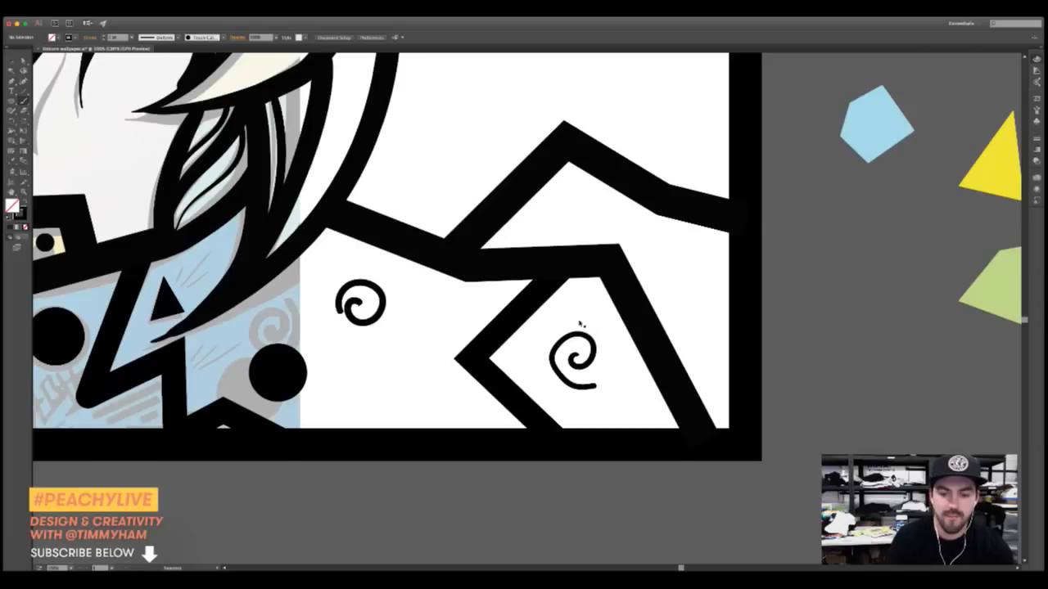
{"action": "mouse_move", "coordinate": [689, 257]}
{"action": "left_mouse_down"}
{"action": "mouse_move", "coordinate": [670, 270]}
{"action": "mouse_move", "coordinate": [717, 271]}
{"action": "mouse_move", "coordinate": [681, 236]}
{"action": "mouse_move", "coordinate": [668, 248]}
{"action": "left_mouse_up"}
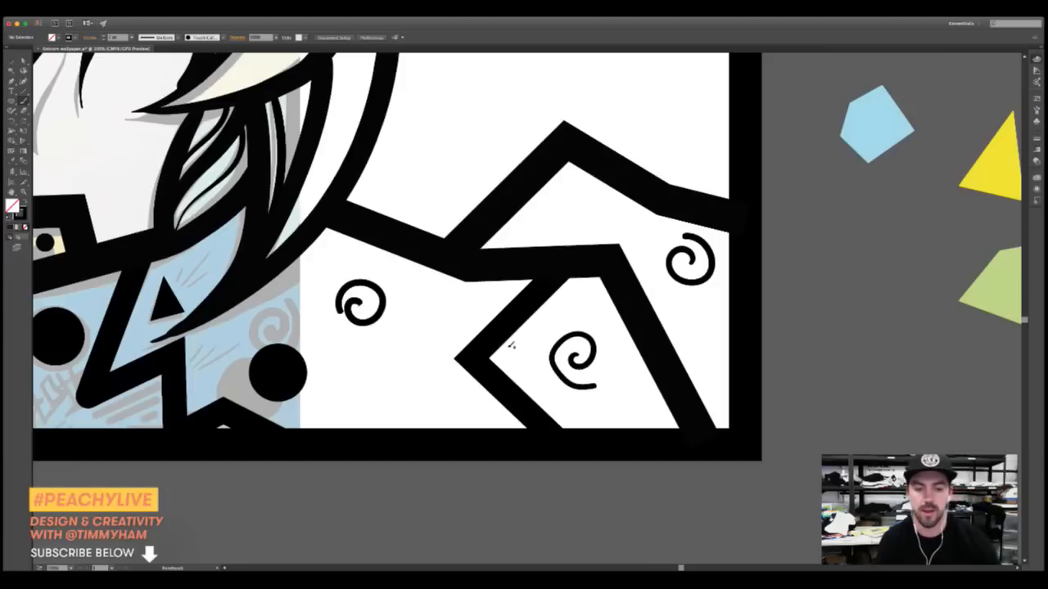
Copy the black circle from the blue foreground into the mountain facet under the peak behind the unicorn and scale it down to fit
{"action": "key", "text": "v"}
{"action": "left_click", "coordinate": [299, 371]}
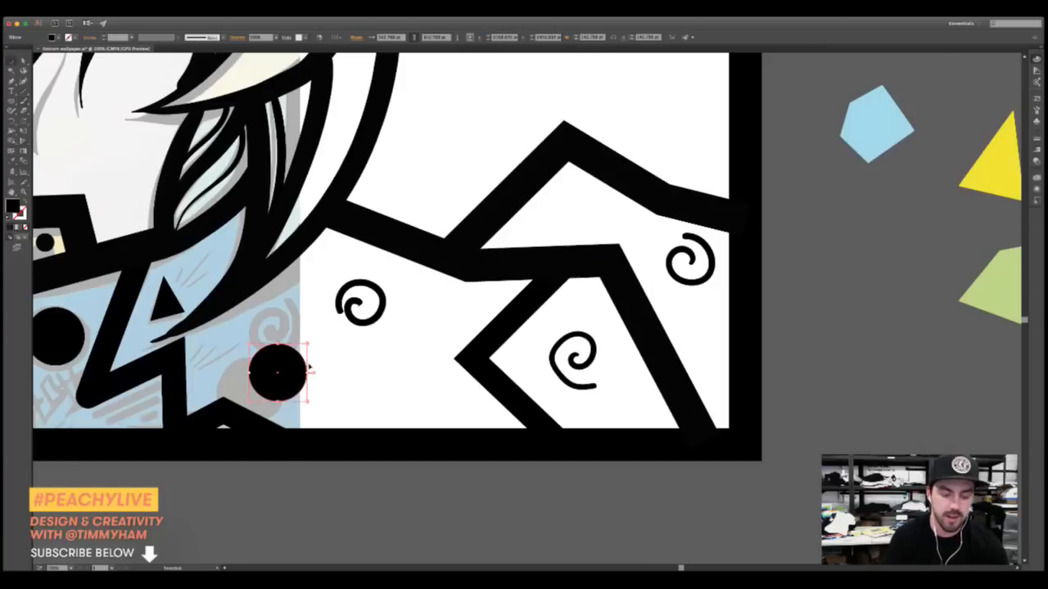
{"action": "left_click_drag", "start_coordinate": [301, 370], "coordinate": [584, 218]}
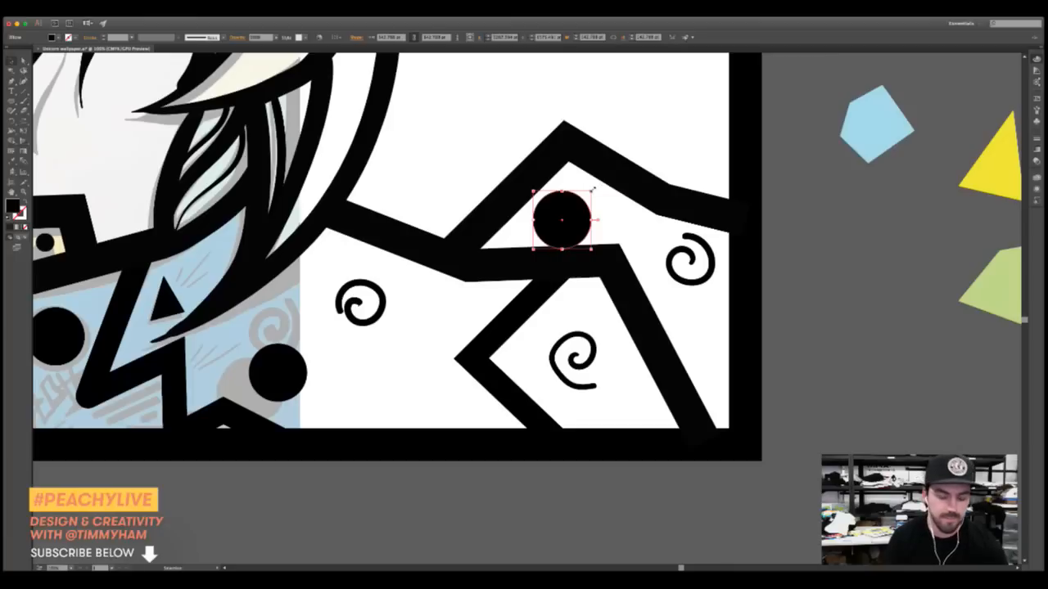
{"action": "mouse_move", "coordinate": [592, 189]}
{"action": "left_mouse_down"}
{"action": "mouse_move", "coordinate": [571, 206]}
{"action": "mouse_move", "coordinate": [587, 207]}
{"action": "left_mouse_up"}
{"action": "left_click_drag", "start_coordinate": [414, 348], "coordinate": [537, 329]}
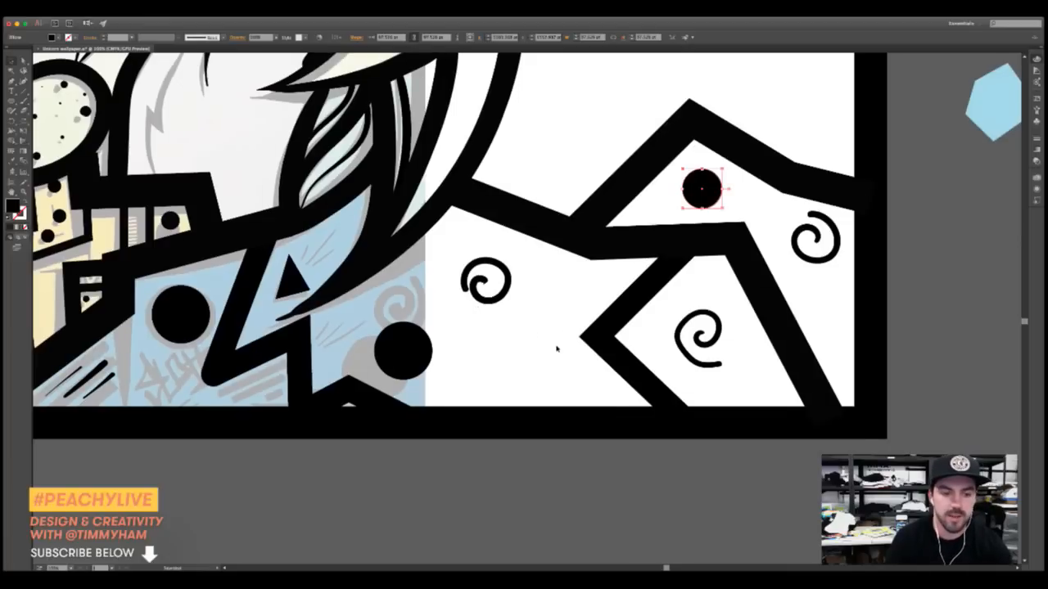
{"action": "left_click", "coordinate": [528, 351]}
{"action": "left_click_drag", "start_coordinate": [519, 284], "coordinate": [535, 304]}
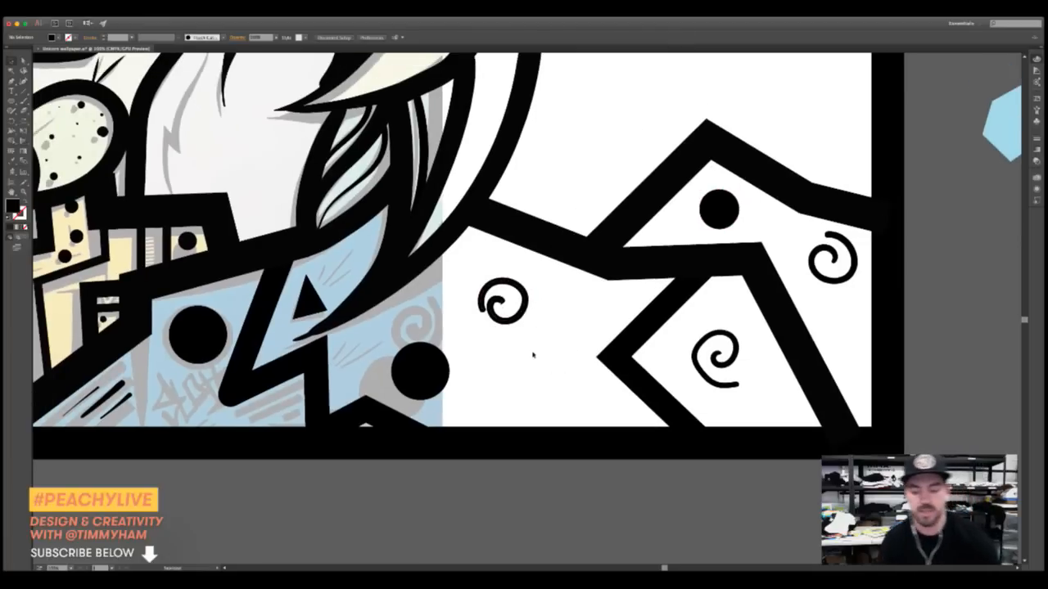
Move the three practice curves and the small X out of the sky onto the pasteboard outside the artboard
{"action": "key", "text": "super+minus"}
{"action": "key", "text": "super+minus"}
{"action": "left_click_drag", "start_coordinate": [513, 207], "coordinate": [578, 326]}
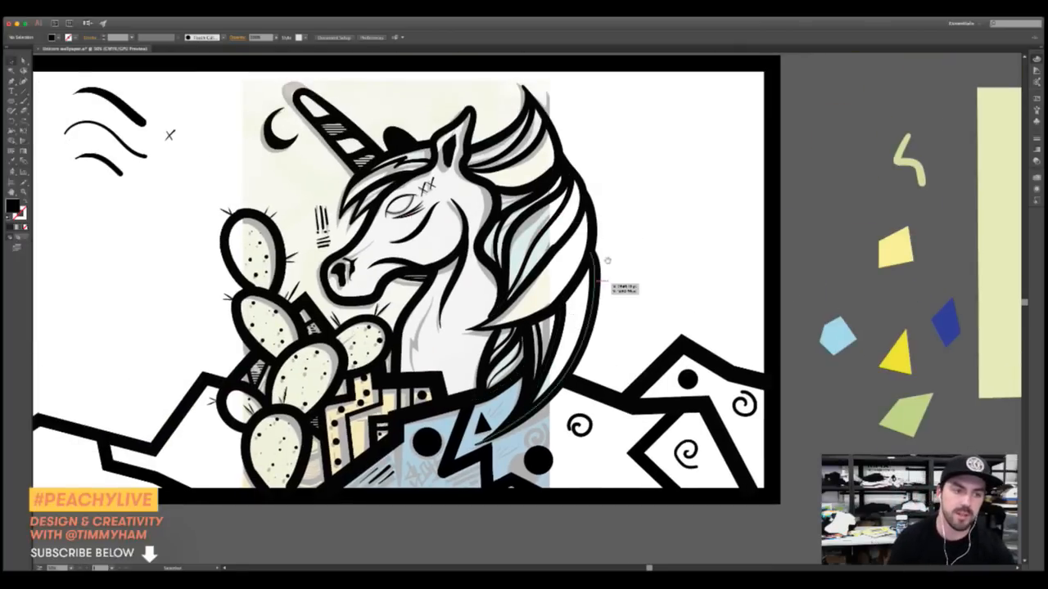
{"action": "left_click_drag", "start_coordinate": [608, 261], "coordinate": [711, 298]}
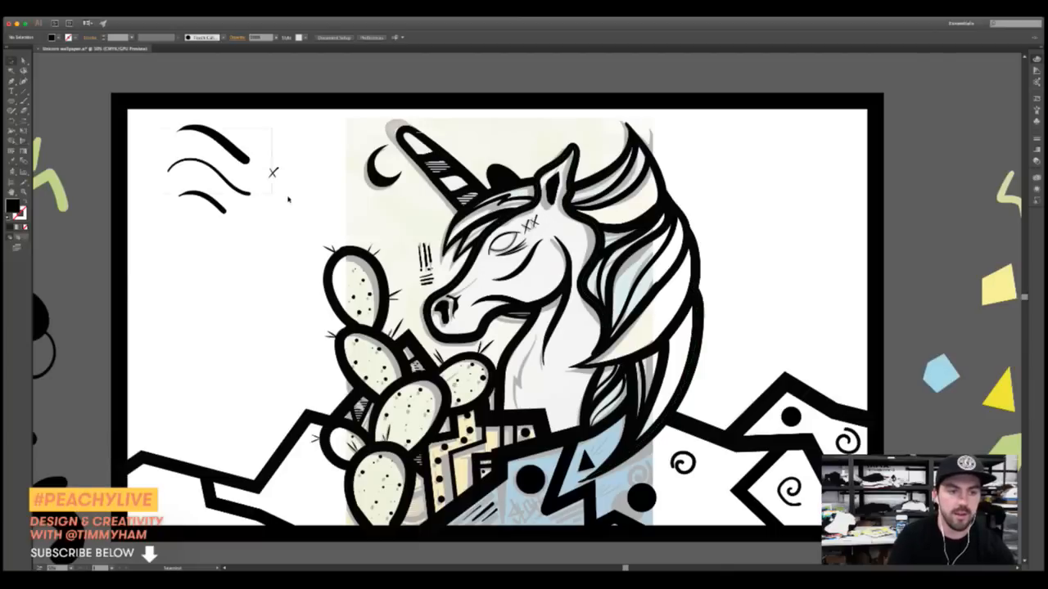
{"action": "left_click_drag", "start_coordinate": [312, 235], "coordinate": [316, 235]}
{"action": "left_click_drag", "start_coordinate": [398, 236], "coordinate": [594, 277]}
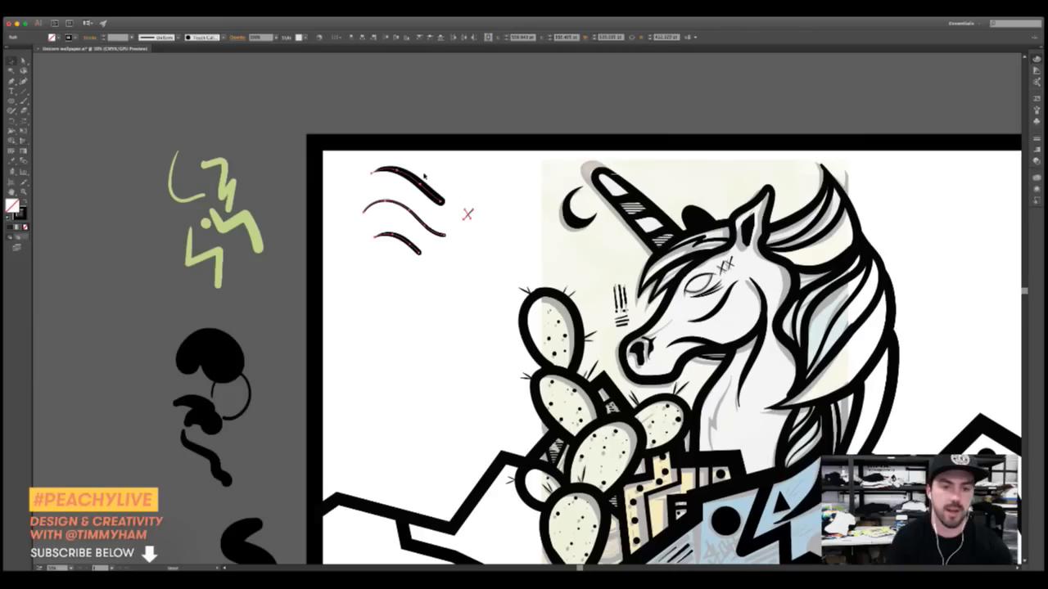
{"action": "mouse_move", "coordinate": [424, 187]}
{"action": "left_mouse_down"}
{"action": "mouse_move", "coordinate": [140, 138]}
{"action": "mouse_move", "coordinate": [223, 112]}
{"action": "left_mouse_up"}
{"action": "left_click", "coordinate": [449, 246]}
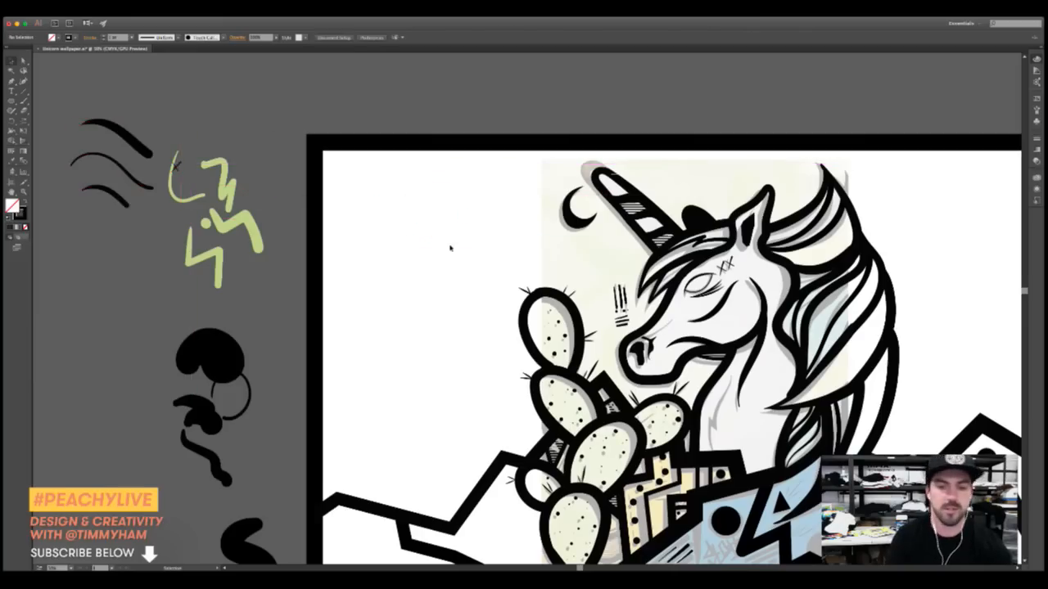
Copy the small black dot from the peak behind the unicorn into the white mountain facet beside the cactus base
{"action": "left_click_drag", "start_coordinate": [505, 258], "coordinate": [353, 171]}
{"action": "left_click_drag", "start_coordinate": [593, 258], "coordinate": [567, 299]}
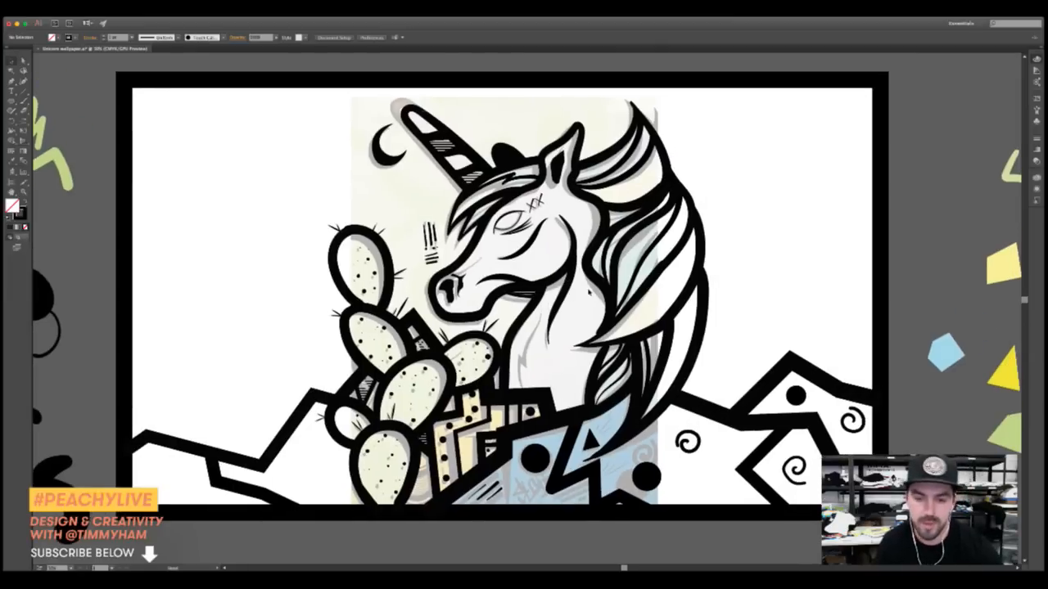
{"action": "left_click_drag", "start_coordinate": [635, 369], "coordinate": [585, 326]}
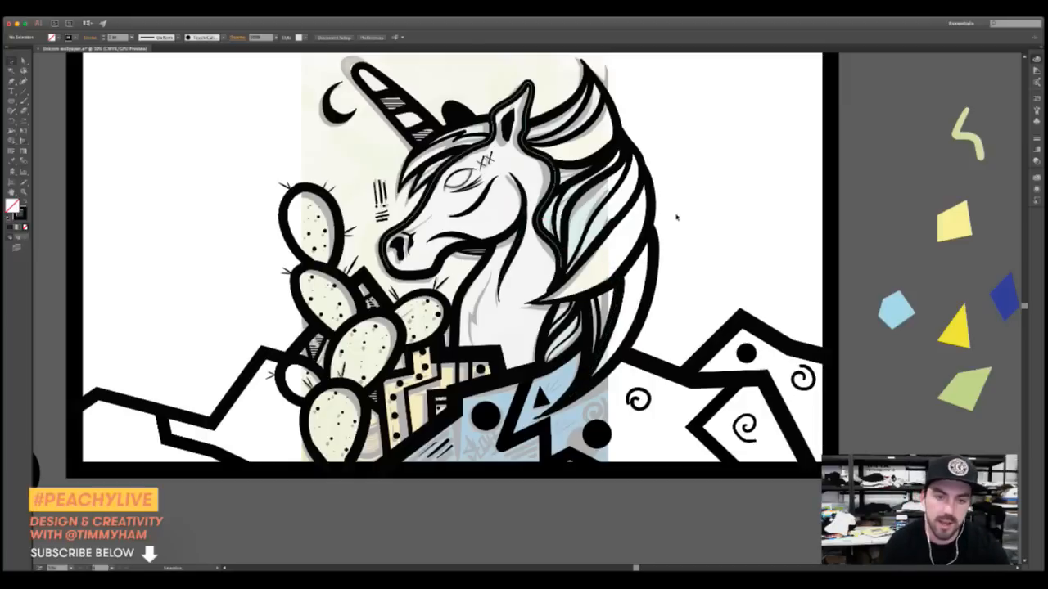
{"action": "left_click_drag", "start_coordinate": [714, 251], "coordinate": [713, 327]}
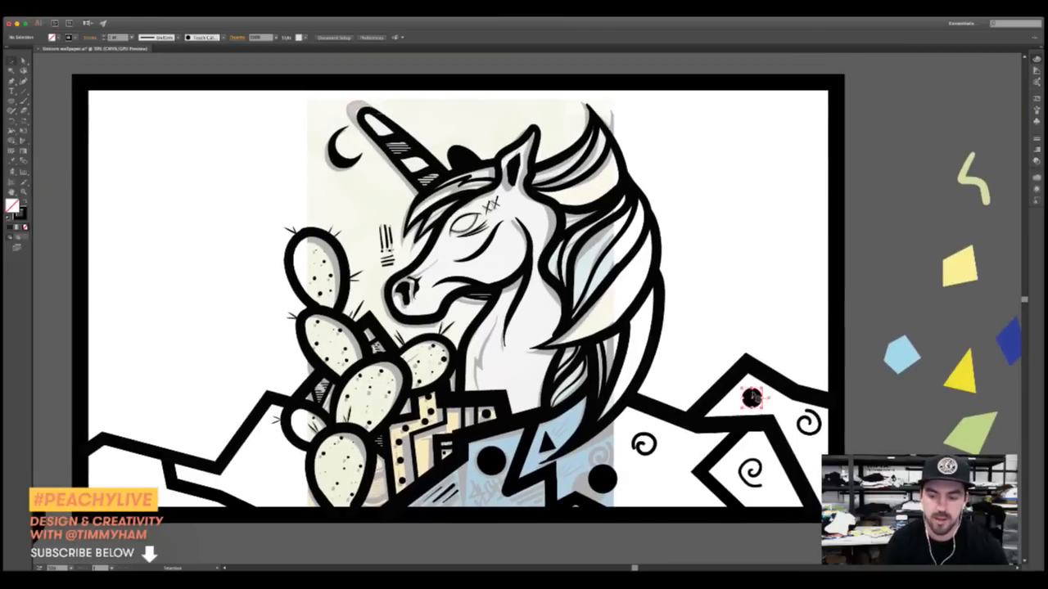
{"action": "left_click", "coordinate": [752, 397]}
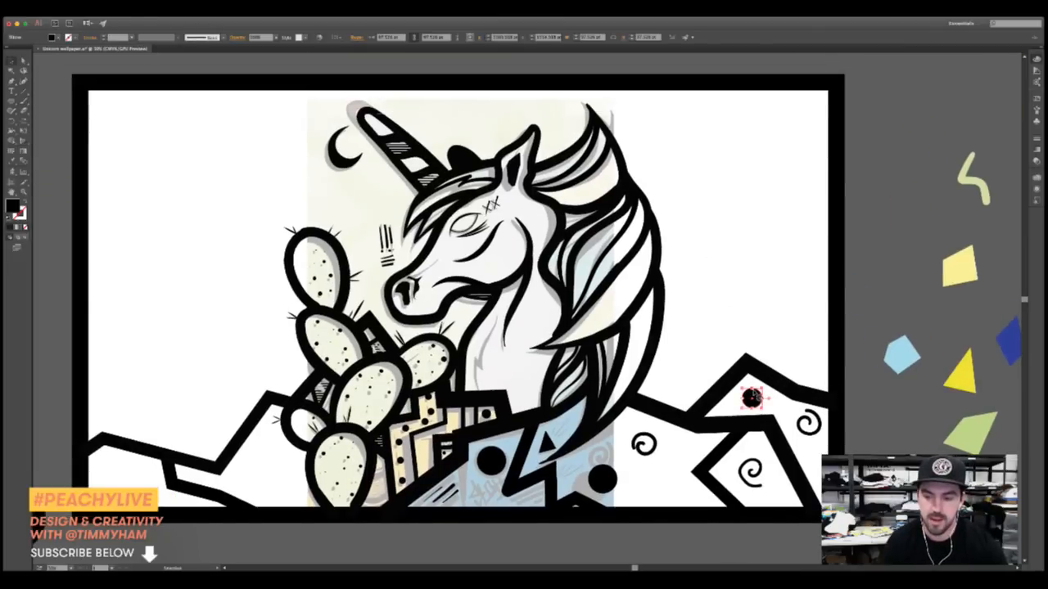
{"action": "key", "text": "super+c"}
{"action": "key", "text": "super+v"}
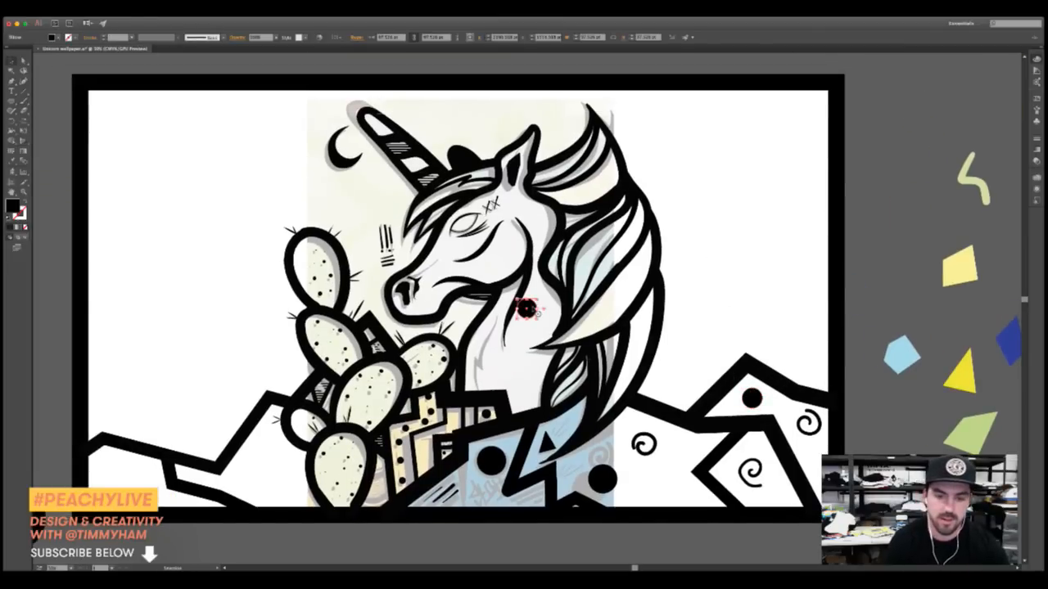
{"action": "left_click_drag", "start_coordinate": [536, 312], "coordinate": [273, 466]}
{"action": "left_click", "coordinate": [658, 443]}
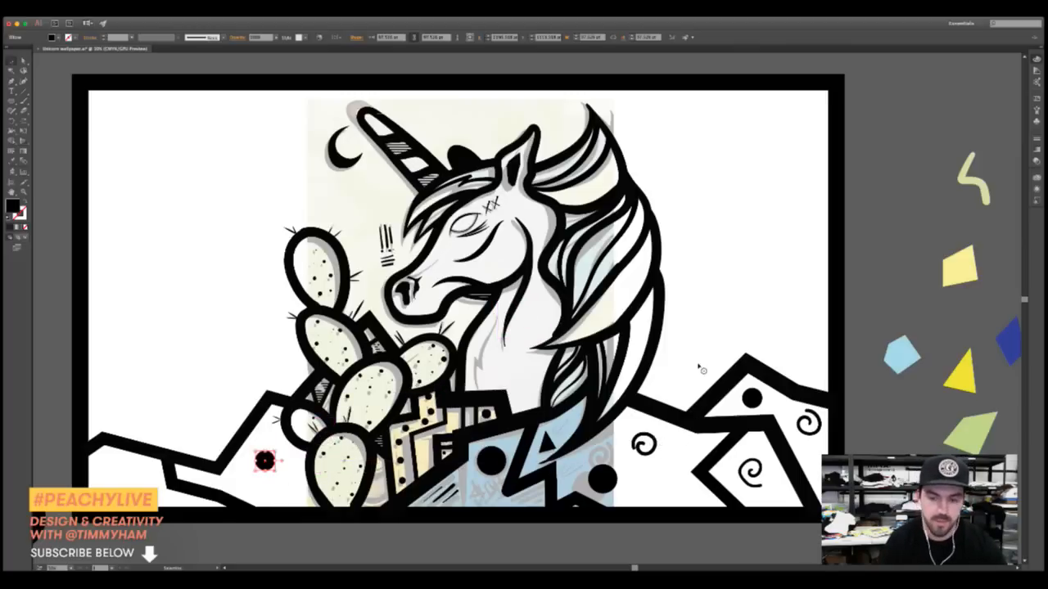
{"action": "left_click", "coordinate": [679, 373]}
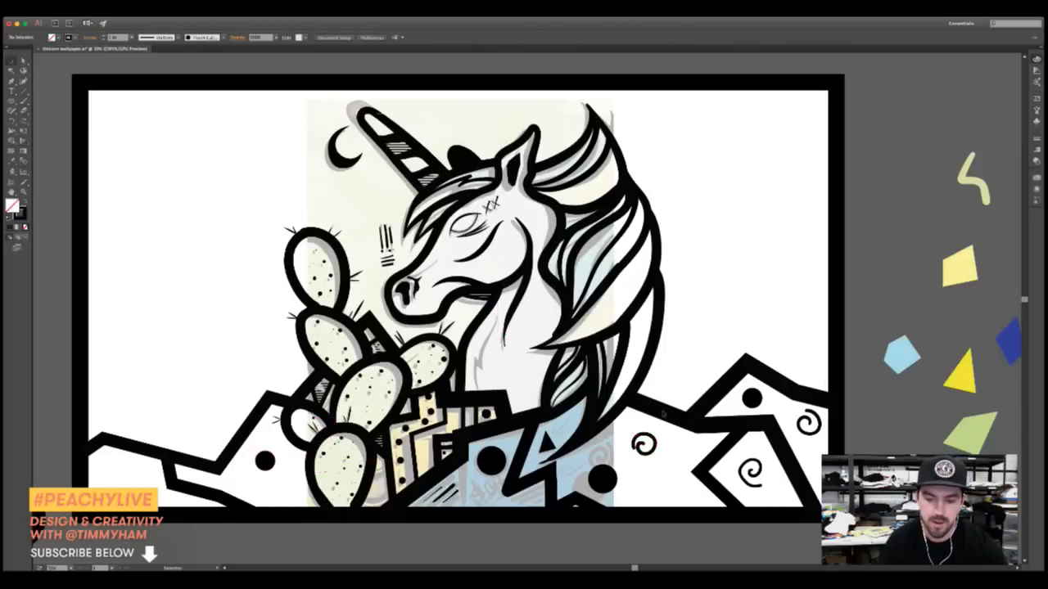
Copy the spiral nearest the unicorn into the outermost mountain facet on the cactus side
{"action": "left_click", "coordinate": [652, 442]}
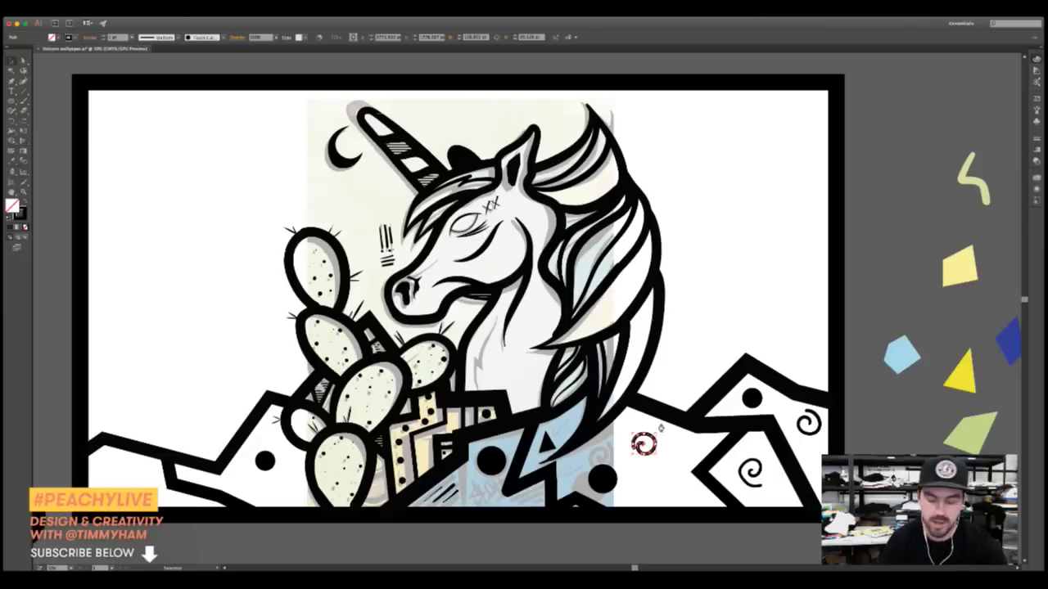
{"action": "key", "text": "ctrl+c"}
{"action": "key", "text": "ctrl+v"}
{"action": "left_click_drag", "start_coordinate": [526, 309], "coordinate": [121, 476]}
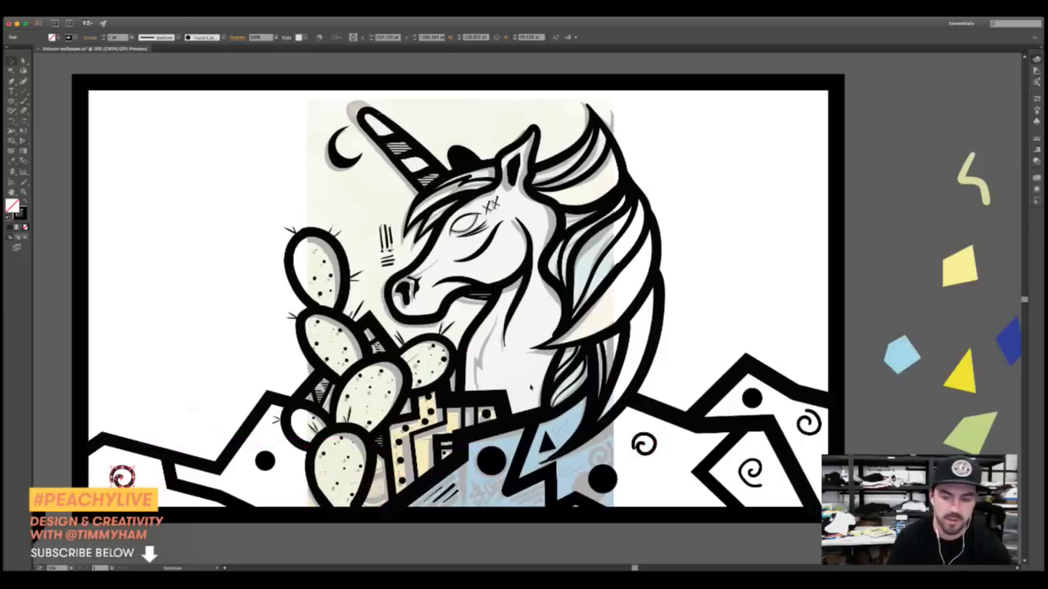
{"action": "left_click", "coordinate": [531, 388]}
Place two copies of the black triangle on the cactus-side mountains, one beside the copied spiral and one under the copied dot
{"action": "left_click", "coordinate": [546, 442]}
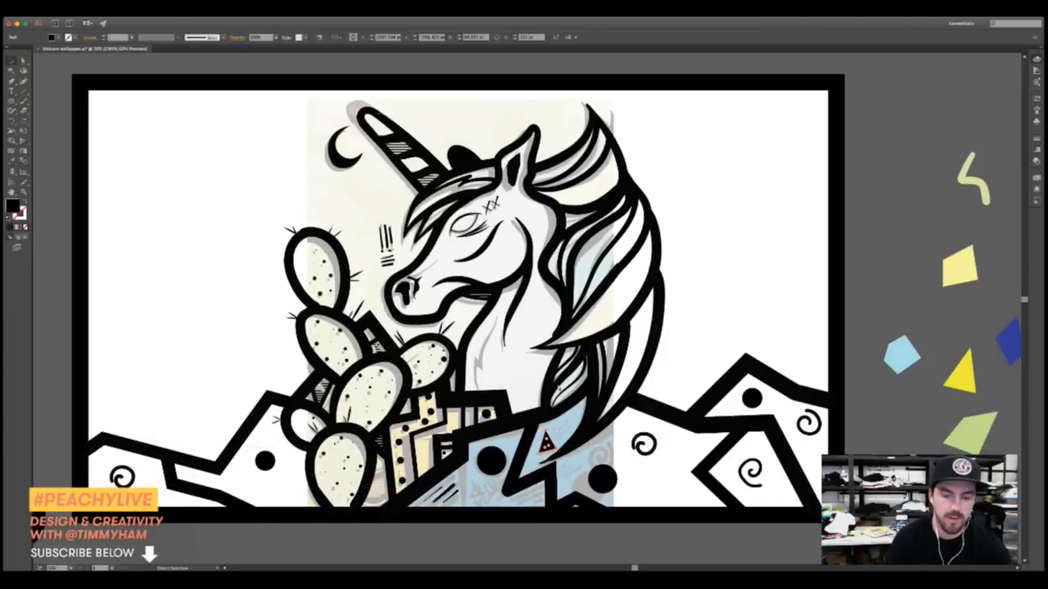
{"action": "left_click_drag", "start_coordinate": [547, 442], "coordinate": [156, 487]}
{"action": "key", "text": "ctrl+v"}
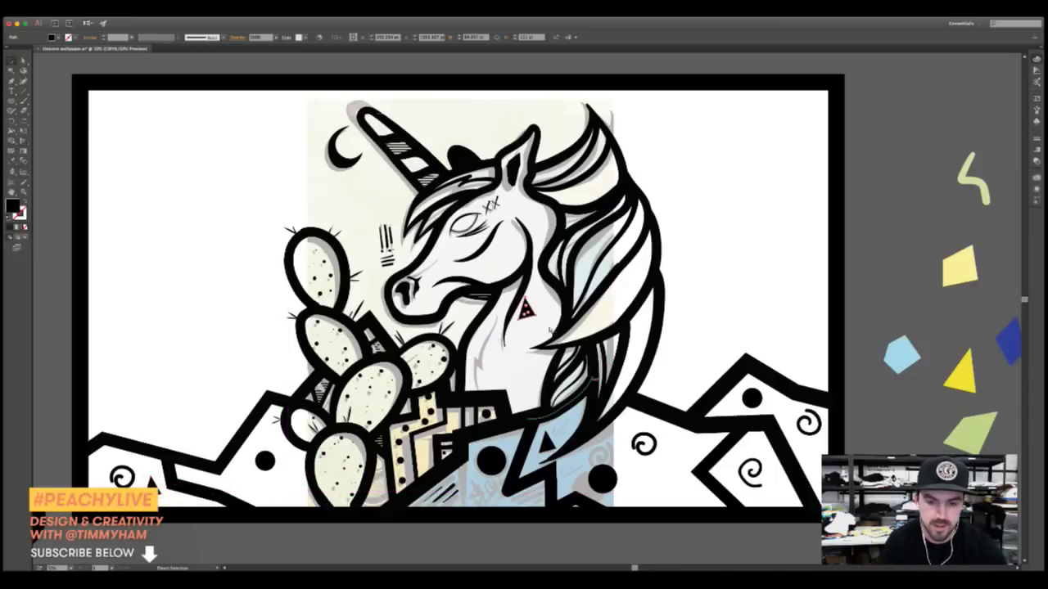
{"action": "left_click_drag", "start_coordinate": [526, 309], "coordinate": [283, 485]}
{"action": "left_click", "coordinate": [754, 274]}
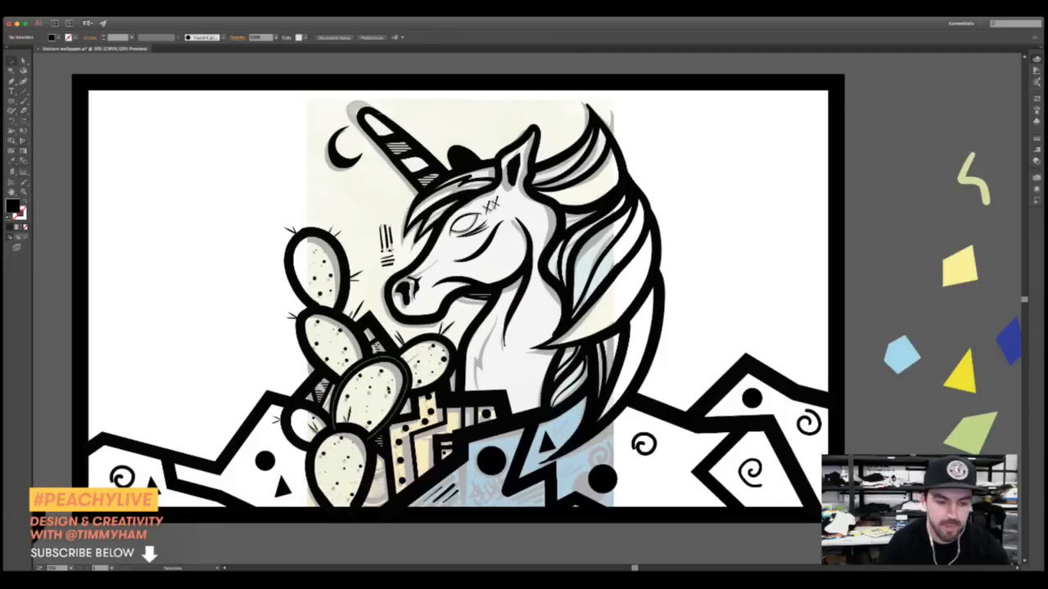
Reuse the black stroke style of a cactus dot and ink the grey zigzag line on the unicorn's neck
{"action": "left_click", "coordinate": [347, 397]}
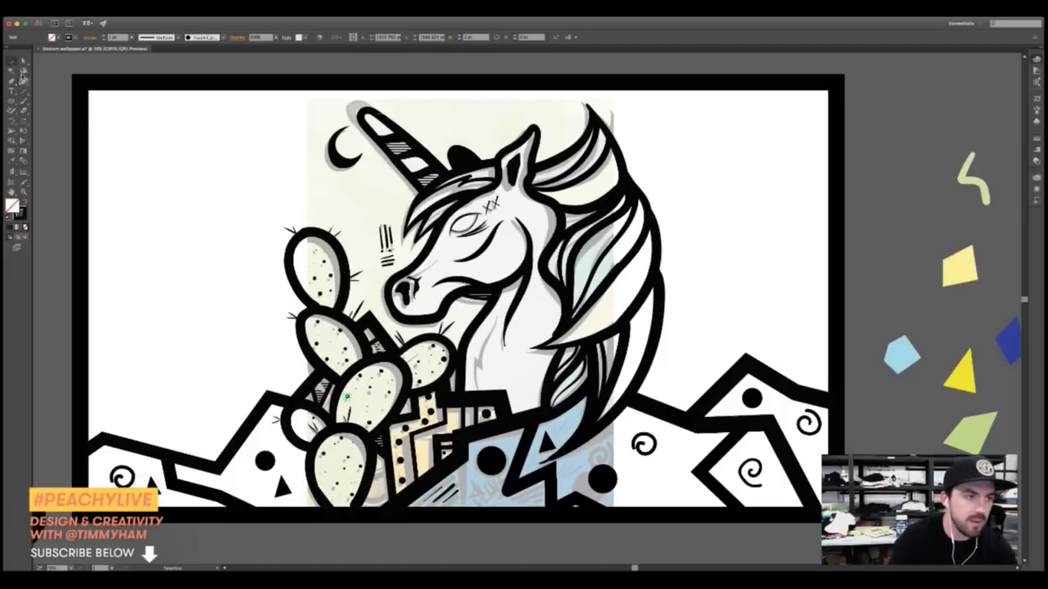
{"action": "key", "text": "n"}
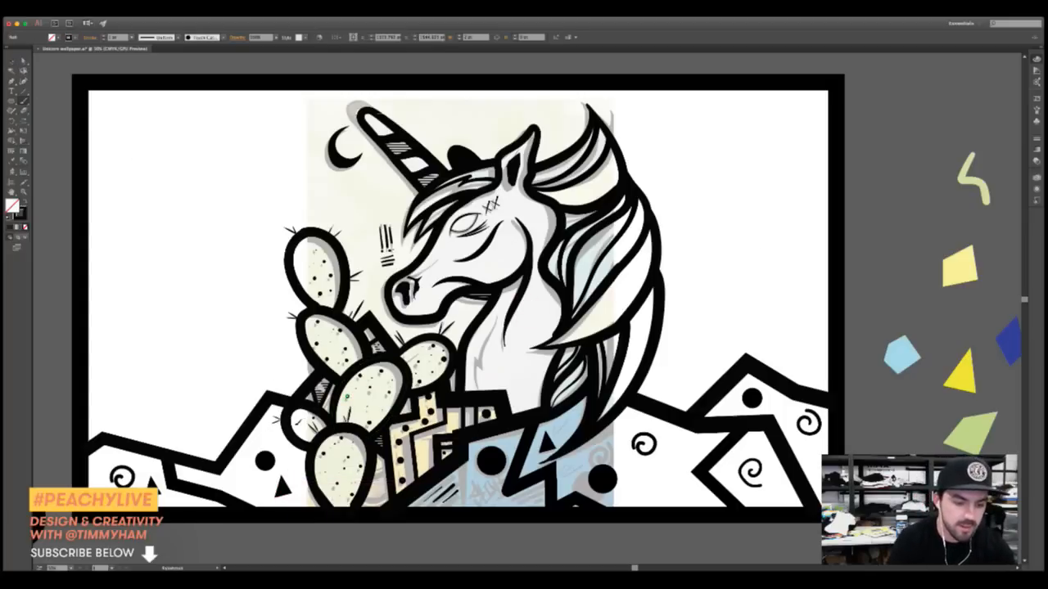
{"action": "key", "text": "ctrl+shift+a"}
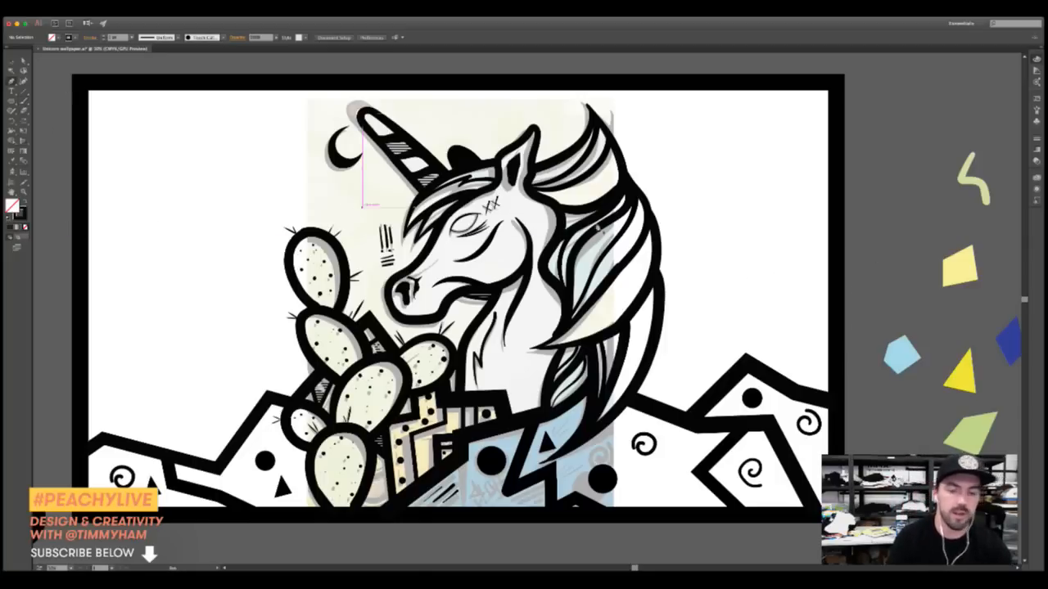
Fill the sky with the large pale yellow-green swatch colour, drawing one shape from the black frame down to the mountain ridges
{"action": "key", "text": "super+minus"}
{"action": "scroll", "coordinate": [733, 263], "scroll_direction": "right", "scroll_amount": 5}
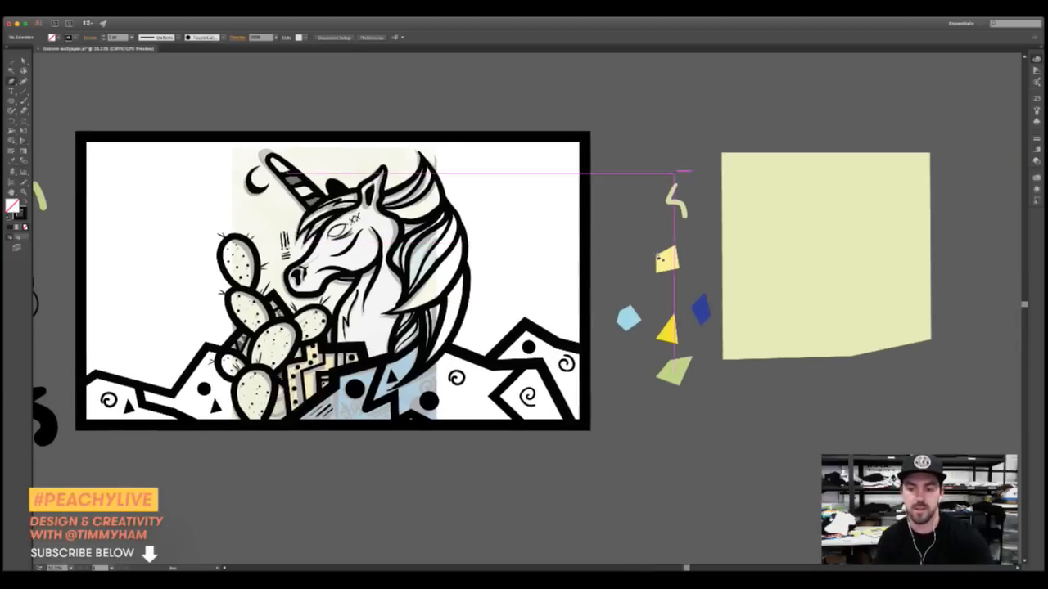
{"action": "left_click", "coordinate": [805, 219]}
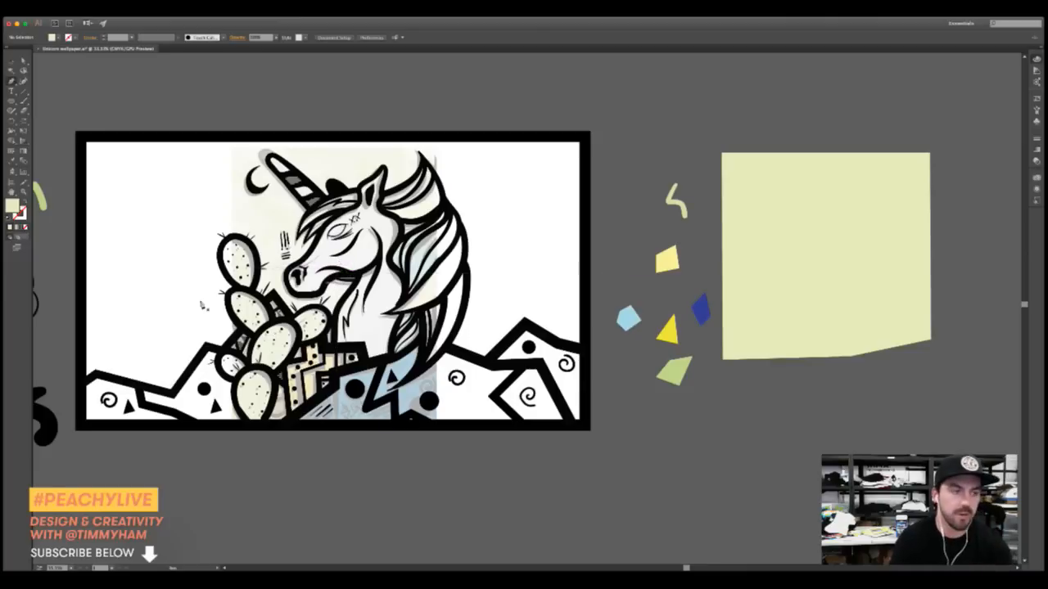
{"action": "left_click", "coordinate": [81, 135]}
{"action": "left_click", "coordinate": [586, 135]}
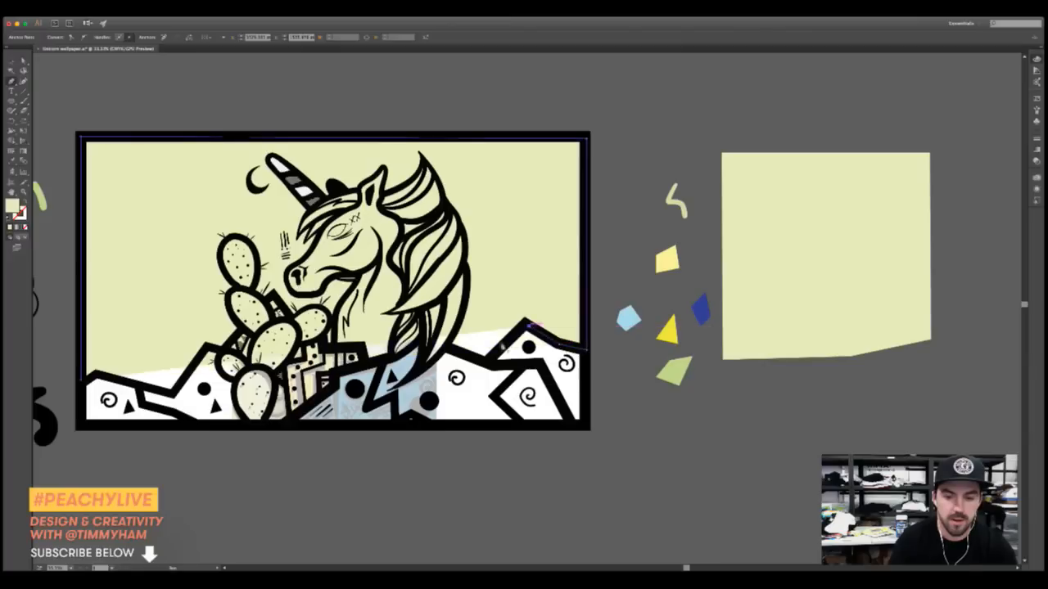
{"action": "left_click", "coordinate": [446, 350]}
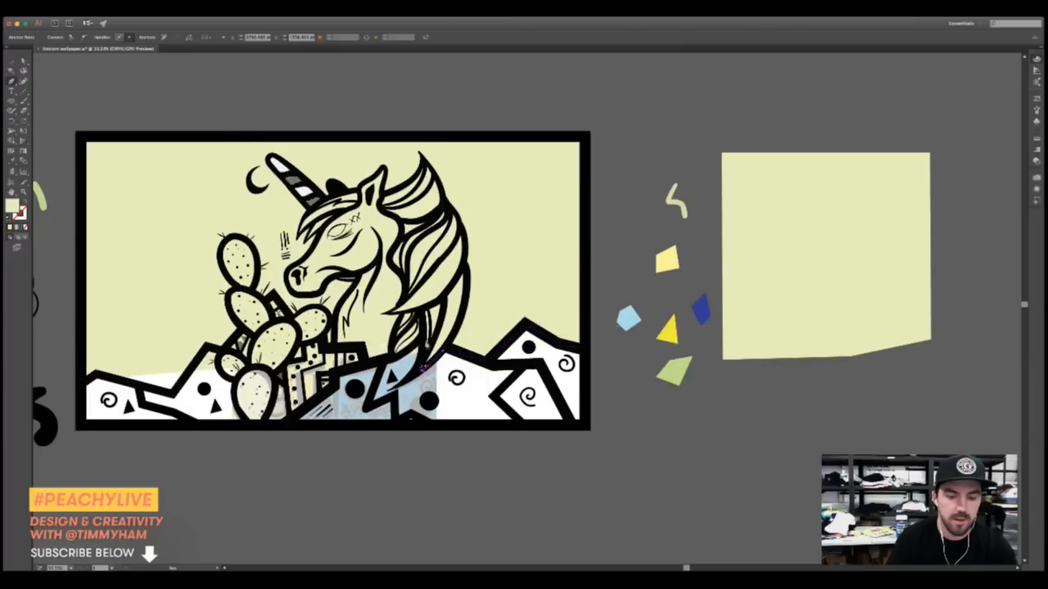
{"action": "left_click", "coordinate": [415, 353]}
{"action": "left_click", "coordinate": [373, 349]}
{"action": "left_click", "coordinate": [319, 339]}
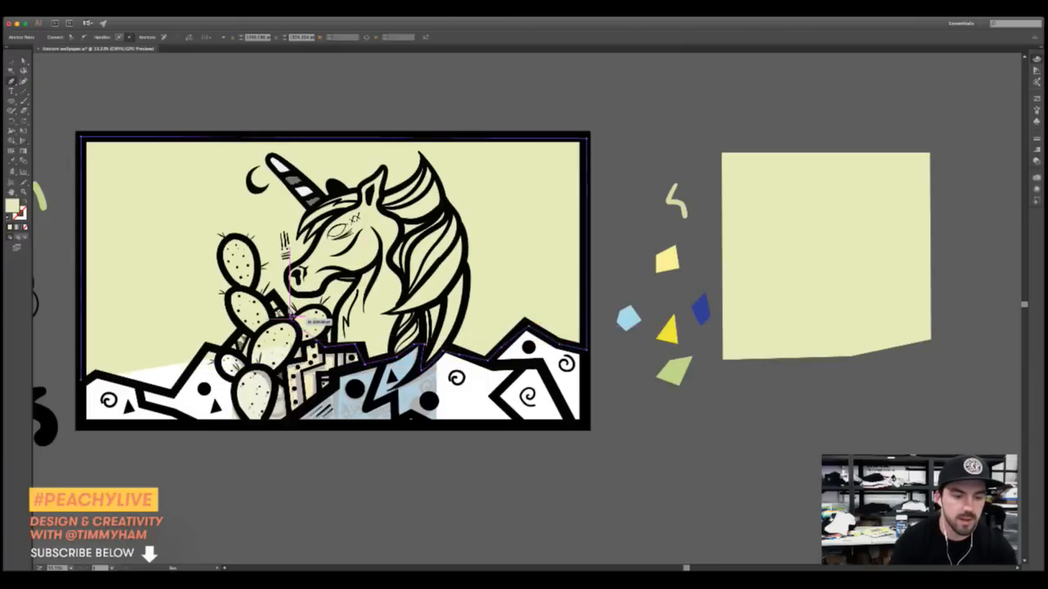
{"action": "left_click", "coordinate": [245, 324]}
{"action": "left_click", "coordinate": [202, 347]}
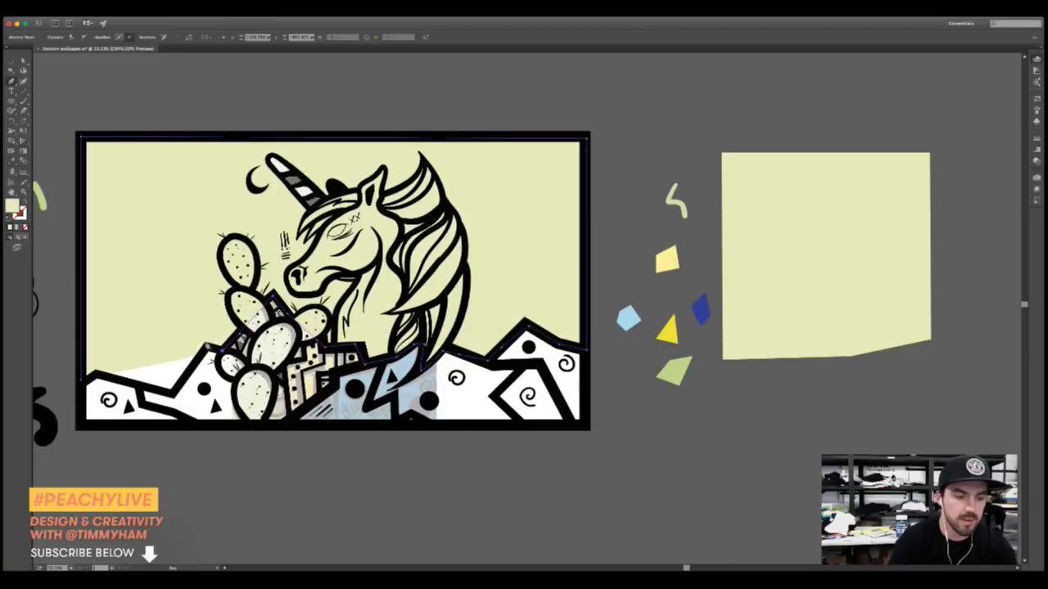
{"action": "left_click", "coordinate": [127, 377]}
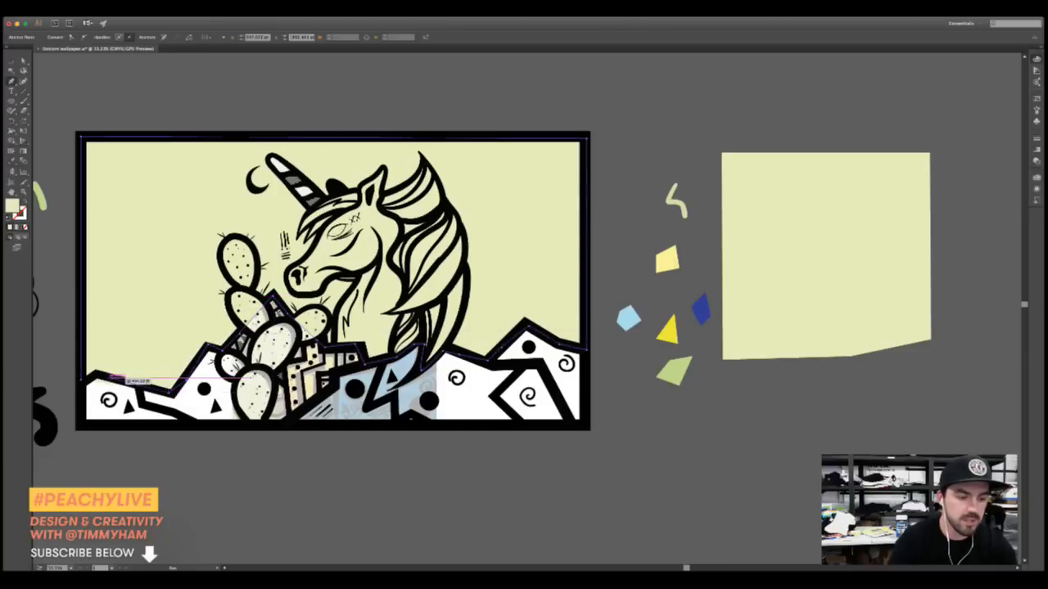
{"action": "left_click", "coordinate": [172, 452], "text": "super"}
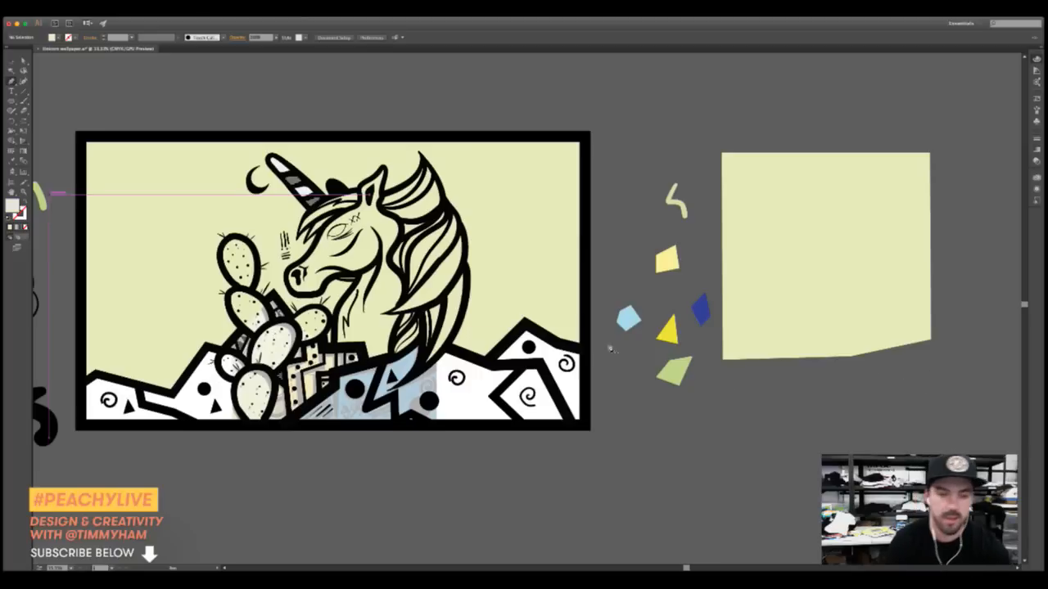
With a light grey fill, trace the unicorn from the neck base up its throat, around the muzzle and over the forehead to the ear tip
{"action": "left_click", "coordinate": [367, 359]}
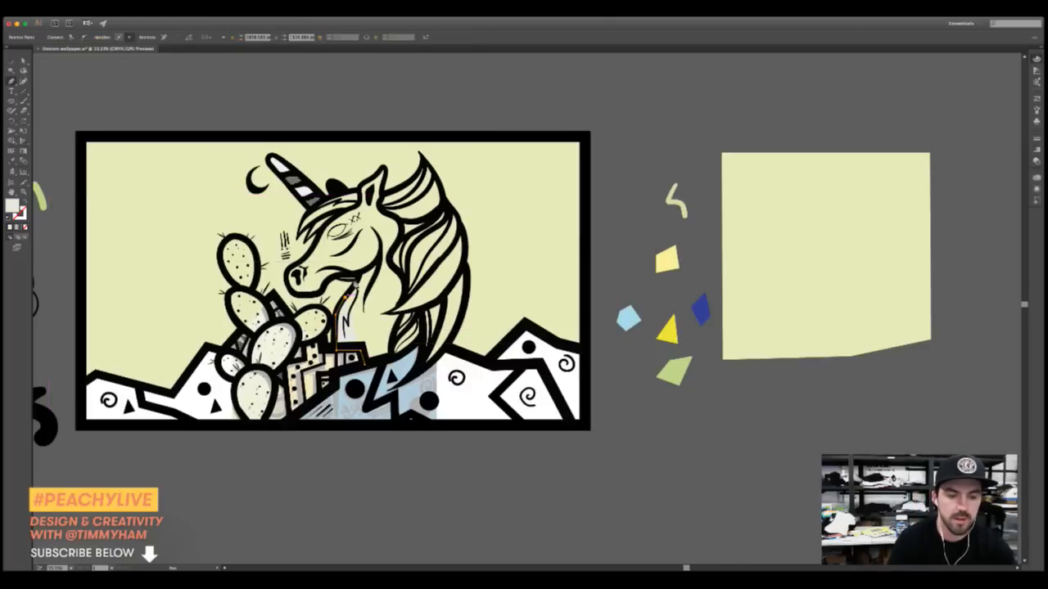
{"action": "left_click_drag", "start_coordinate": [355, 282], "coordinate": [323, 290]}
{"action": "left_click", "coordinate": [305, 293]}
{"action": "left_click", "coordinate": [290, 280]}
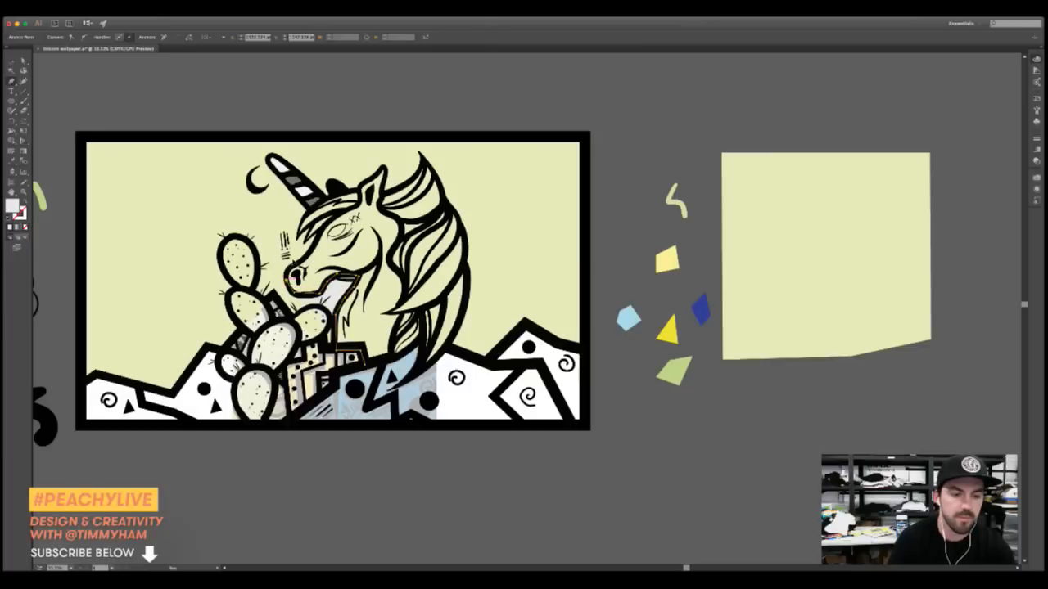
{"action": "left_click", "coordinate": [307, 241]}
{"action": "left_click", "coordinate": [328, 222]}
{"action": "left_click", "coordinate": [350, 211]}
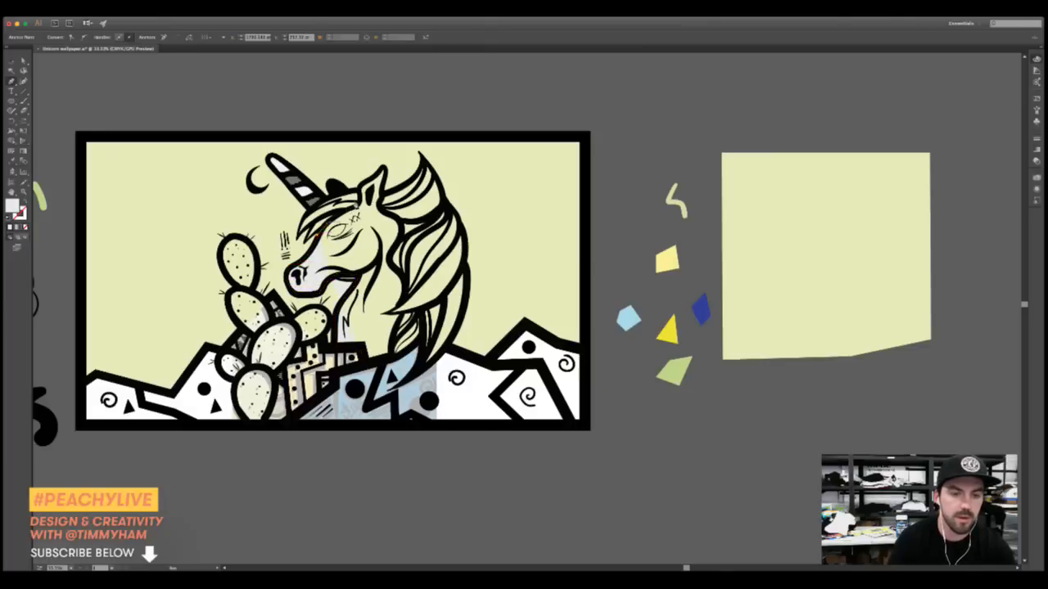
{"action": "left_click", "coordinate": [364, 199]}
{"action": "left_click", "coordinate": [377, 188]}
{"action": "left_click", "coordinate": [382, 168]}
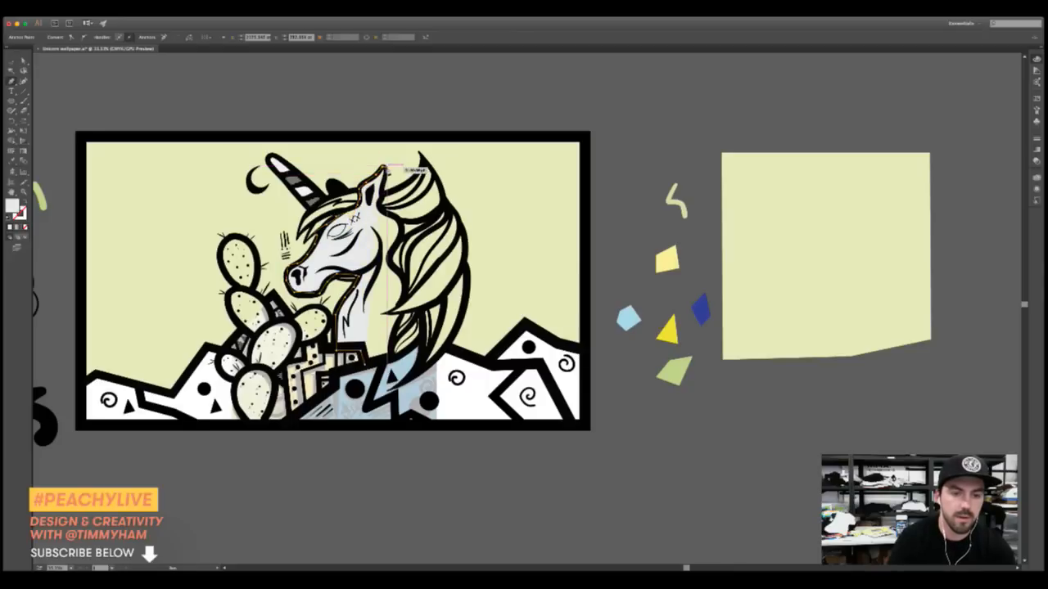
Continue the light grey shape down the ear and along the mane's inner edge, completing the fill at the neck base
{"action": "left_click", "coordinate": [380, 201]}
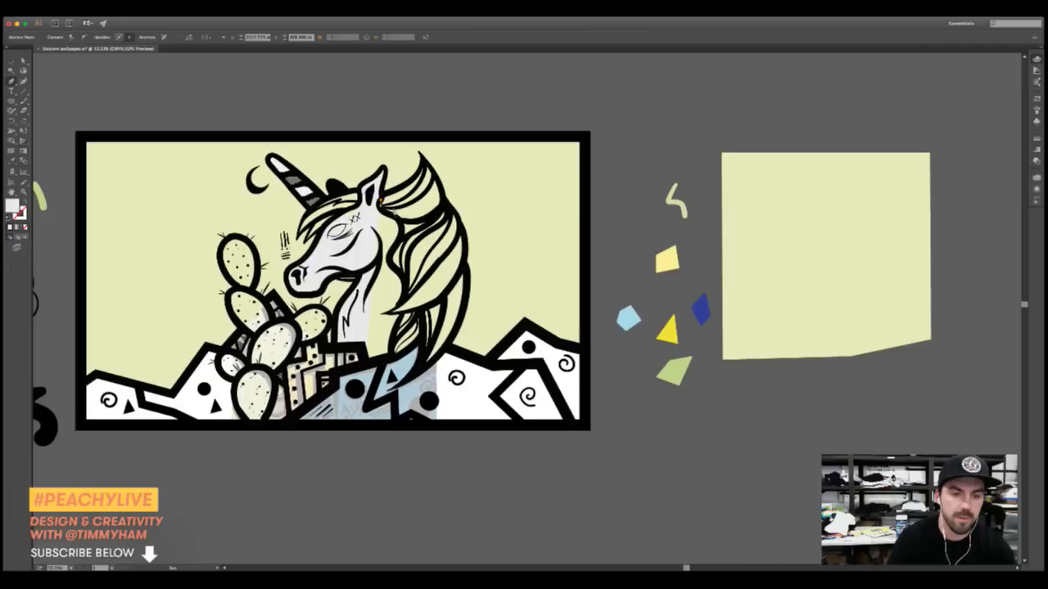
{"action": "left_click", "coordinate": [392, 262]}
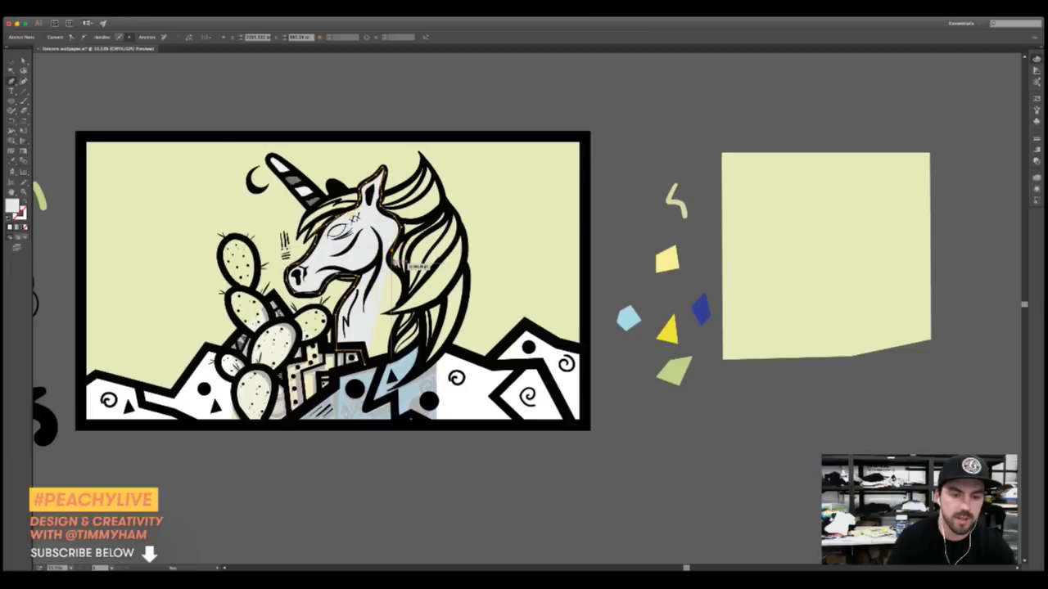
{"action": "left_click", "coordinate": [397, 308]}
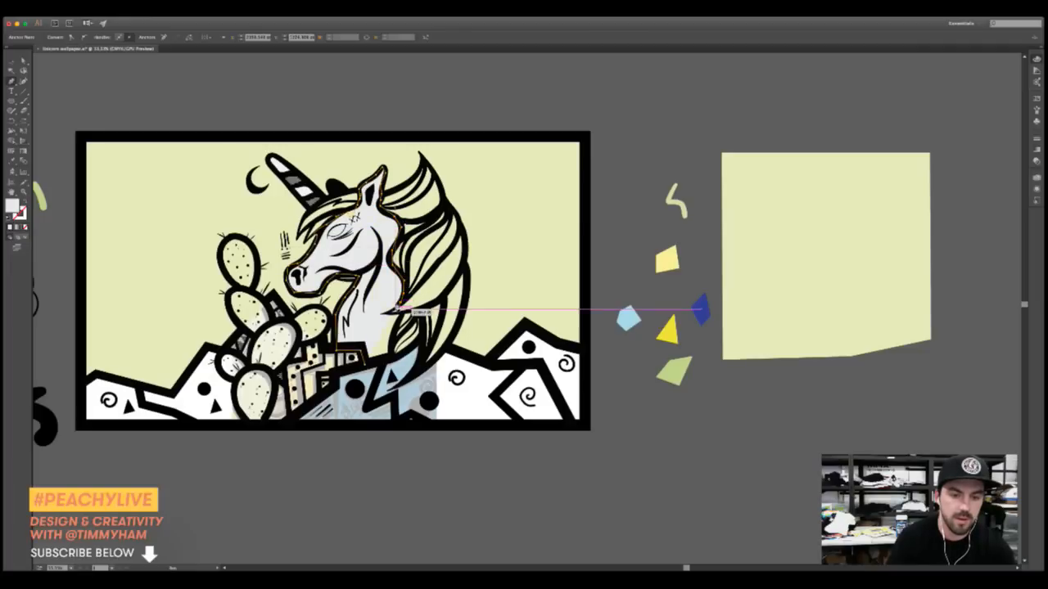
{"action": "left_click", "coordinate": [391, 313]}
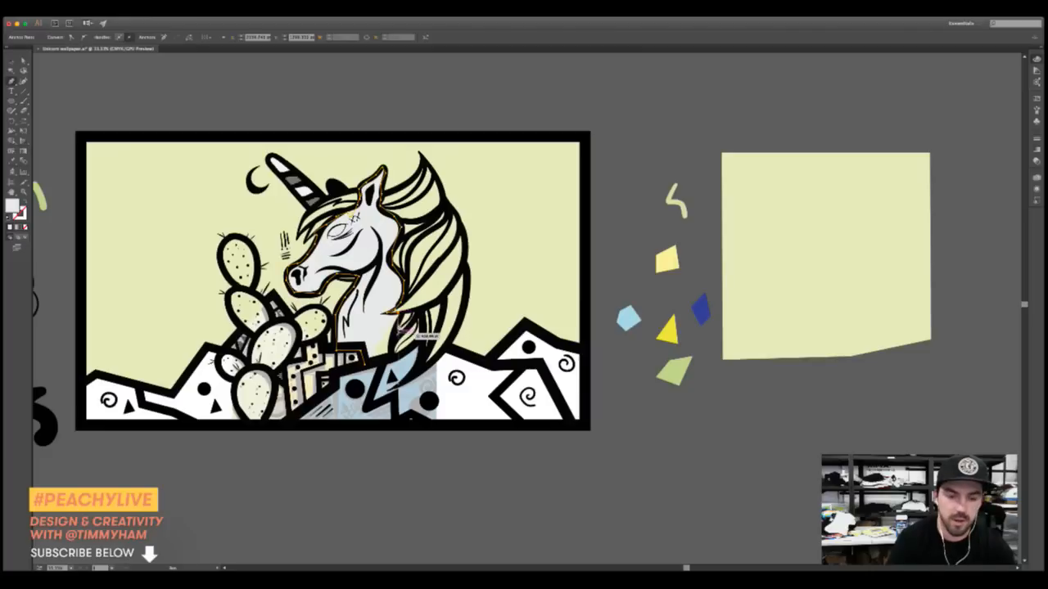
{"action": "left_click", "coordinate": [391, 354]}
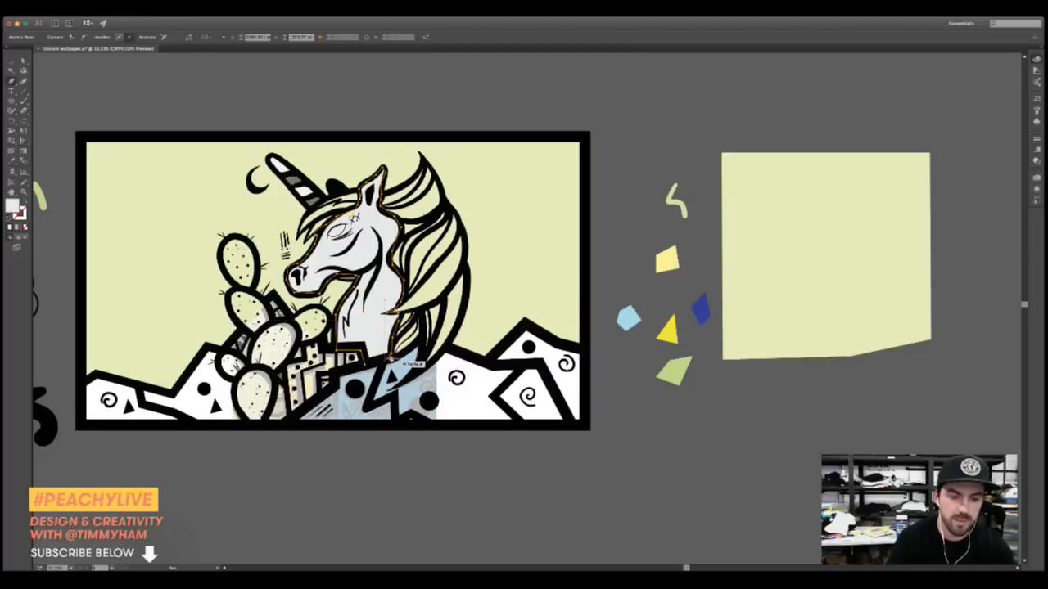
{"action": "key", "text": "v"}
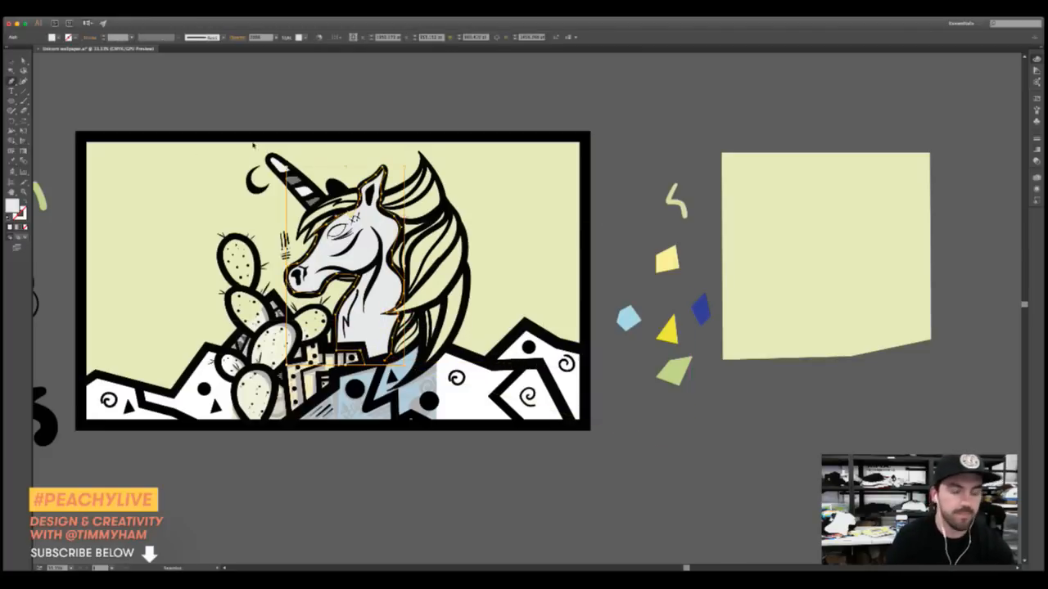
Reshape the light grey fill's curve between the ear and forelock so that its edge follows the black linework
{"action": "key", "text": "super+equal"}
{"action": "key", "text": "super+equal"}
{"action": "key", "text": "super+equal"}
{"action": "left_click_drag", "start_coordinate": [230, 90], "coordinate": [580, 277]}
{"action": "left_click", "coordinate": [23, 61]}
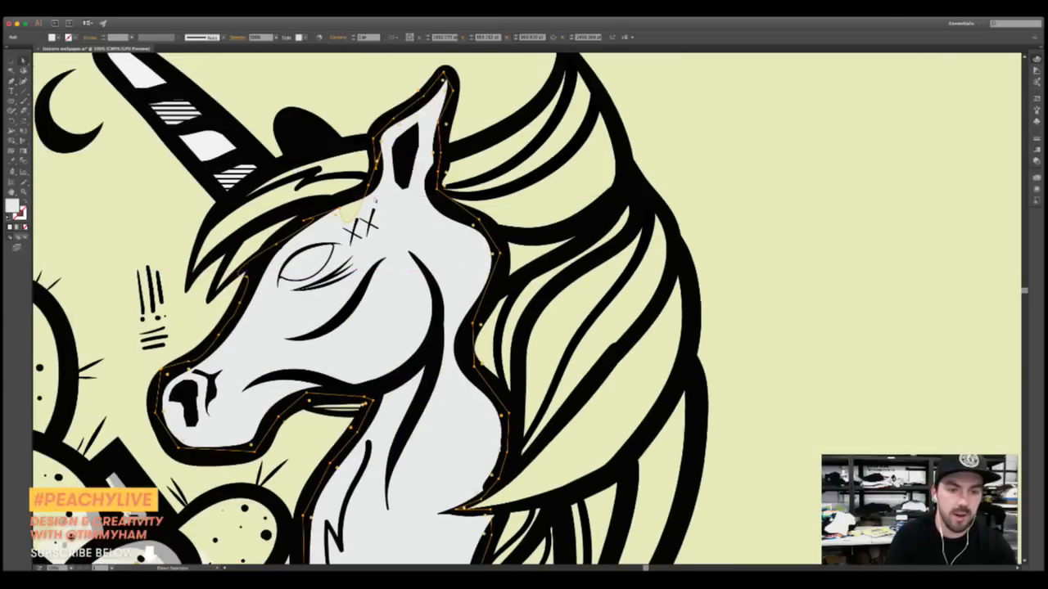
{"action": "left_click", "coordinate": [370, 185]}
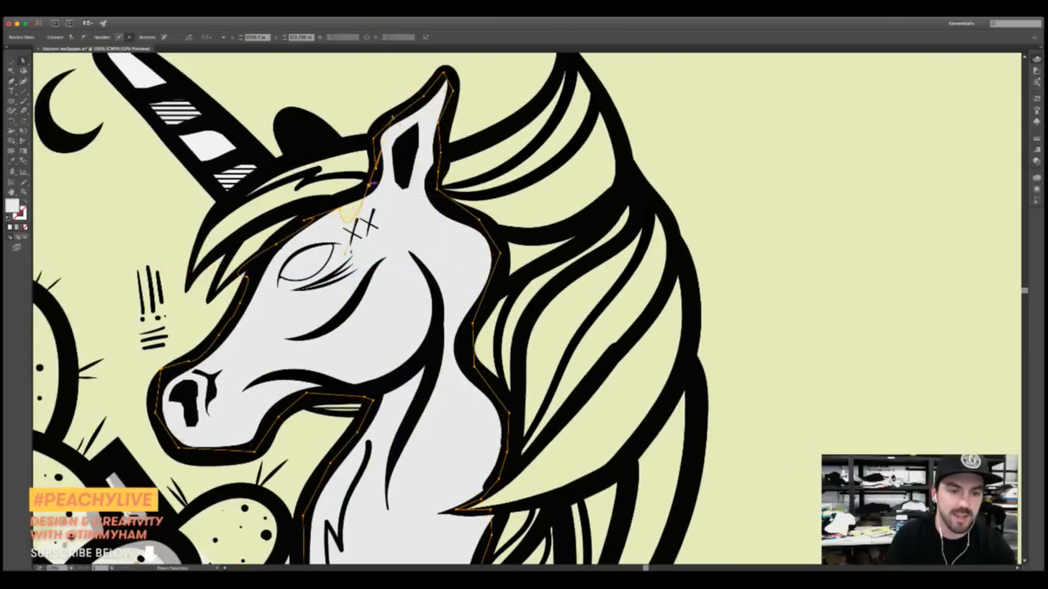
{"action": "left_click_drag", "start_coordinate": [347, 250], "coordinate": [339, 207]}
{"action": "left_click_drag", "start_coordinate": [427, 137], "coordinate": [377, 171]}
{"action": "key", "text": "super+minus"}
{"action": "key", "text": "super+minus"}
{"action": "key", "text": "super+minus"}
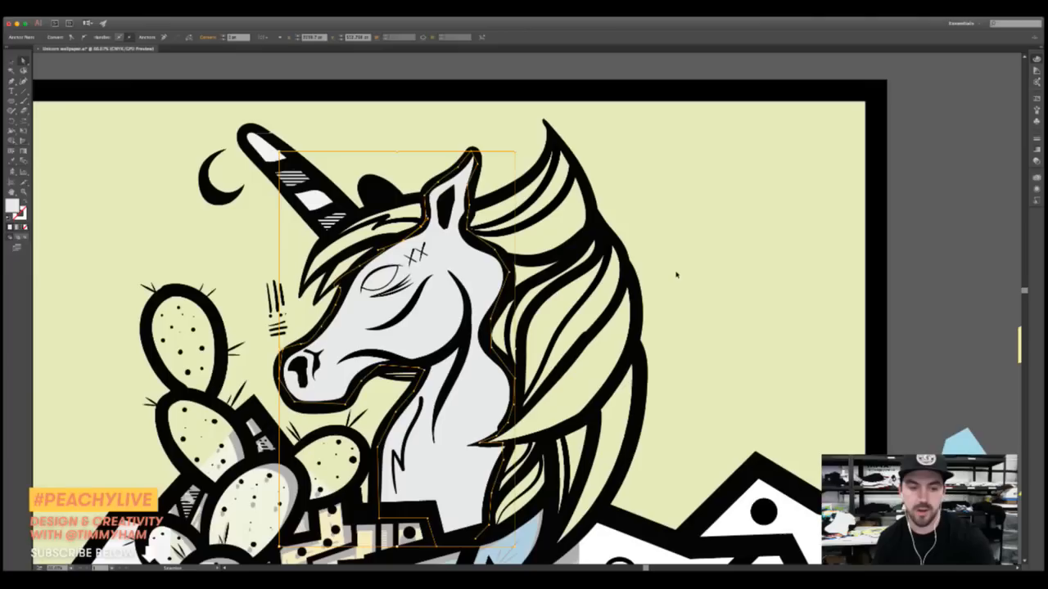
{"action": "left_click", "coordinate": [612, 193]}
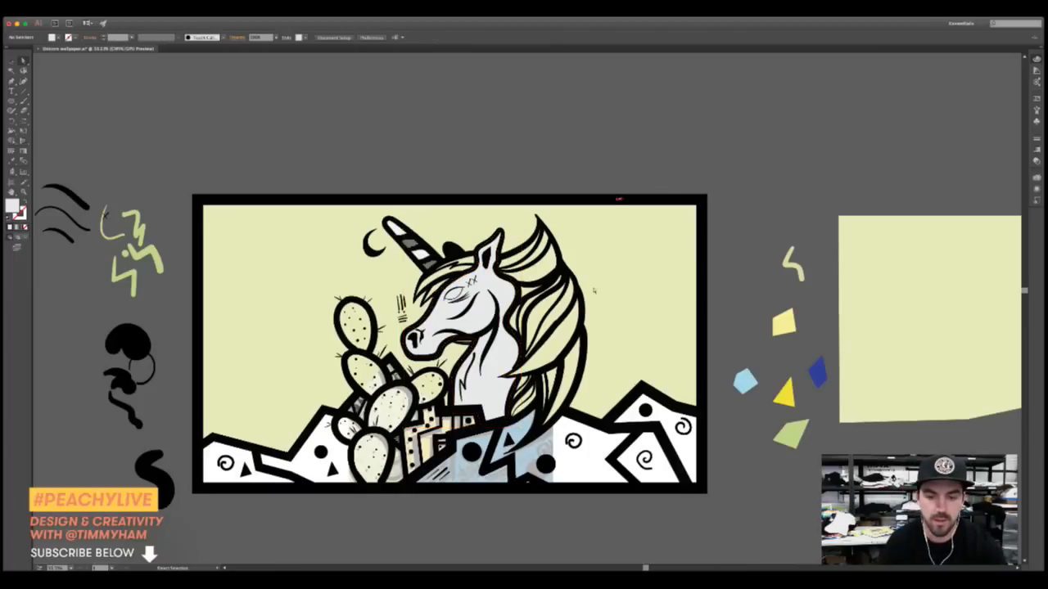
Fill the mountains below and behind the unicorn with the dark blue swatch colour, tracing their ridge and the frame edge
{"action": "scroll", "coordinate": [608, 343], "scroll_direction": "down", "scroll_amount": 2}
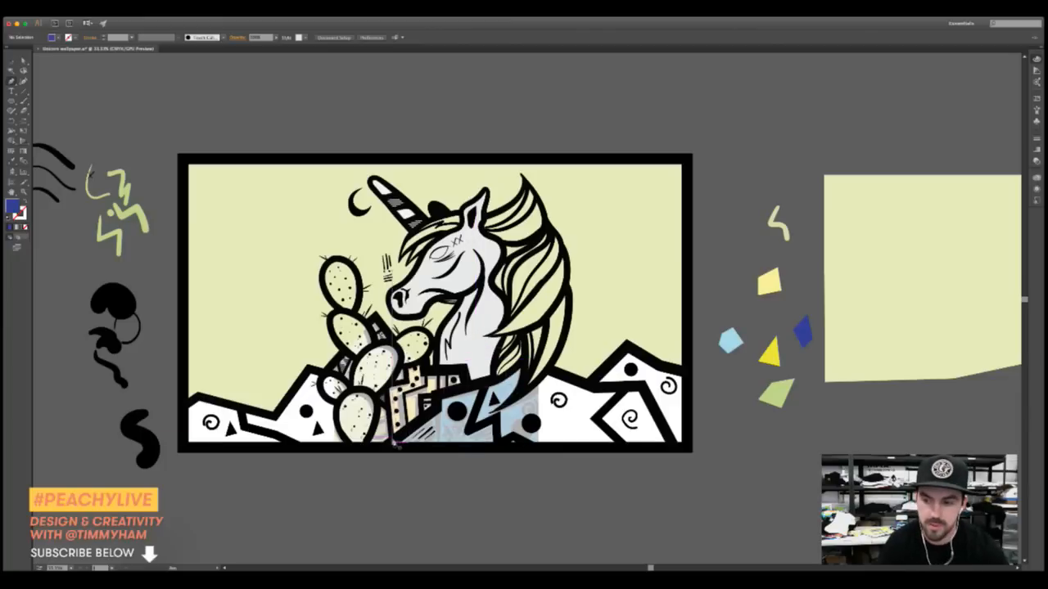
{"action": "left_click", "coordinate": [395, 441]}
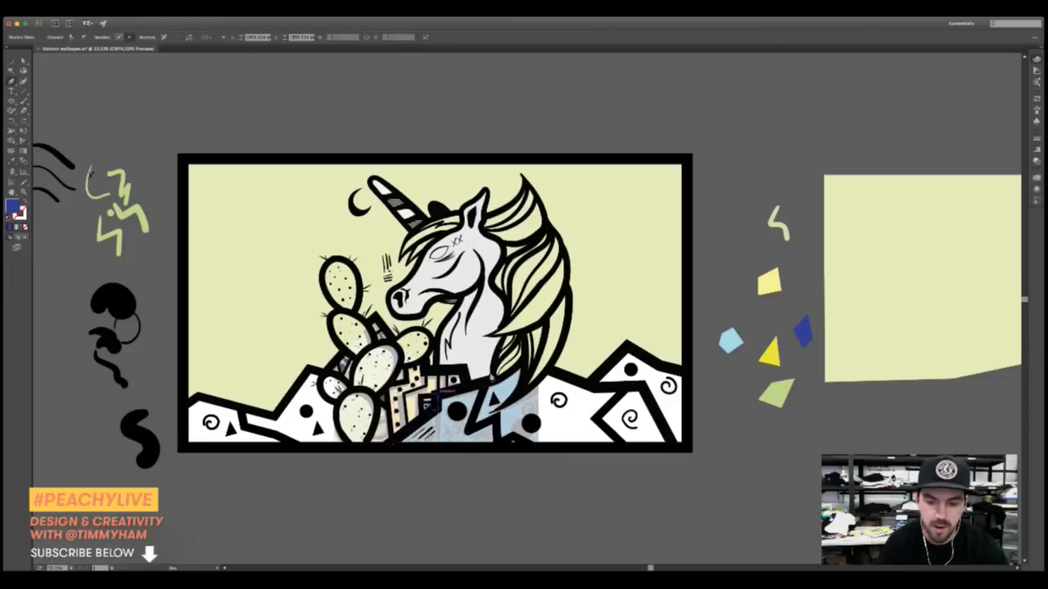
{"action": "left_click", "coordinate": [494, 378]}
{"action": "left_click", "coordinate": [520, 364]}
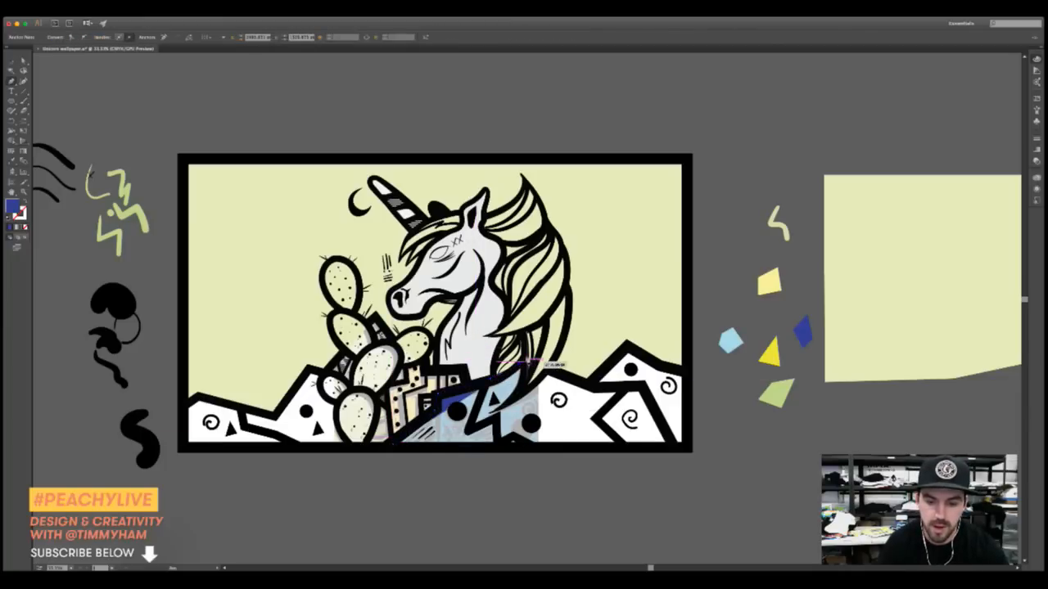
{"action": "left_click", "coordinate": [554, 373]}
{"action": "left_click", "coordinate": [590, 383]}
{"action": "left_click", "coordinate": [630, 346]}
{"action": "left_click", "coordinate": [692, 371]}
{"action": "left_click", "coordinate": [702, 449]}
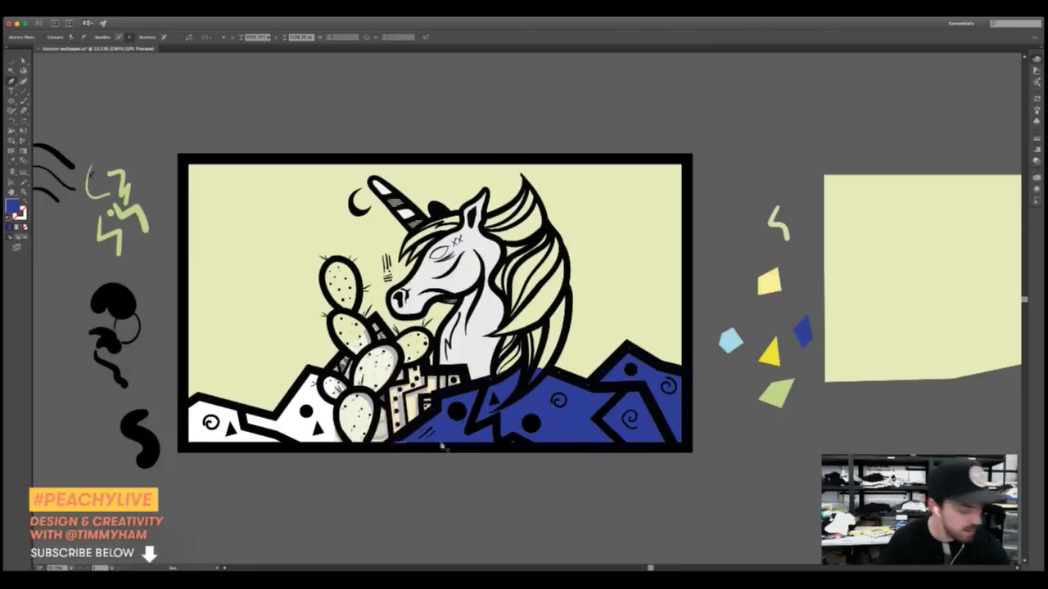
{"action": "left_click", "coordinate": [673, 489], "text": "super"}
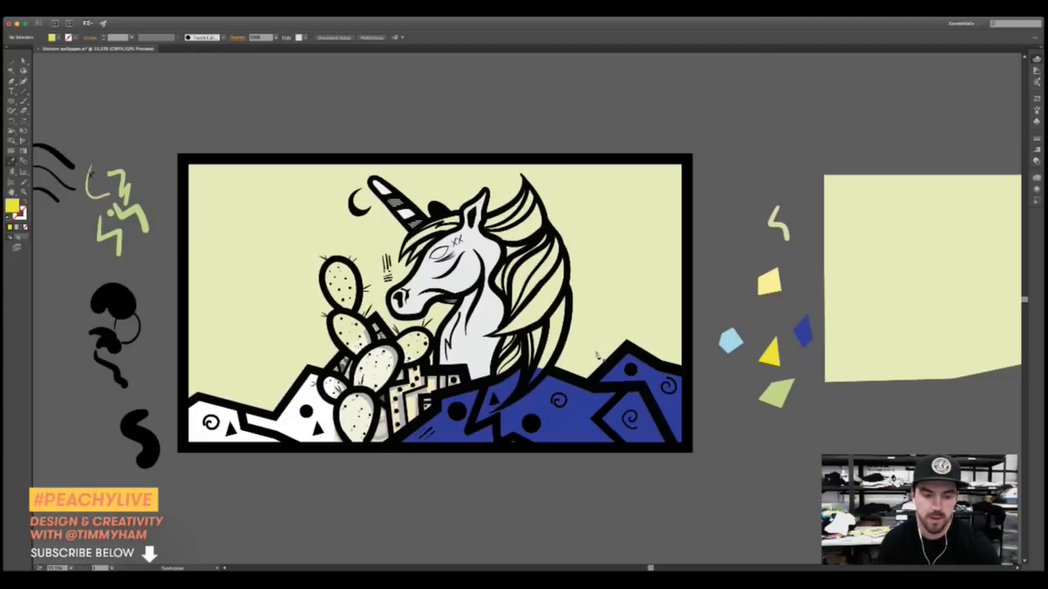
Using the bright yellow swatch colour, trace the cactus-side mountains from the frame's lower corner along the ridge to the peak
{"action": "left_click", "coordinate": [183, 444]}
{"action": "left_click", "coordinate": [181, 410]}
{"action": "left_click", "coordinate": [198, 396]}
{"action": "left_click", "coordinate": [278, 412]}
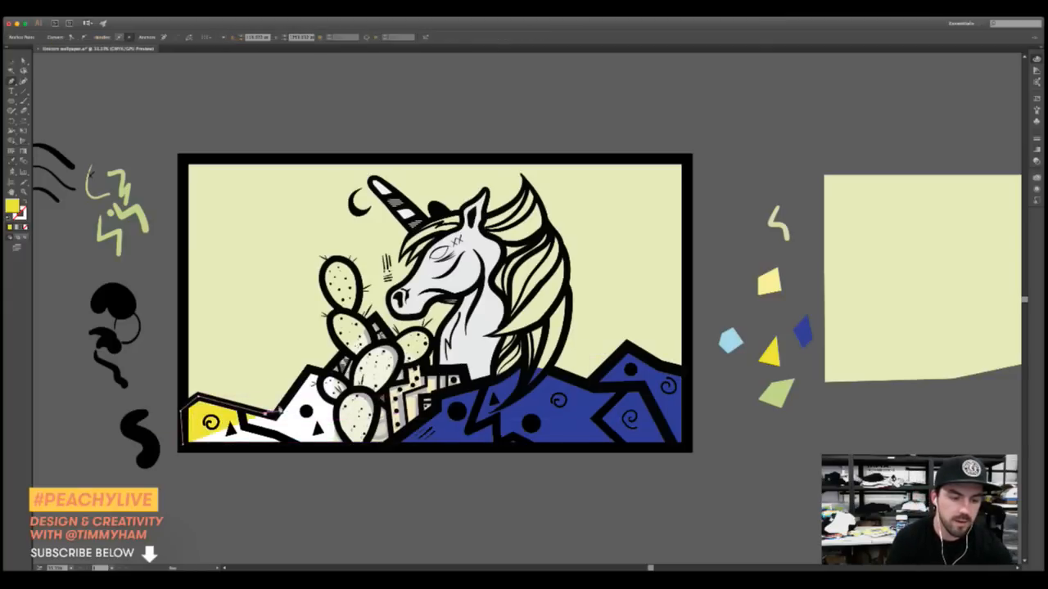
{"action": "left_click", "coordinate": [308, 368]}
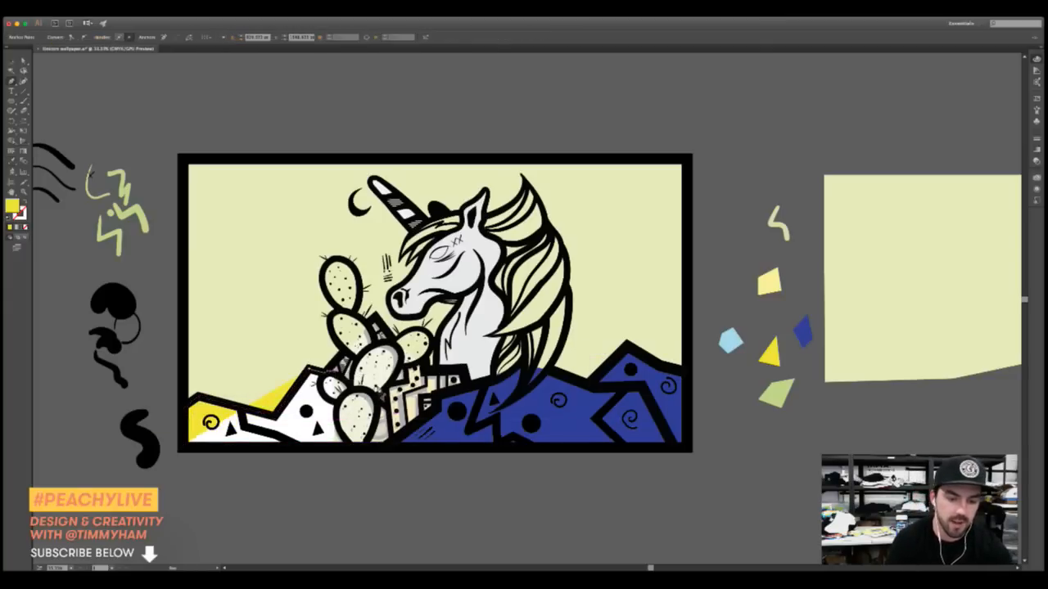
Extend the yellow shape behind the cactus and around the stepped patterned rocks down to the frame's lower edge, completing the fill
{"action": "left_click", "coordinate": [373, 406]}
{"action": "left_click", "coordinate": [387, 384]}
{"action": "left_click", "coordinate": [411, 379]}
{"action": "left_click", "coordinate": [408, 366]}
{"action": "left_click", "coordinate": [426, 363]}
{"action": "left_click", "coordinate": [429, 368]}
{"action": "left_click", "coordinate": [466, 366]}
{"action": "left_click", "coordinate": [469, 382]}
{"action": "left_click", "coordinate": [436, 397]}
{"action": "left_click", "coordinate": [434, 409]}
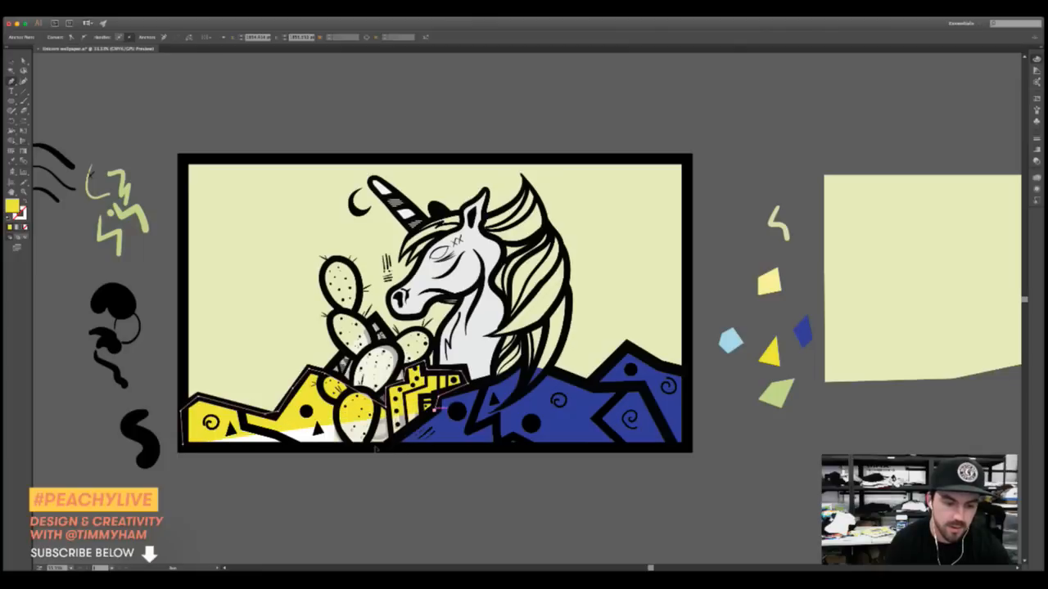
{"action": "left_click", "coordinate": [375, 449]}
{"action": "key", "text": "ctrl+shift+a"}
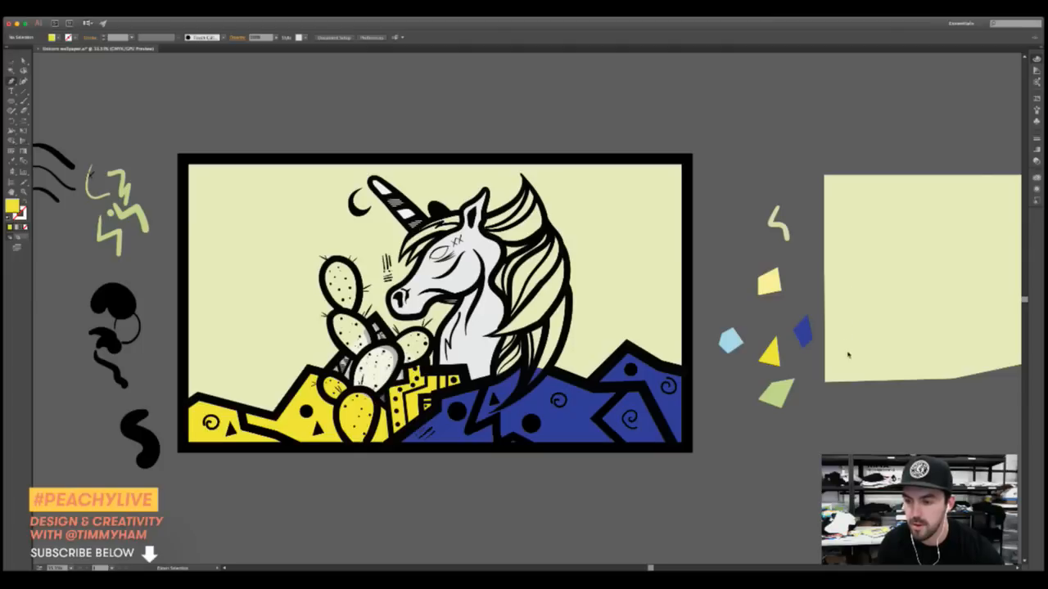
Using the light green swatch colour, trace the cactus outline from its base up the outer side to the topmost pad
{"action": "key", "text": "p"}
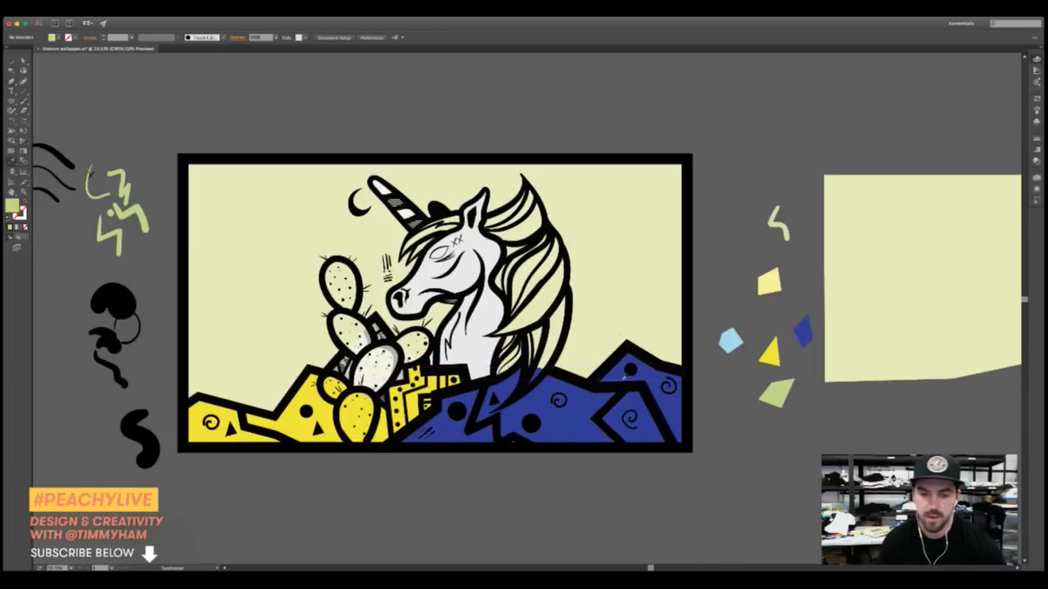
{"action": "left_click", "coordinate": [346, 440]}
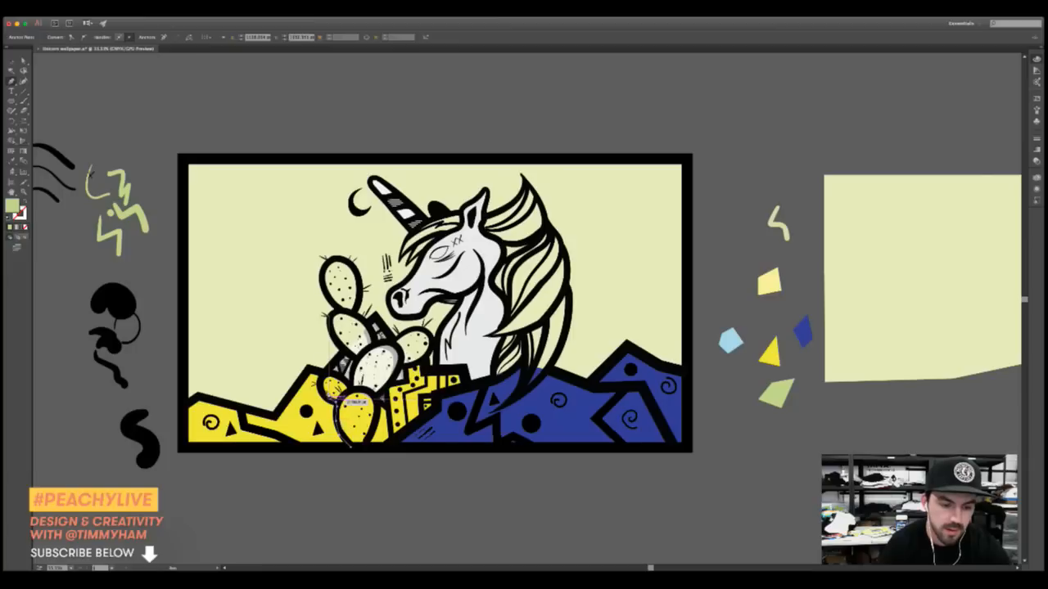
{"action": "left_click", "coordinate": [327, 389]}
{"action": "left_click", "coordinate": [351, 378]}
{"action": "left_click", "coordinate": [334, 338]}
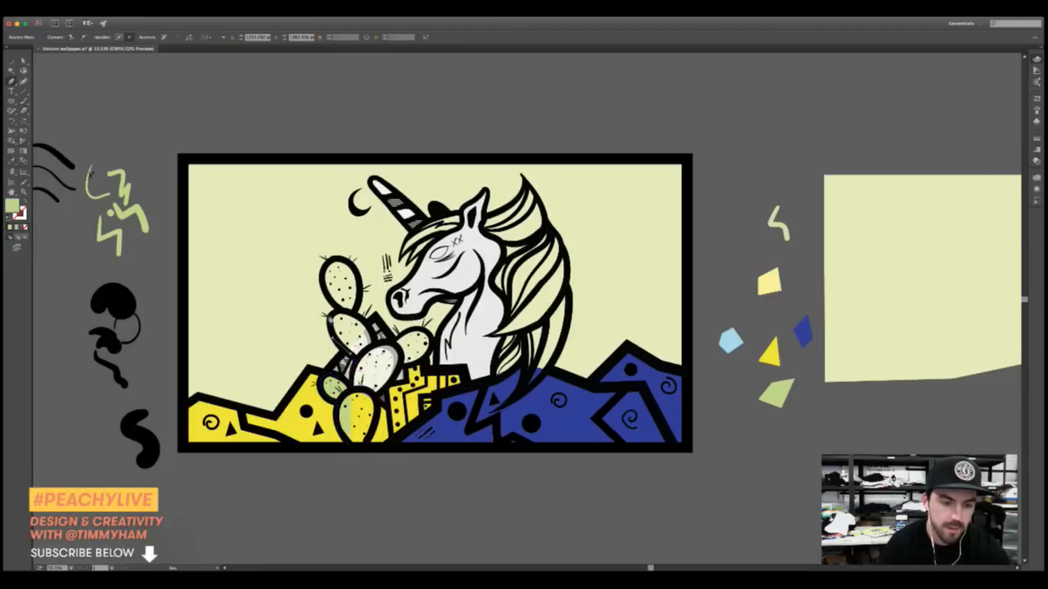
{"action": "left_click", "coordinate": [343, 309]}
{"action": "left_click", "coordinate": [337, 308]}
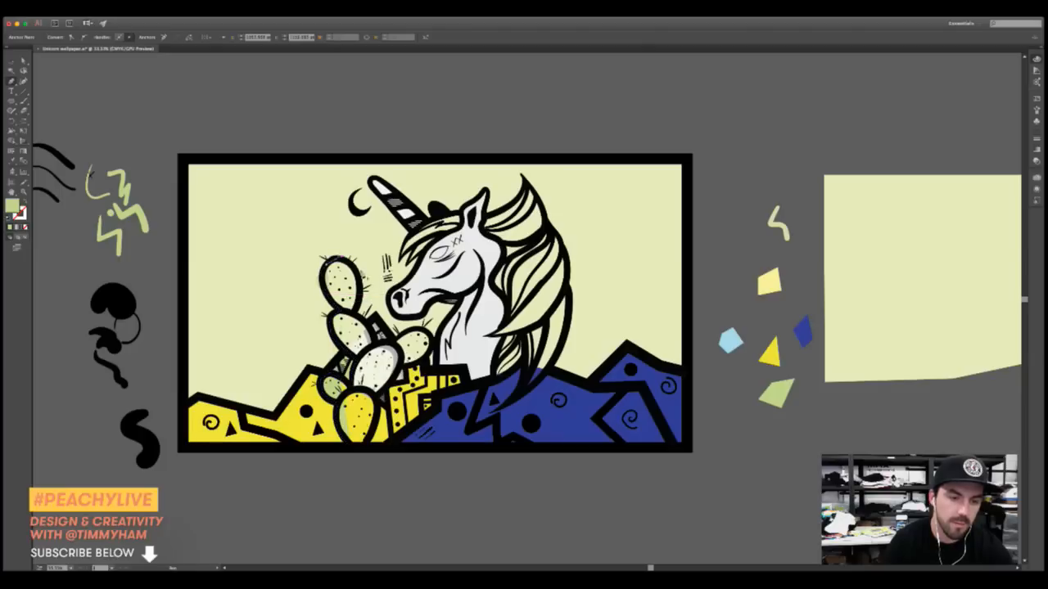
Continue the green shape over the top pad and down the unicorn-facing side of the cactus, closing the fill at its base
{"action": "left_click_drag", "start_coordinate": [358, 276], "coordinate": [359, 297]}
{"action": "left_click", "coordinate": [357, 313]}
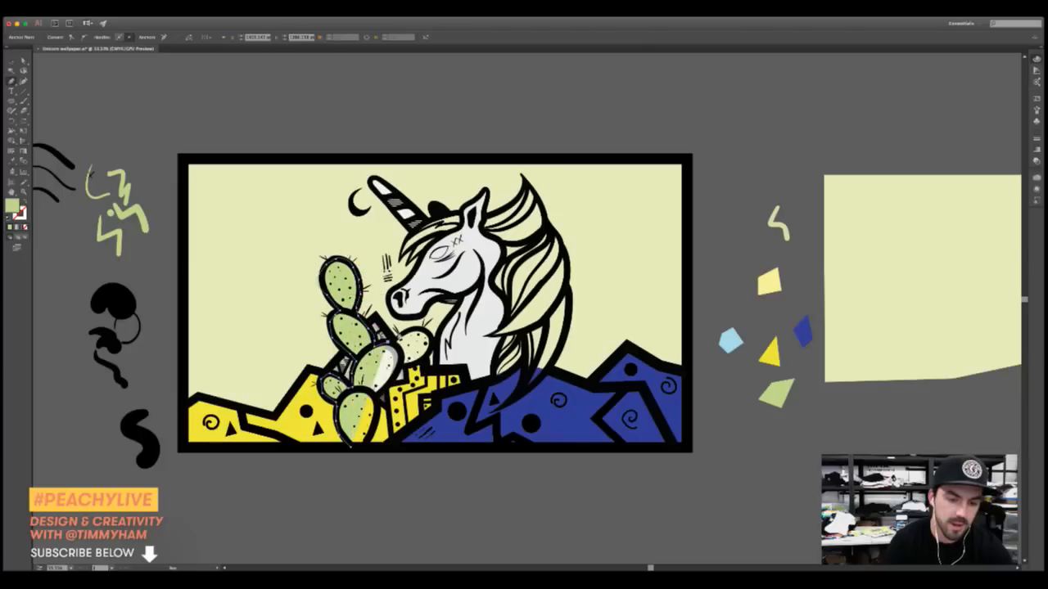
{"action": "left_click_drag", "start_coordinate": [411, 329], "coordinate": [376, 425]}
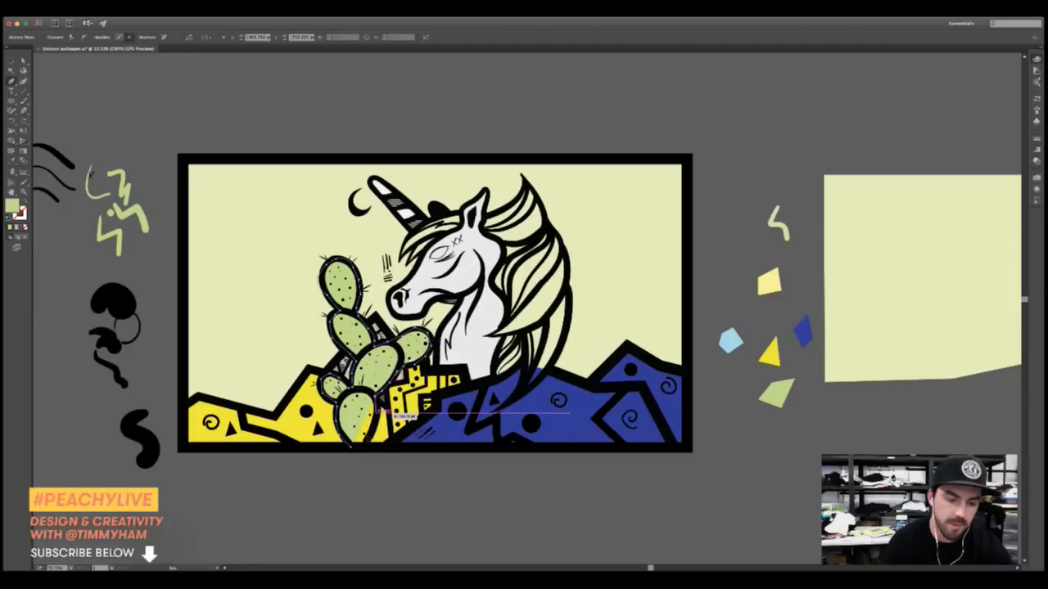
{"action": "left_click", "coordinate": [368, 444]}
{"action": "left_click", "coordinate": [350, 447]}
{"action": "left_click", "coordinate": [433, 492], "text": "super"}
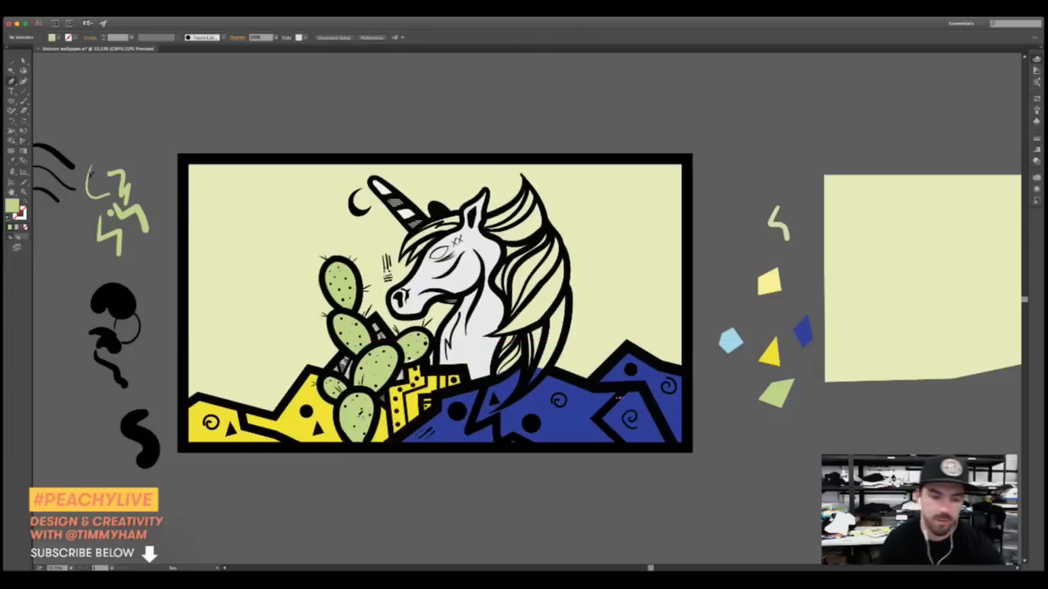
Fill the pointed patterned rocks behind the cactus with the mountains' bright yellow, tracing their peaks and closing the shape behind the pads
{"action": "key", "text": "v"}
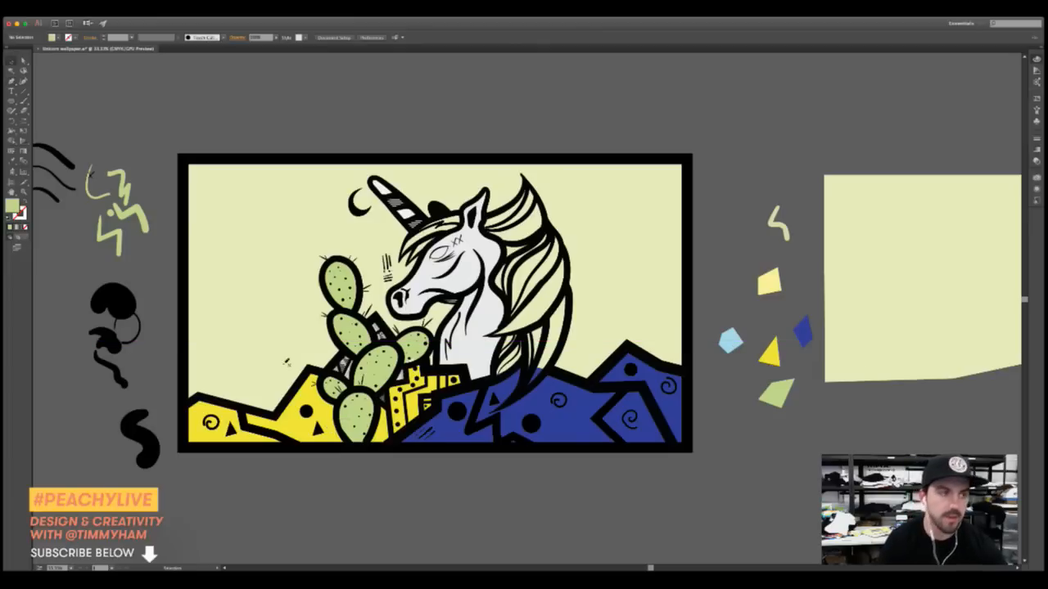
{"action": "left_click", "coordinate": [312, 396]}
{"action": "key", "text": "p"}
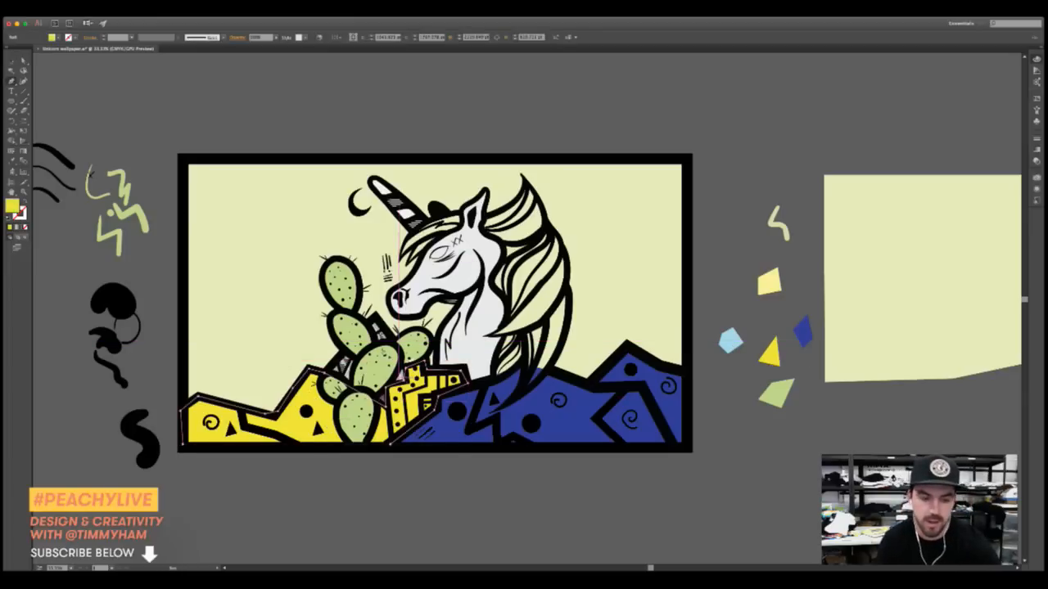
{"action": "left_click", "coordinate": [331, 366]}
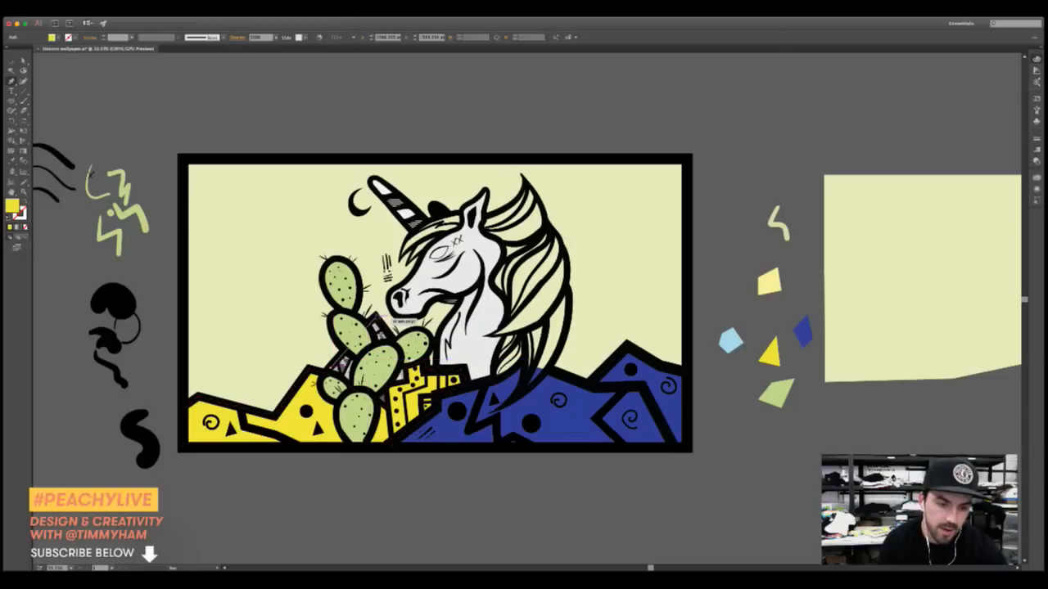
{"action": "left_click", "coordinate": [375, 315]}
{"action": "left_click", "coordinate": [400, 336]}
{"action": "left_click", "coordinate": [409, 366]}
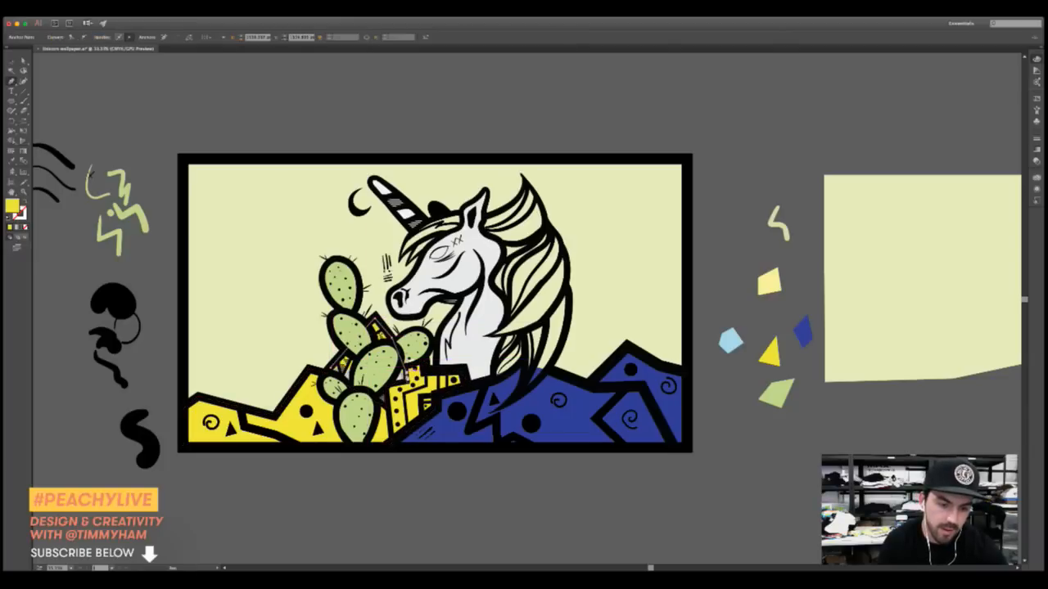
{"action": "left_click", "coordinate": [388, 404]}
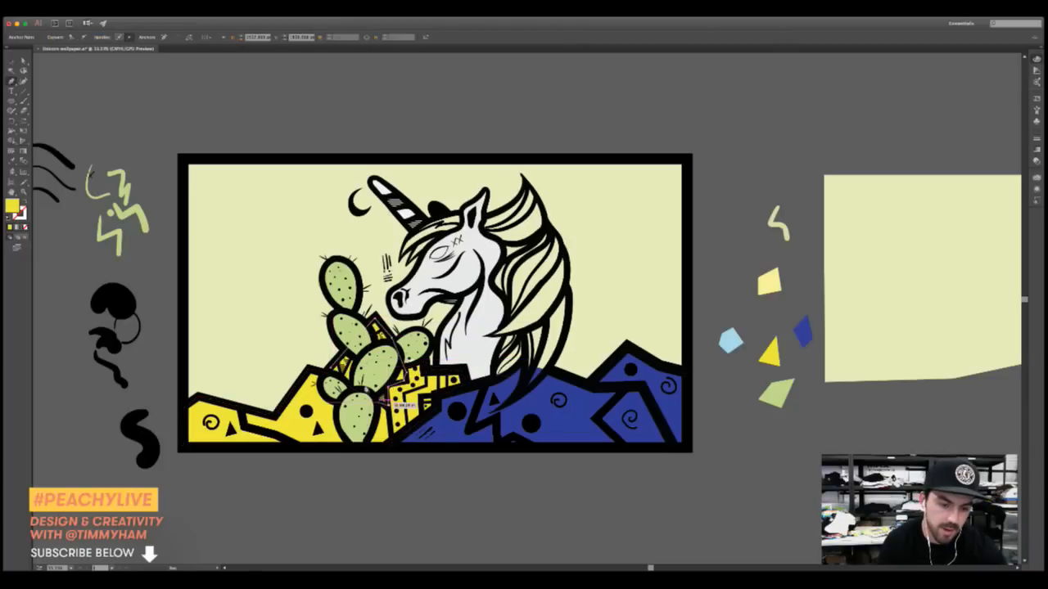
{"action": "left_click", "coordinate": [347, 377]}
{"action": "left_click", "coordinate": [565, 482], "text": "super"}
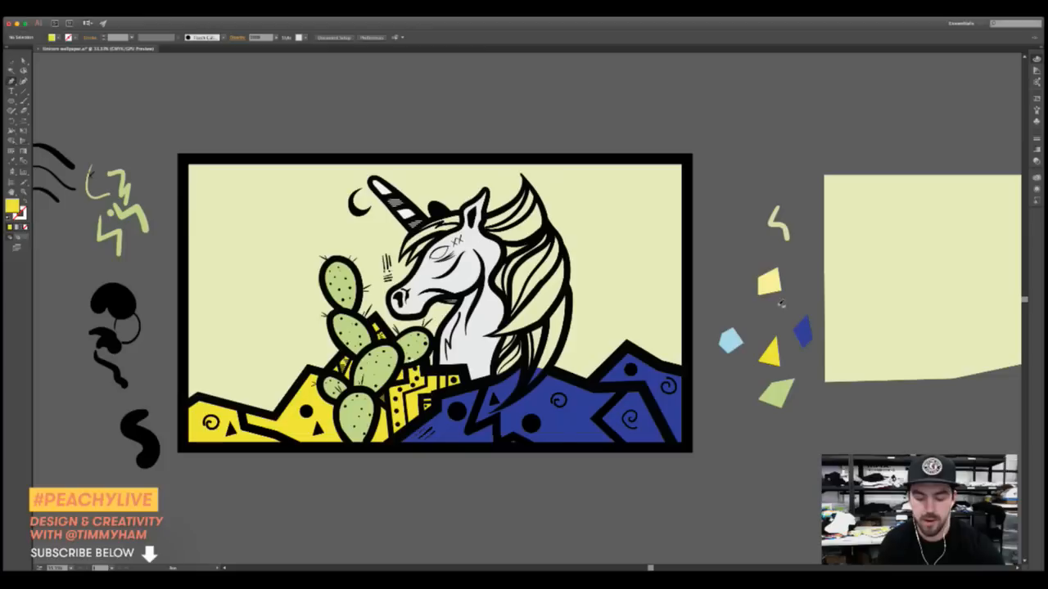
Fill the unicorn's forelock below the horn with the pale yellow swatch colour, tracing it from the tip to the ear
{"action": "key", "text": "i"}
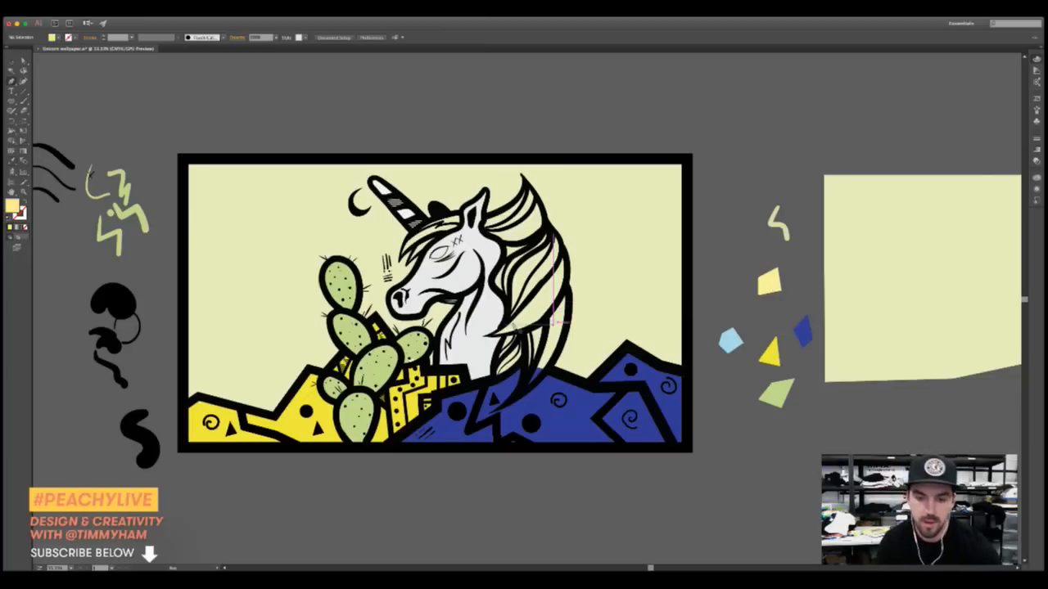
{"action": "key", "text": "super+equal"}
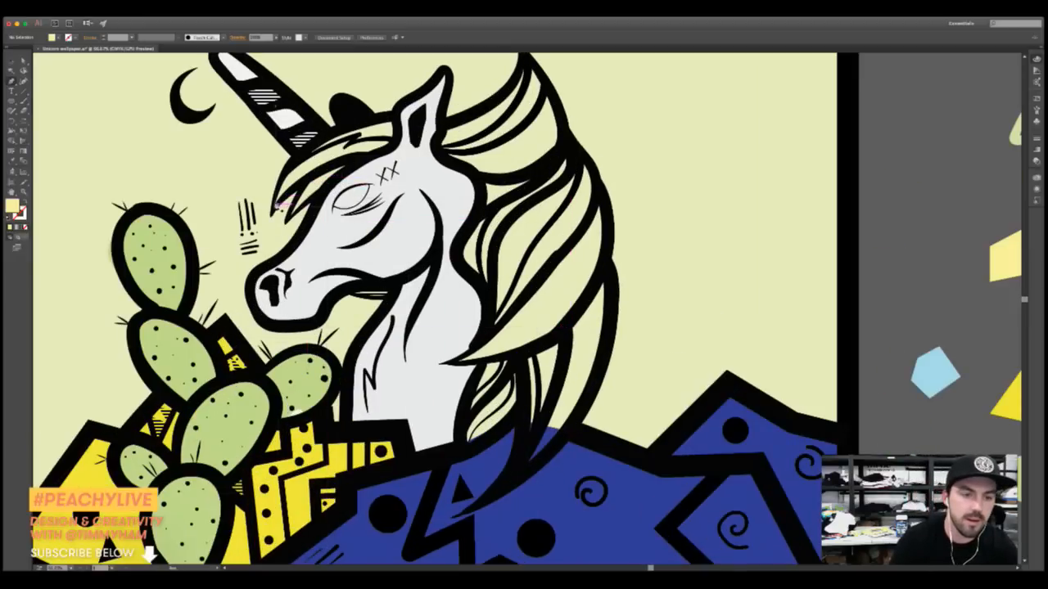
{"action": "left_click", "coordinate": [297, 160]}
{"action": "left_click", "coordinate": [328, 146]}
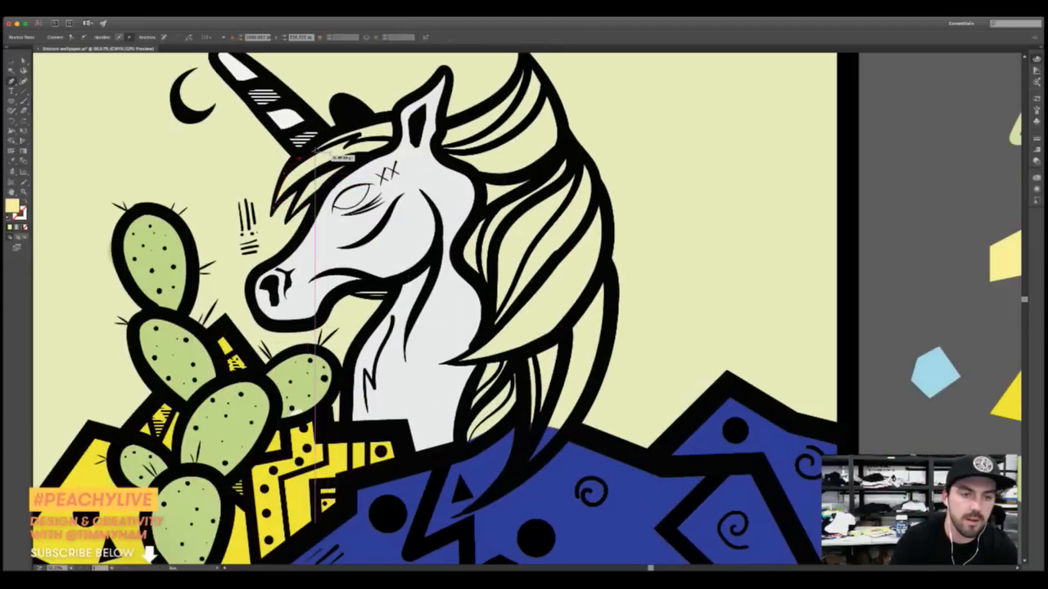
{"action": "left_click", "coordinate": [360, 137]}
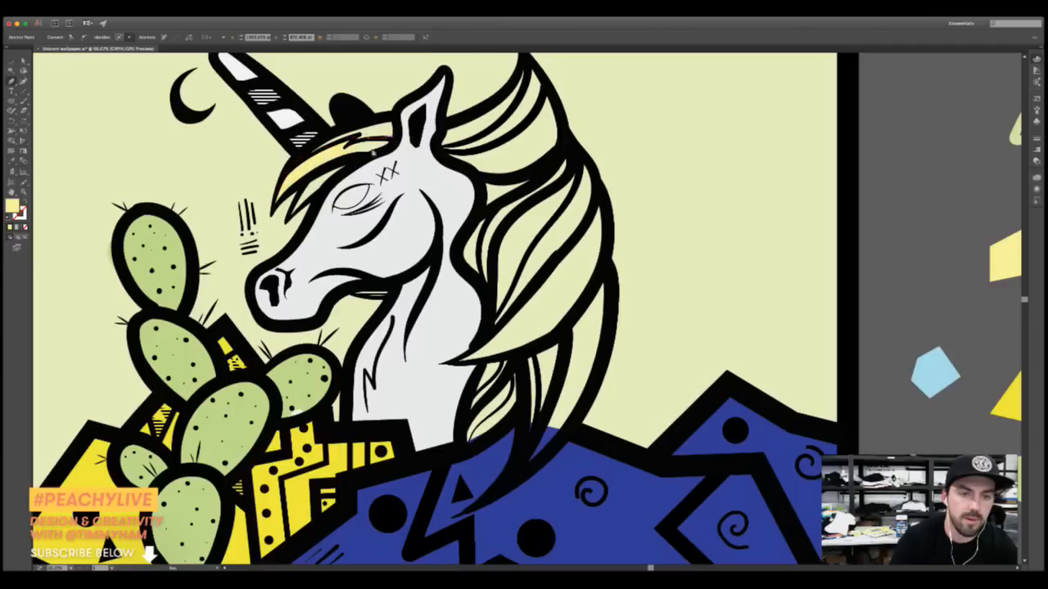
{"action": "left_click", "coordinate": [407, 156]}
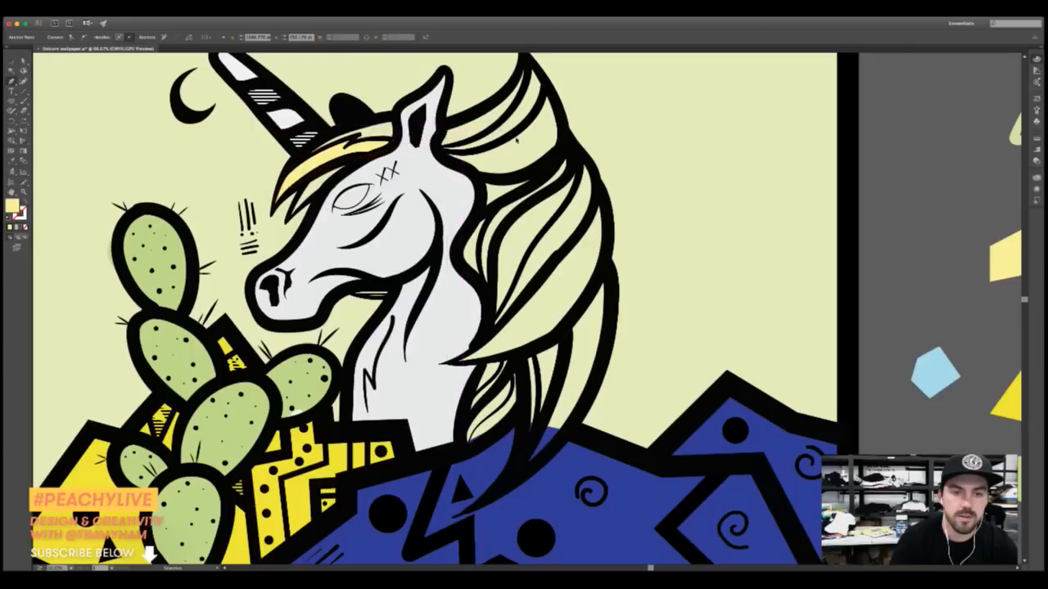
{"action": "key", "text": "super+shift+a"}
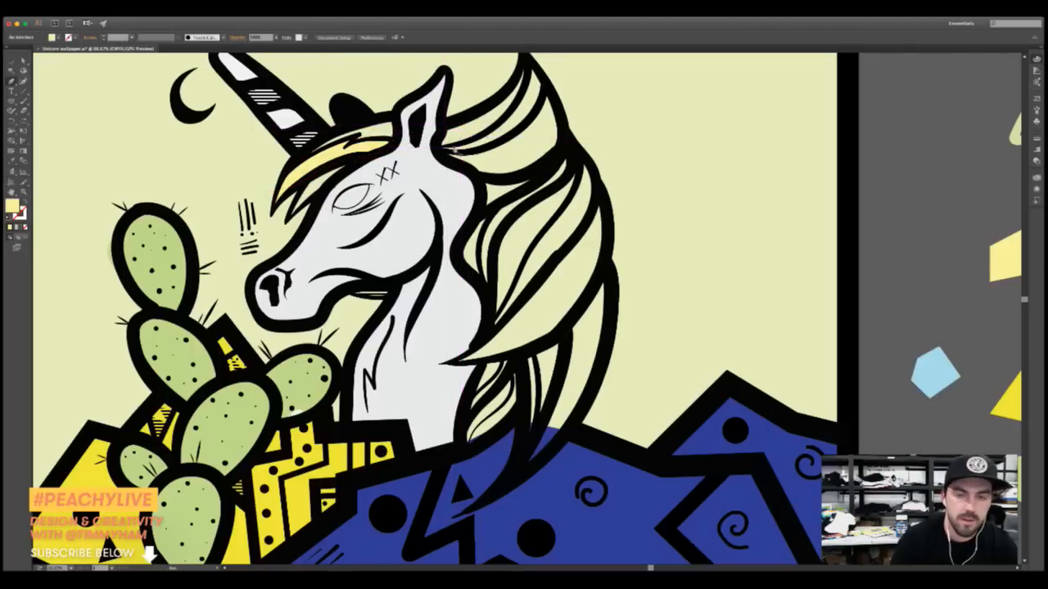
Fill the lower section of the upper mane tuft behind the ear with pale yellow, following its black outline
{"action": "left_click", "coordinate": [454, 145]}
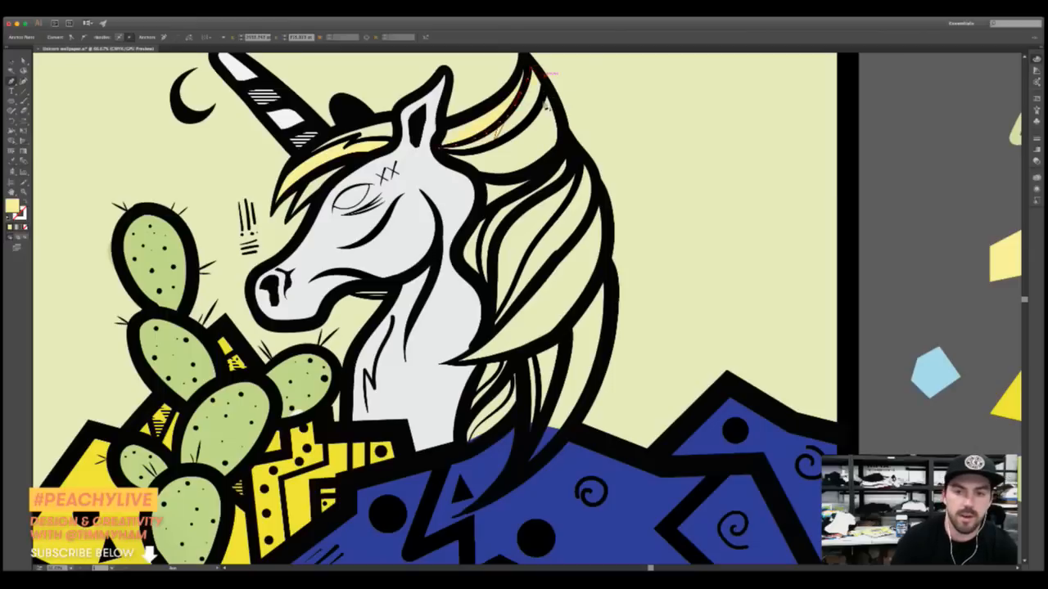
{"action": "left_click_drag", "start_coordinate": [550, 96], "coordinate": [553, 100]}
{"action": "key", "text": "v"}
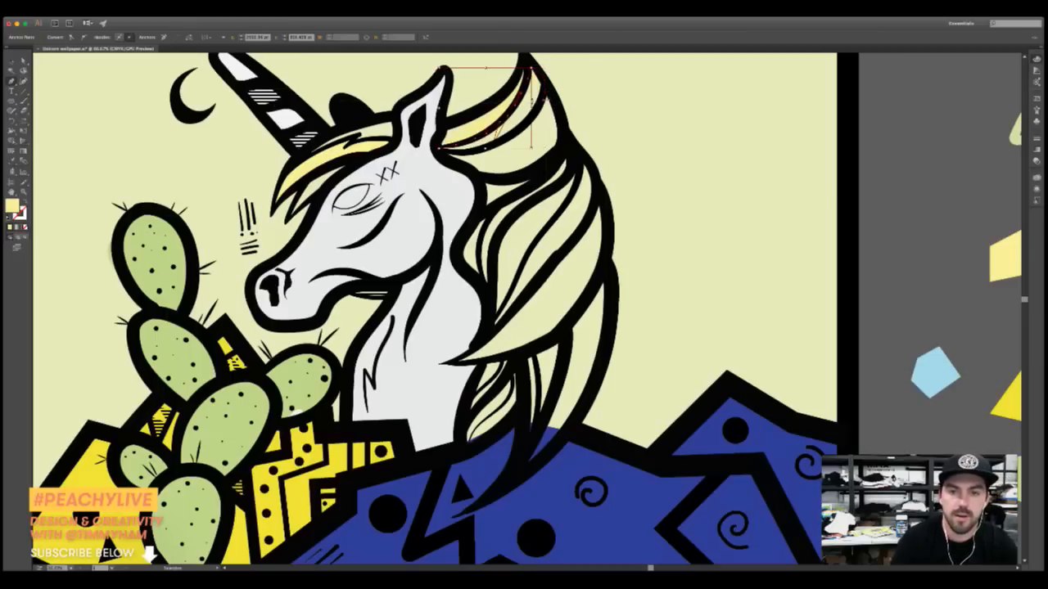
{"action": "left_click_drag", "start_coordinate": [528, 96], "coordinate": [555, 159]}
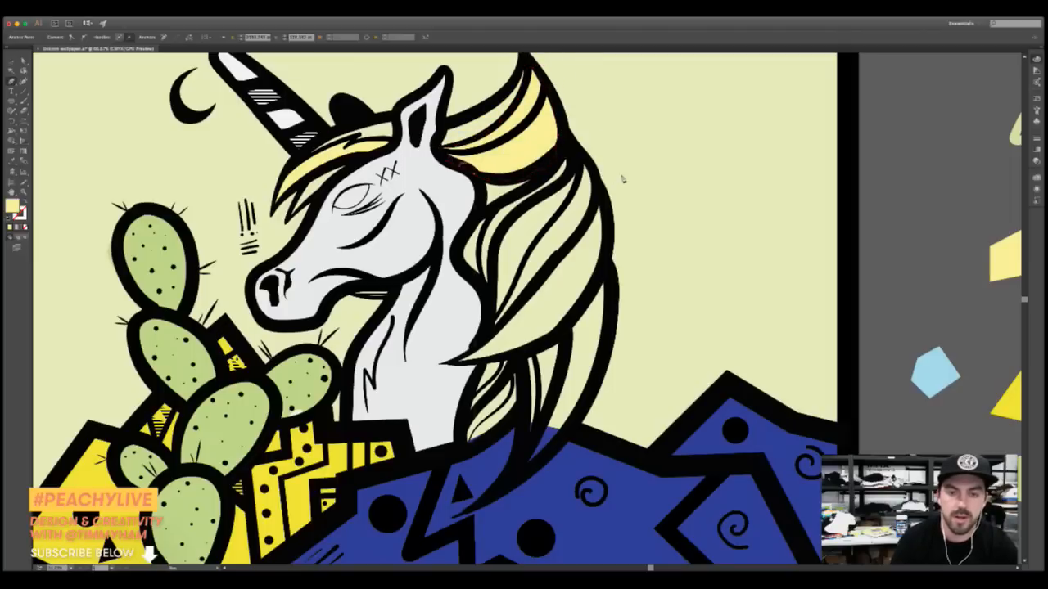
{"action": "left_click", "coordinate": [672, 191]}
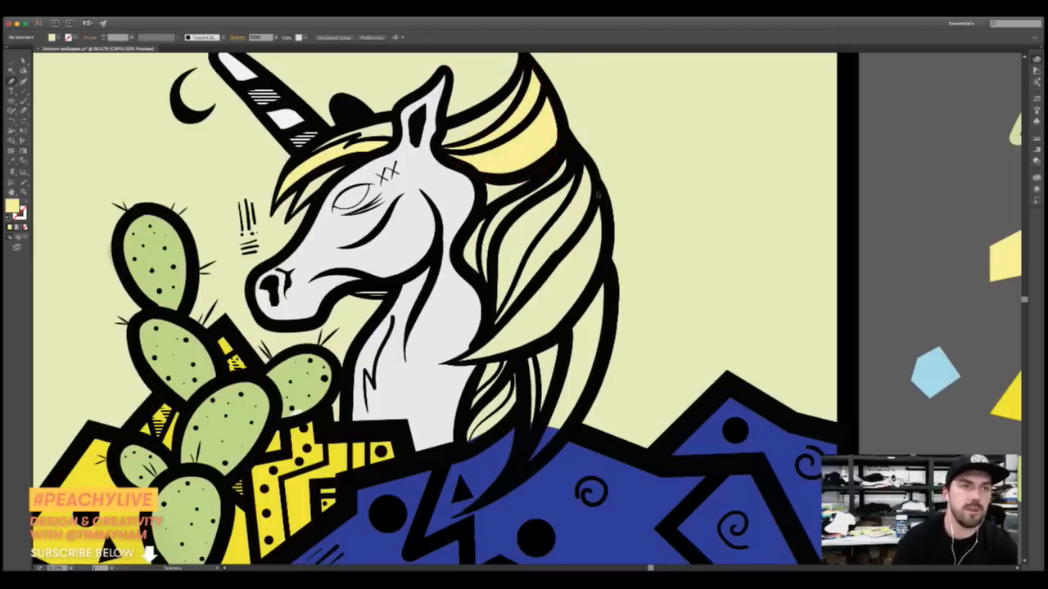
Fill the large outer mane lock that sweeps down to a point over the neck with pale yellow
{"action": "left_click", "coordinate": [486, 338]}
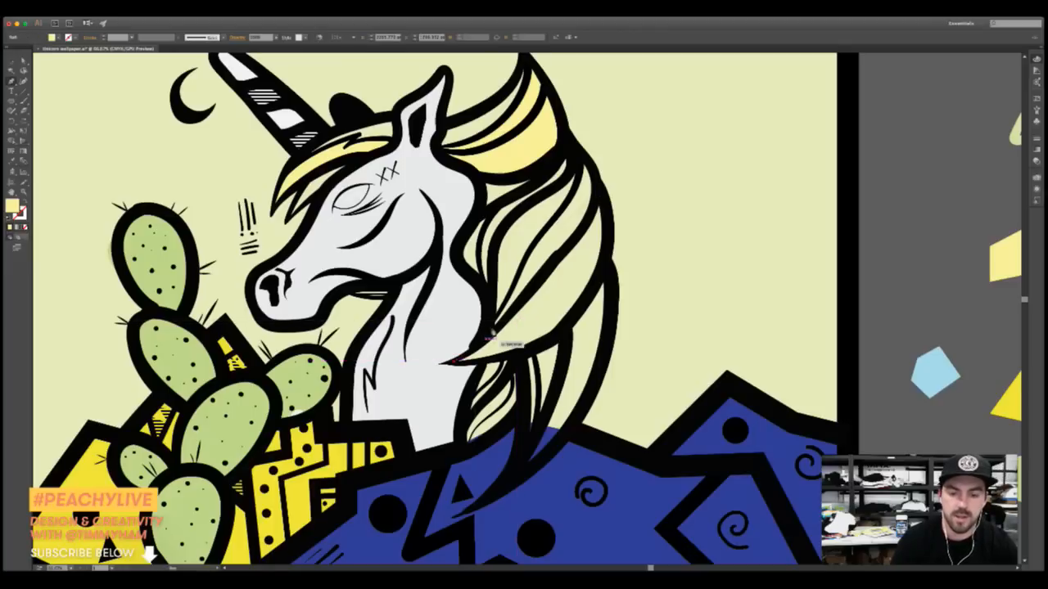
{"action": "left_click_drag", "start_coordinate": [563, 262], "coordinate": [569, 326]}
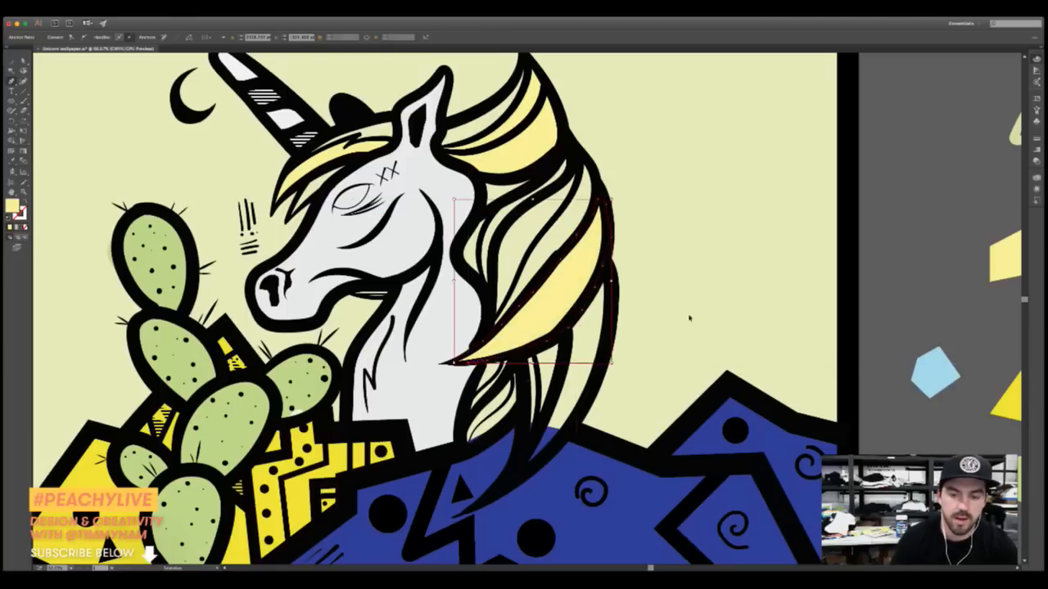
{"action": "left_click", "coordinate": [664, 309]}
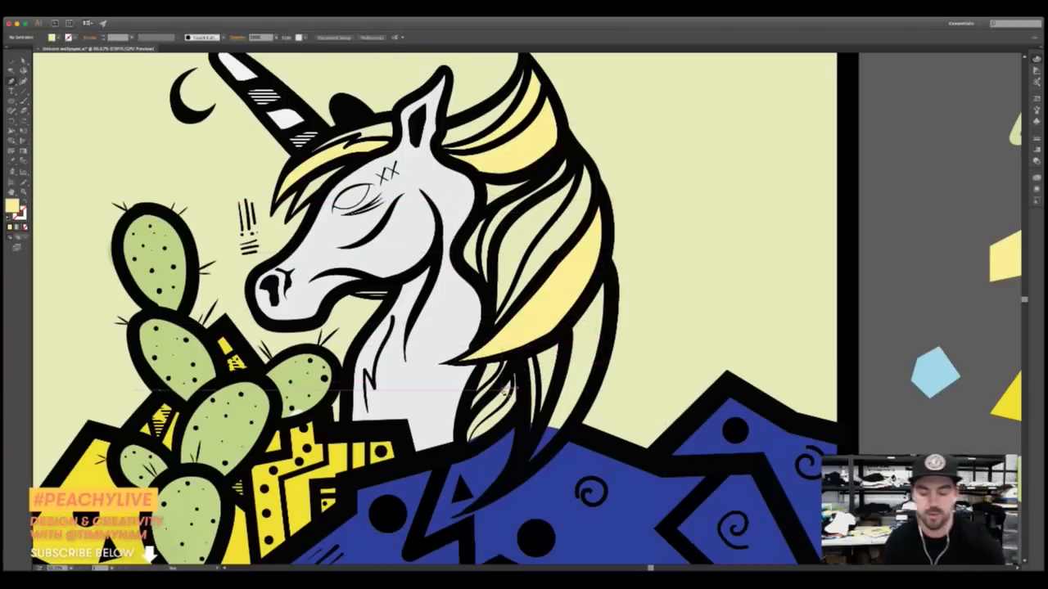
Using the light blue swatch colour, start tracing the middle mane strands from their lower point up along the back of the neck
{"action": "key", "text": "super+minus"}
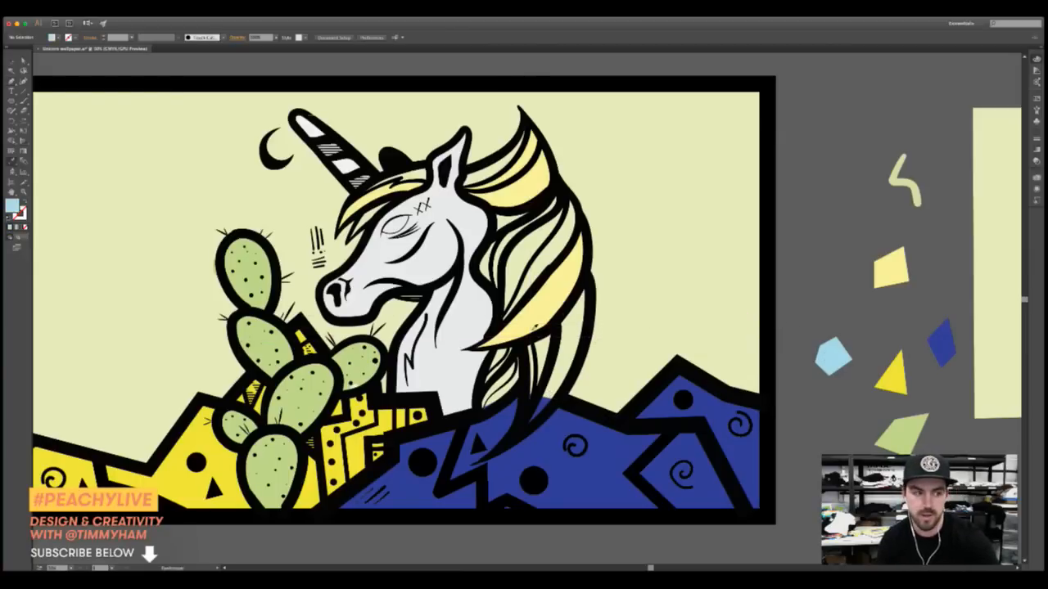
{"action": "key", "text": "super+equal"}
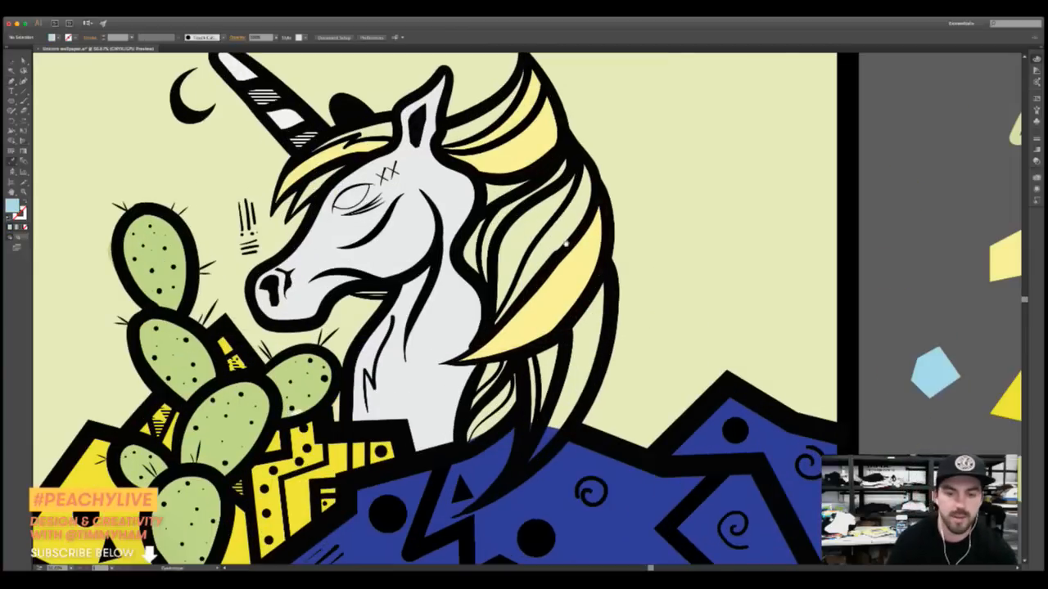
{"action": "scroll", "coordinate": [566, 244], "scroll_direction": "up", "scroll_amount": 3}
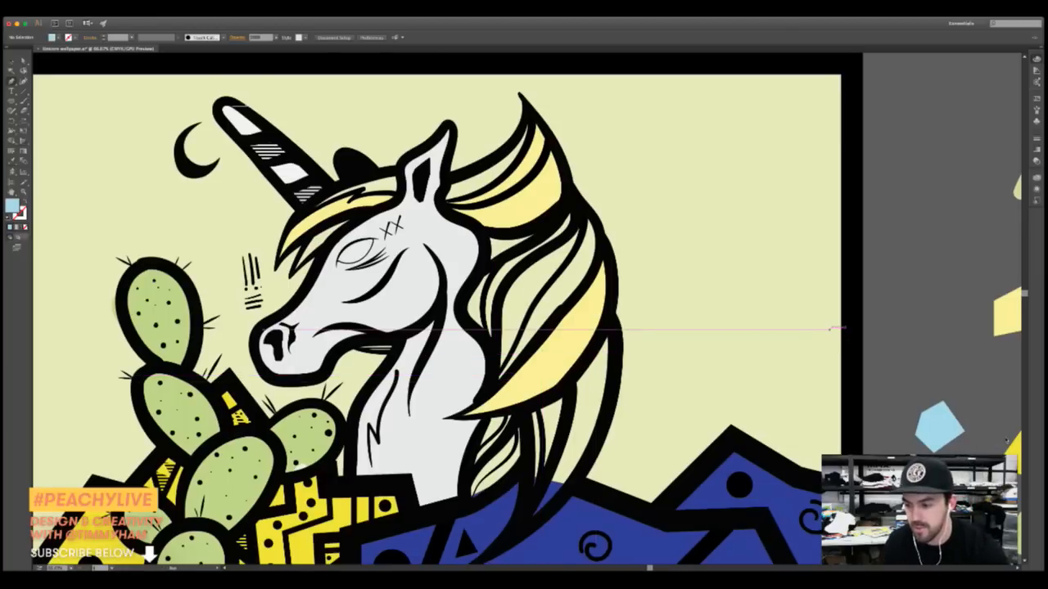
{"action": "left_click", "coordinate": [489, 392]}
{"action": "left_click", "coordinate": [492, 364]}
{"action": "left_click", "coordinate": [480, 338]}
{"action": "left_click", "coordinate": [462, 318]}
{"action": "left_click", "coordinate": [463, 296]}
{"action": "left_click", "coordinate": [472, 282]}
{"action": "left_click", "coordinate": [483, 267]}
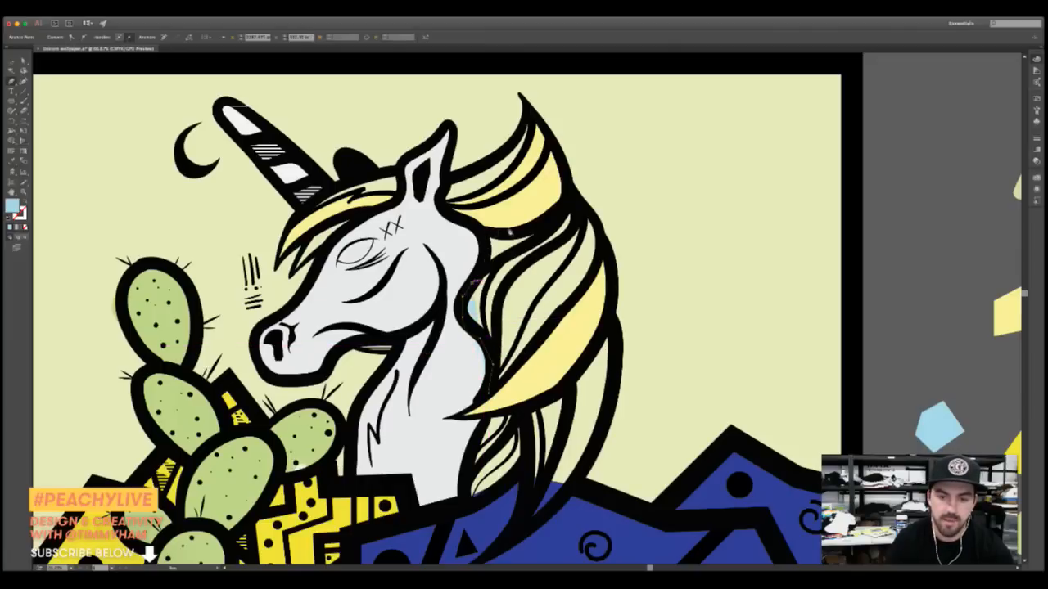
{"action": "left_click_drag", "start_coordinate": [483, 241], "coordinate": [545, 211]}
{"action": "left_click", "coordinate": [507, 234]}
{"action": "left_click", "coordinate": [529, 231]}
{"action": "left_click", "coordinate": [553, 217]}
{"action": "left_click", "coordinate": [568, 202]}
{"action": "left_click", "coordinate": [597, 223]}
{"action": "key", "text": "super+z"}
{"action": "key", "text": "super+z"}
{"action": "key", "text": "super+z"}
{"action": "key", "text": "super+z"}
{"action": "key", "text": "super+z"}
{"action": "key", "text": "super+z"}
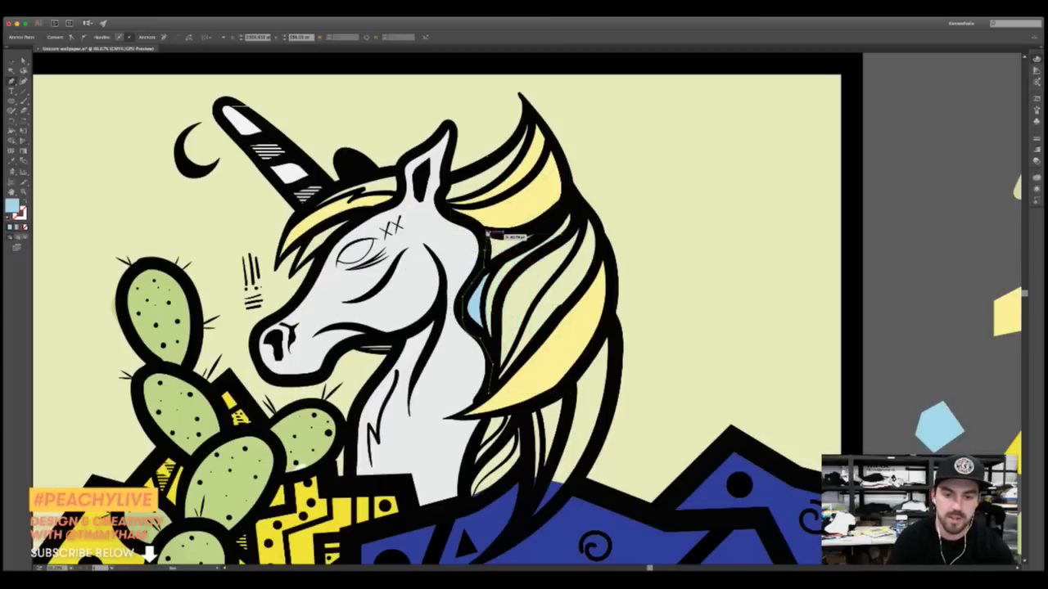
Continue the light blue shape under the upper mane tuft and down along the pale yellow lock, completing the middle mane fill
{"action": "left_click", "coordinate": [485, 233]}
{"action": "left_click", "coordinate": [520, 234]}
{"action": "left_click", "coordinate": [588, 208]}
{"action": "left_click", "coordinate": [606, 242]}
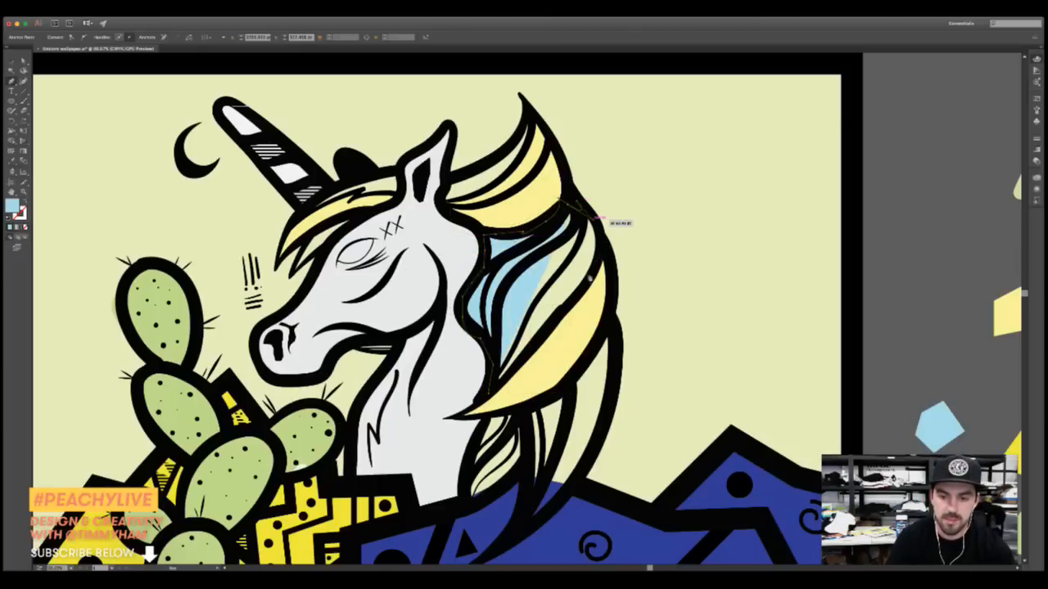
{"action": "left_click_drag", "start_coordinate": [570, 307], "coordinate": [548, 350]}
{"action": "left_click", "coordinate": [571, 306]}
{"action": "left_click", "coordinate": [617, 241]}
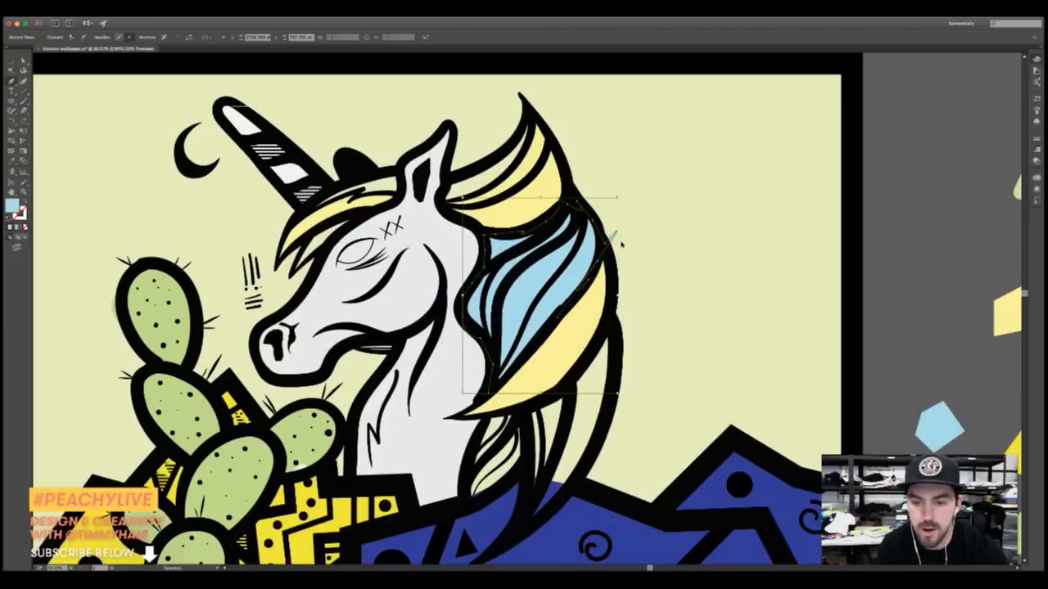
{"action": "key", "text": "super+z"}
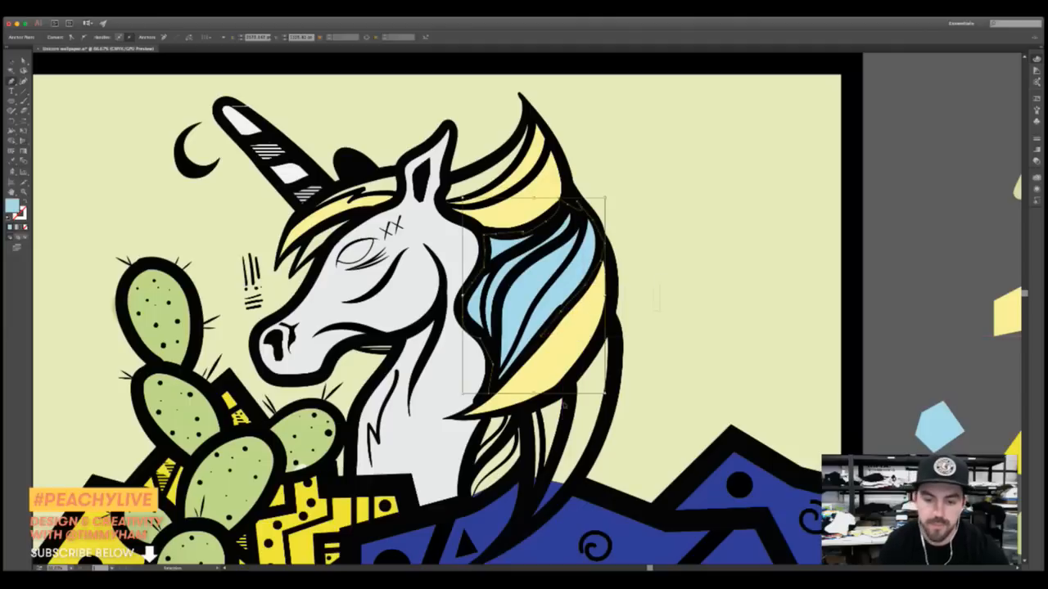
{"action": "left_click", "coordinate": [655, 309], "text": "super"}
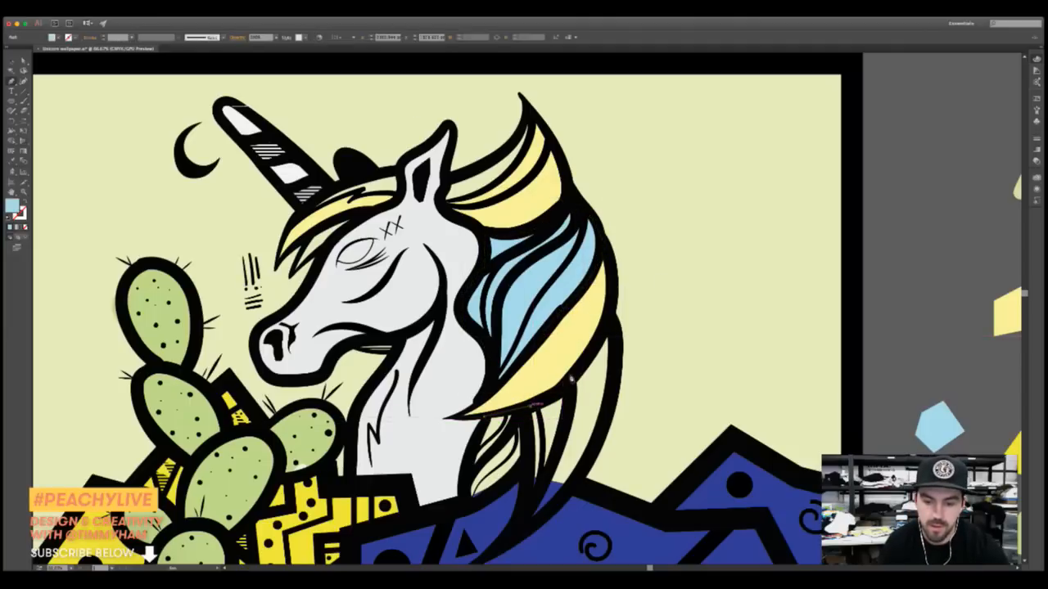
Trace the light blue fill for the lower mane locks, from the pale yellow lock along the outer edge toward the lower tip
{"action": "left_click_drag", "start_coordinate": [563, 386], "coordinate": [595, 365]}
{"action": "left_click", "coordinate": [609, 326]}
{"action": "left_click", "coordinate": [620, 356]}
{"action": "left_click_drag", "start_coordinate": [606, 418], "coordinate": [567, 494]}
{"action": "left_click_drag", "start_coordinate": [596, 452], "coordinate": [533, 496]}
{"action": "left_click", "coordinate": [540, 518]}
{"action": "left_click", "coordinate": [526, 522]}
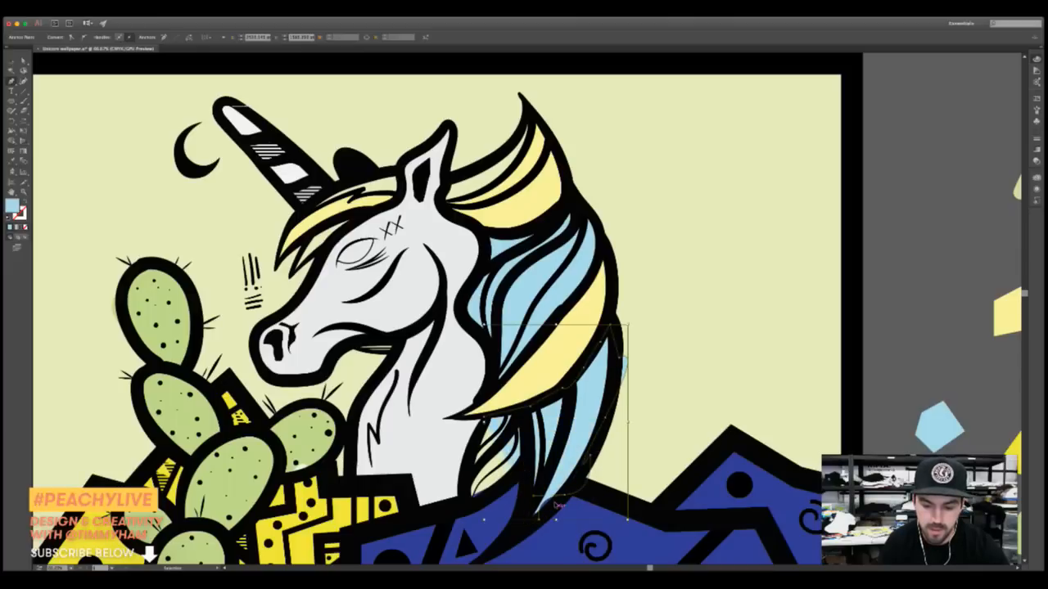
Undo the last points at the lower tip, redraw the curve there and extend the light blue shape behind the strands beside the neck
{"action": "key", "text": "super+z"}
{"action": "left_click", "coordinate": [554, 507]}
{"action": "key", "text": "super+z"}
{"action": "key", "text": "super+z"}
{"action": "left_click_drag", "start_coordinate": [571, 482], "coordinate": [563, 491]}
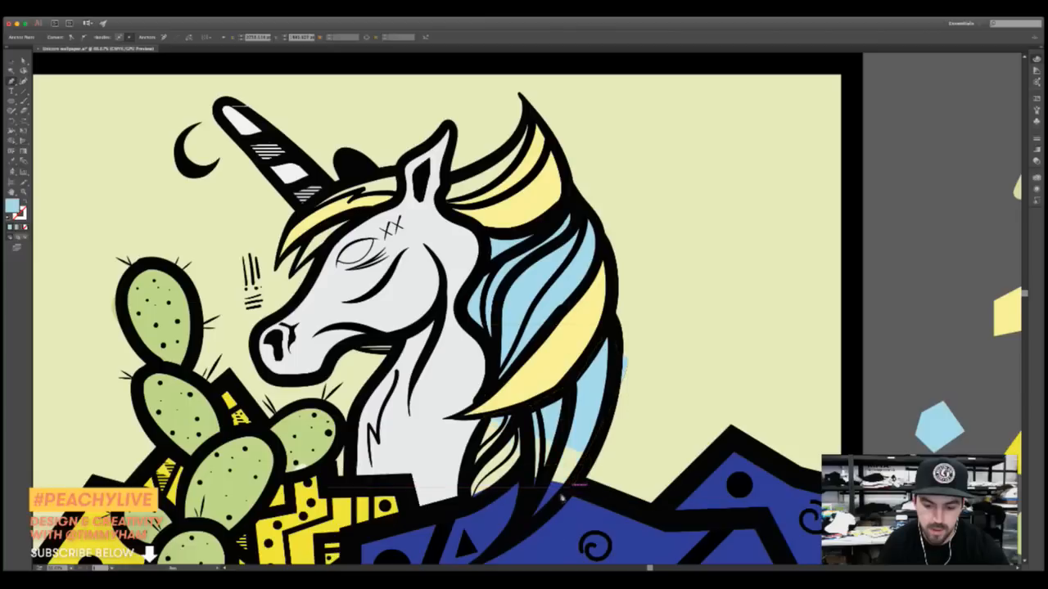
{"action": "left_click", "coordinate": [526, 529]}
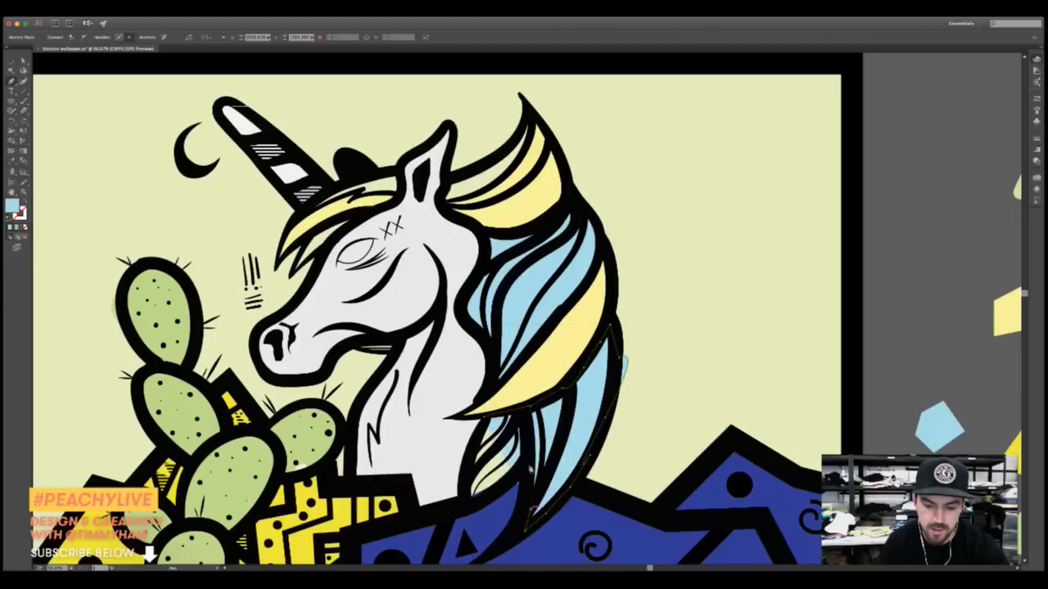
{"action": "left_click_drag", "start_coordinate": [471, 499], "coordinate": [459, 483]}
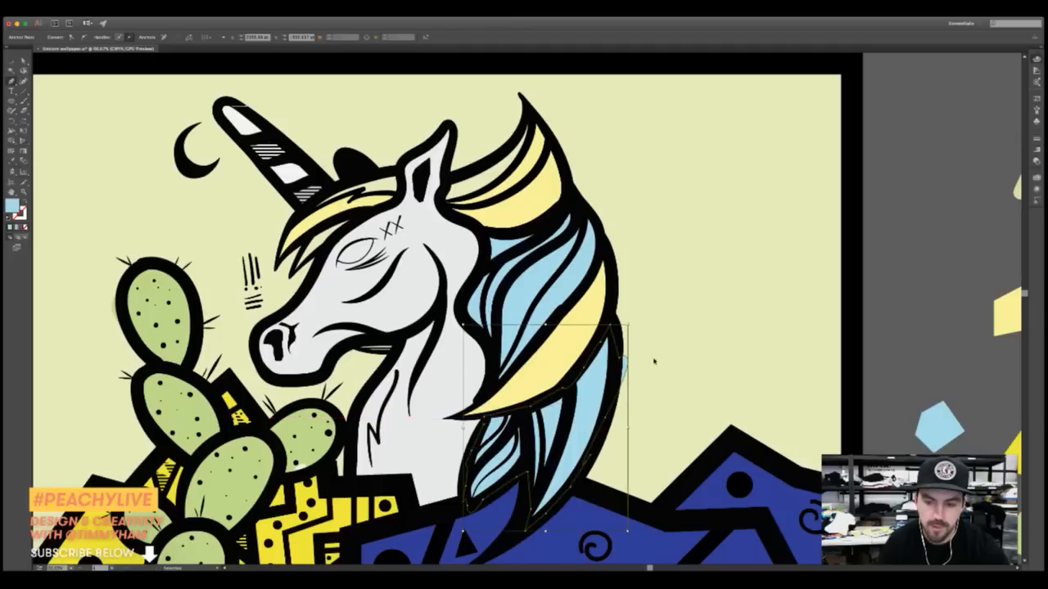
Reshape the outer edge of the lower light blue mane fill so it stays behind the black outline
{"action": "left_click", "coordinate": [627, 360]}
{"action": "key", "text": "super+shift+a"}
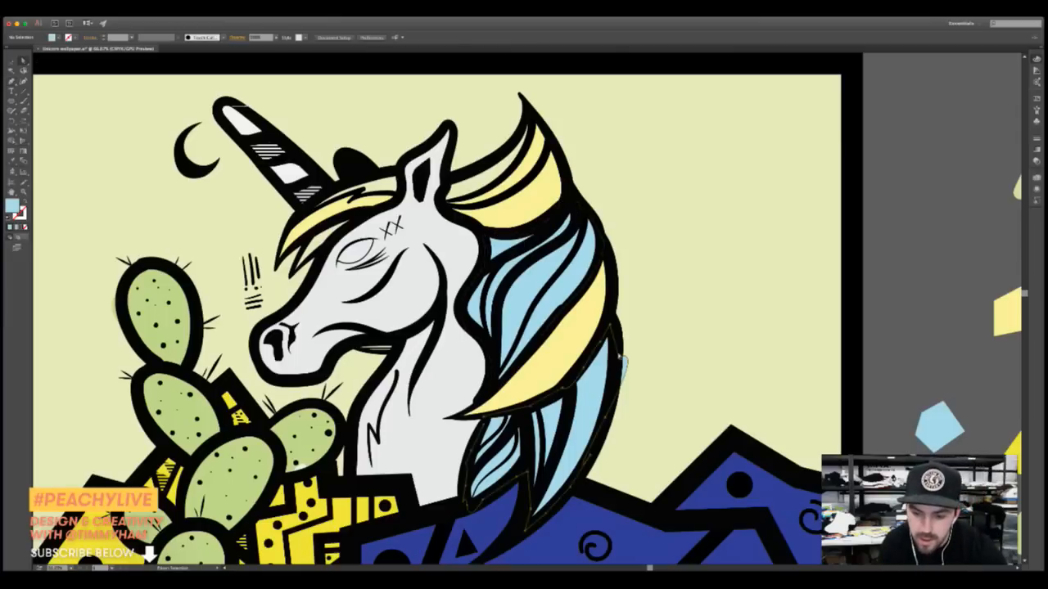
{"action": "left_click", "coordinate": [622, 359]}
{"action": "left_click_drag", "start_coordinate": [647, 336], "coordinate": [627, 361]}
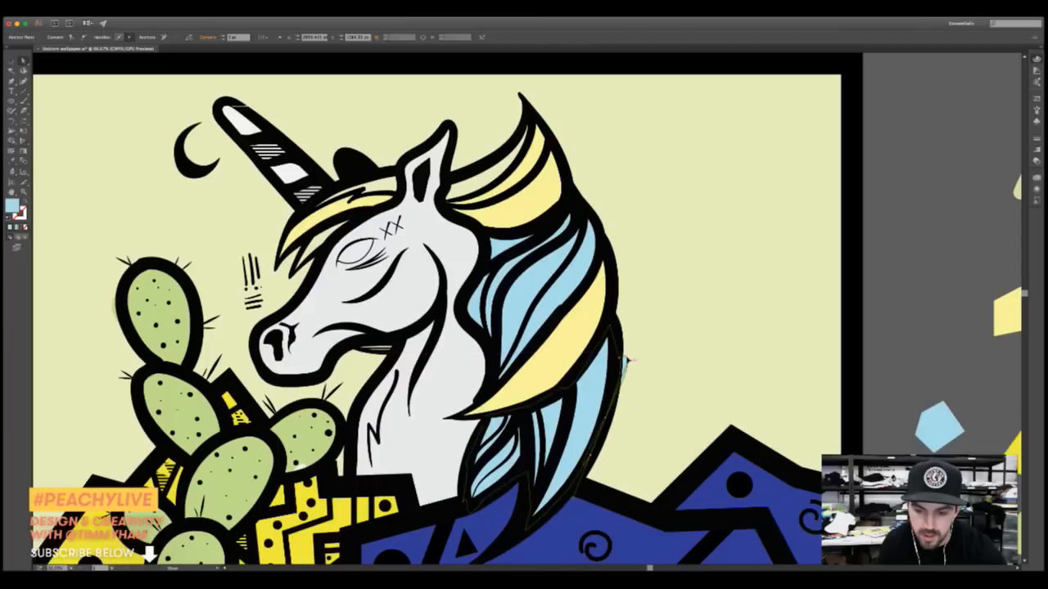
{"action": "left_click", "coordinate": [624, 396]}
{"action": "left_click_drag", "start_coordinate": [623, 397], "coordinate": [678, 355]}
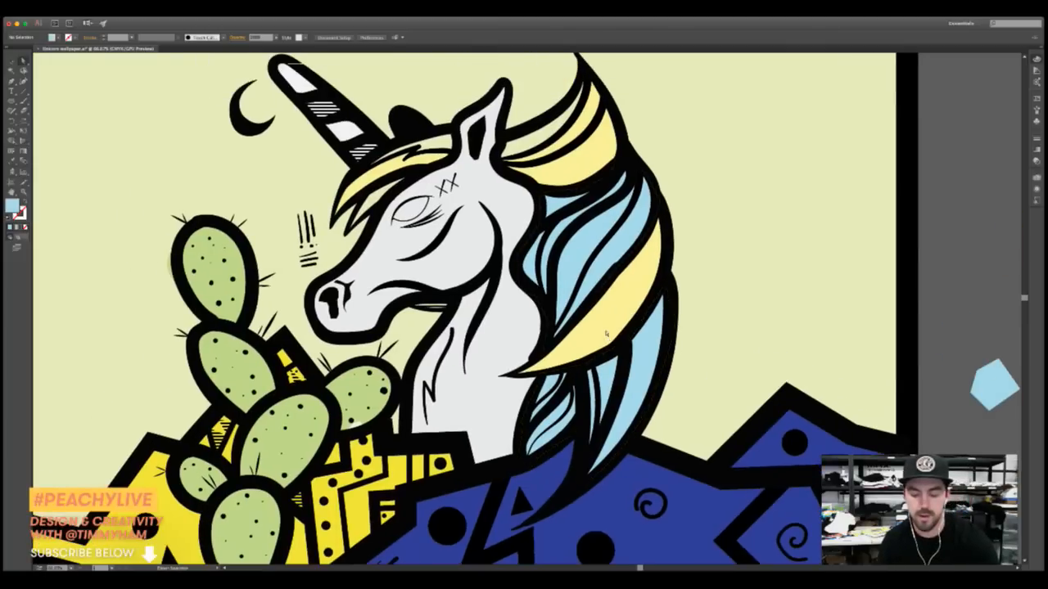
Fill the remaining forelock strands below and above the pale yellow section with light blue, reaching back to the ear
{"action": "left_click", "coordinate": [372, 195]}
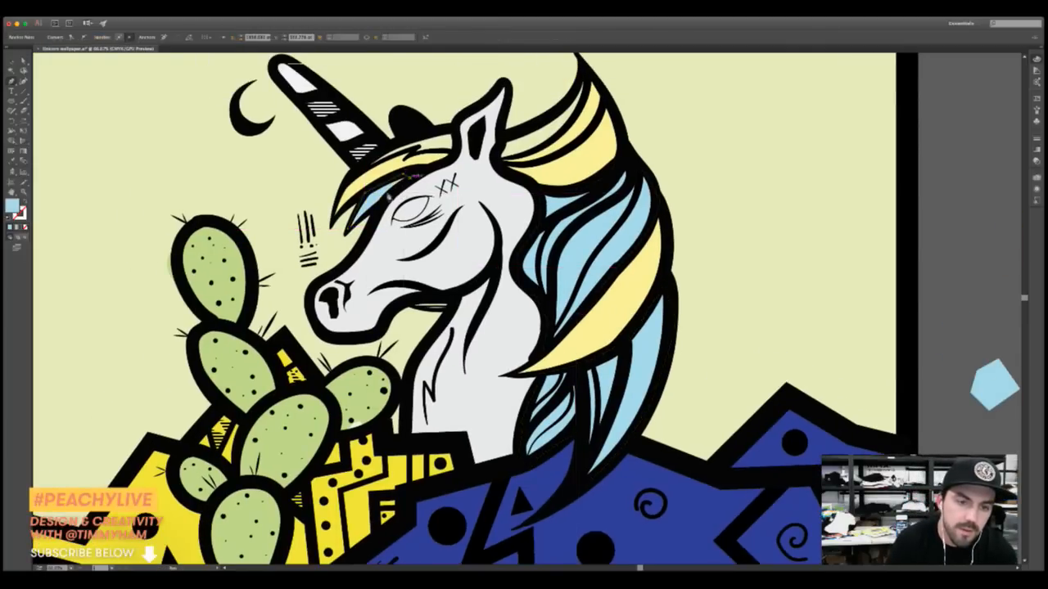
{"action": "left_click", "coordinate": [370, 193]}
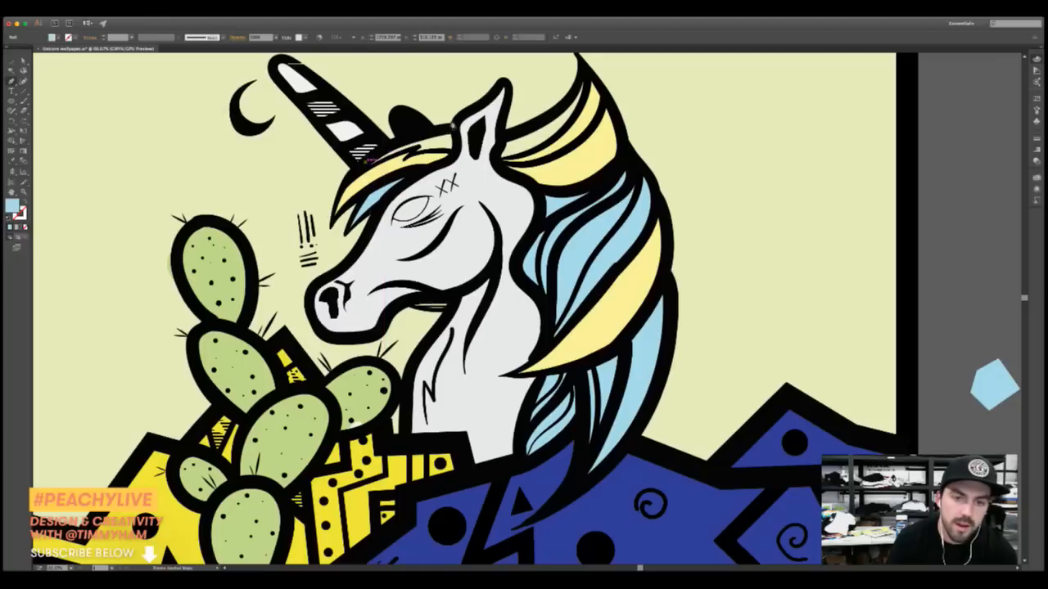
{"action": "left_click", "coordinate": [455, 131]}
{"action": "left_click", "coordinate": [456, 151]}
{"action": "left_click", "coordinate": [462, 150], "text": "super"}
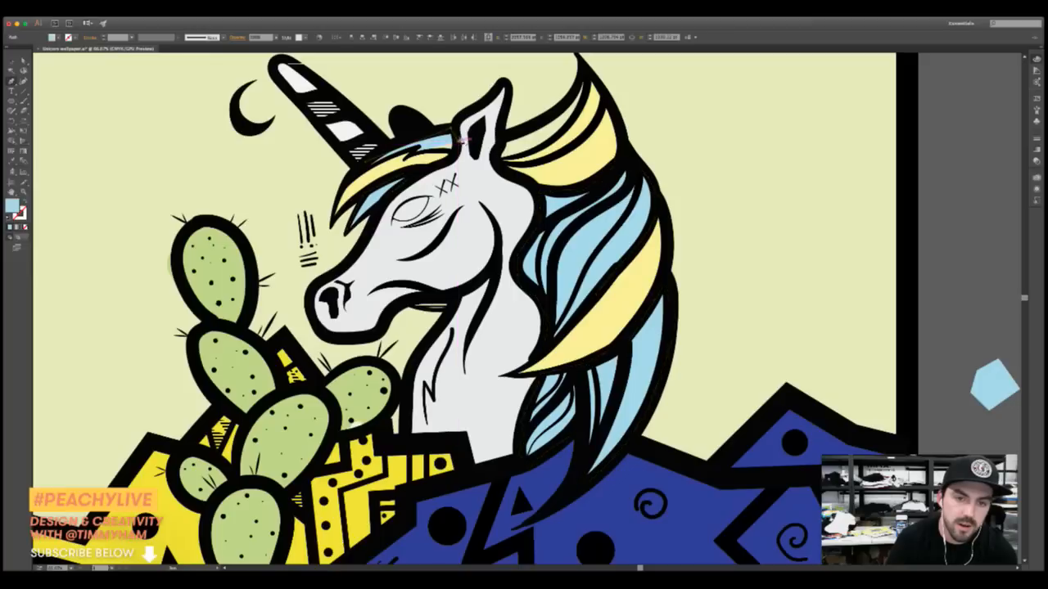
{"action": "left_click", "coordinate": [457, 144]}
{"action": "left_click_drag", "start_coordinate": [456, 148], "coordinate": [331, 184]}
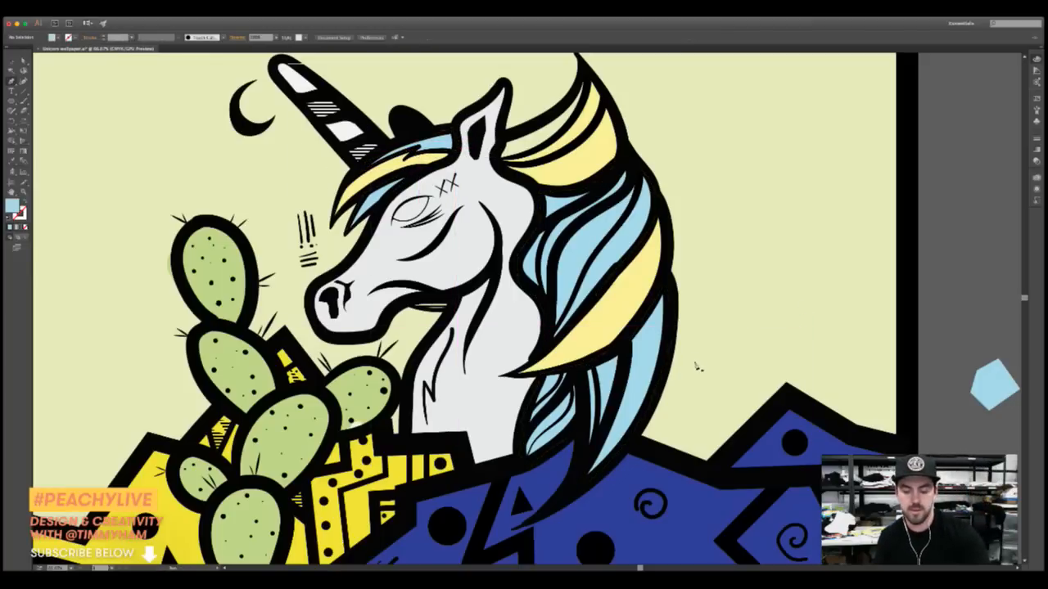
Add thin strand lines to the pale yellow and light blue mane locks with a black brush stroke and no fill
{"action": "key", "text": "super+0"}
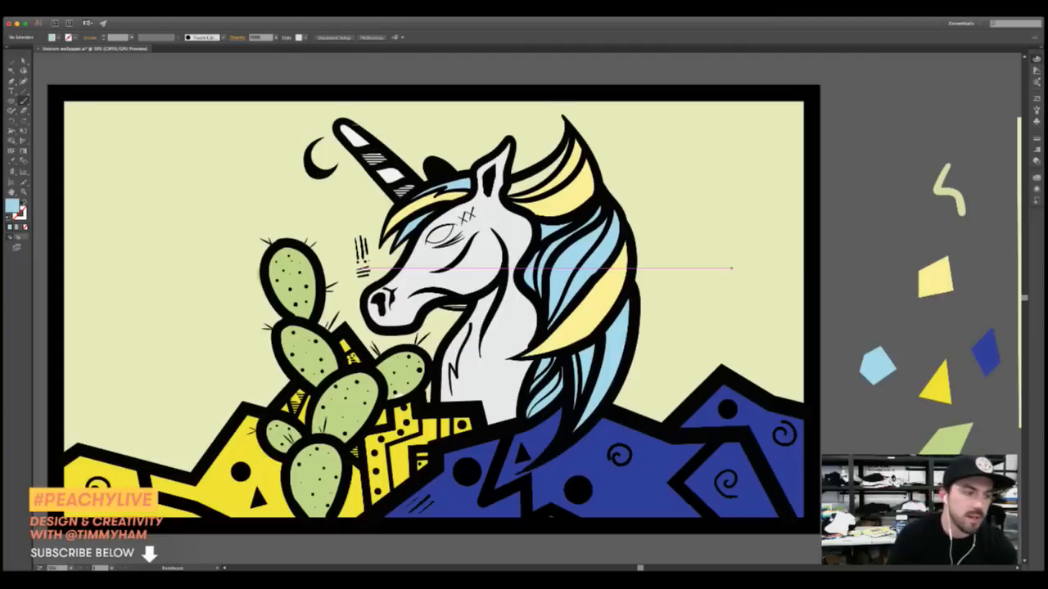
{"action": "left_click", "coordinate": [8, 219]}
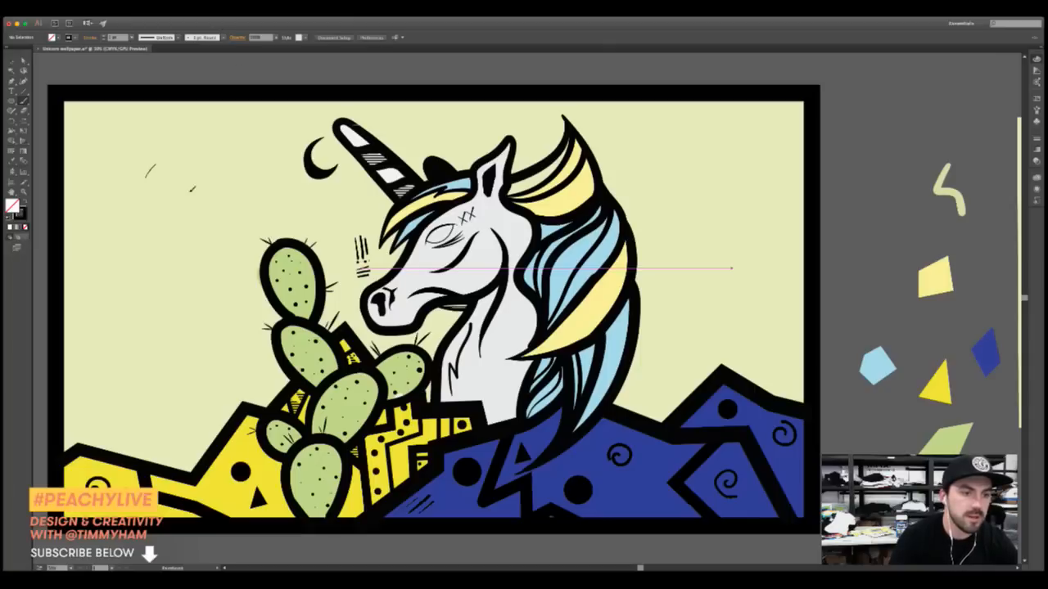
{"action": "key", "text": "ctrl+z"}
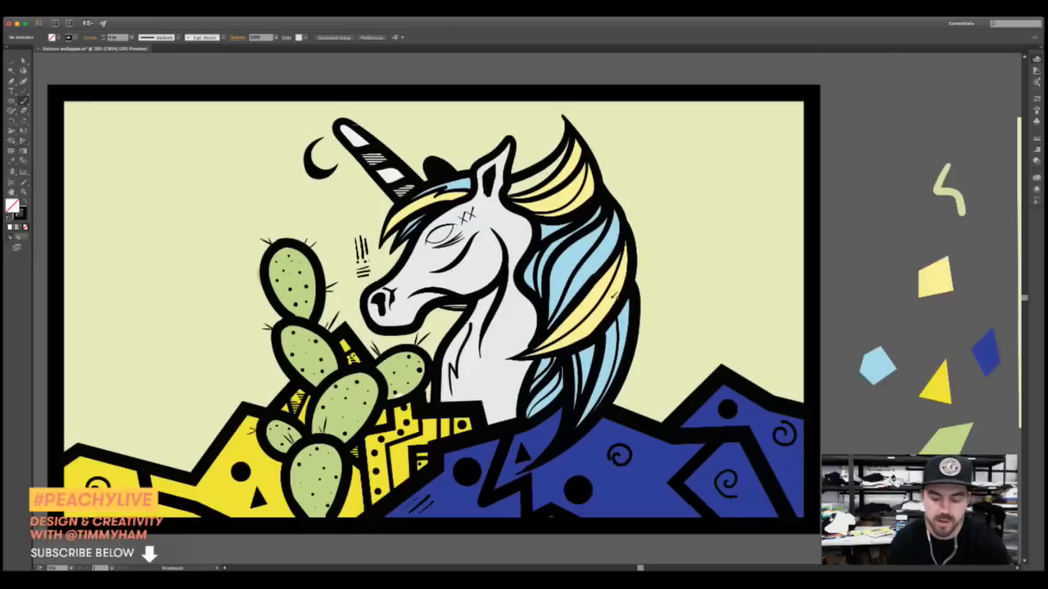
Fill the top strand of the upper mane tuft, from the ear to the pointed tip, with the light blue swatch colour
{"action": "left_click", "coordinate": [885, 359]}
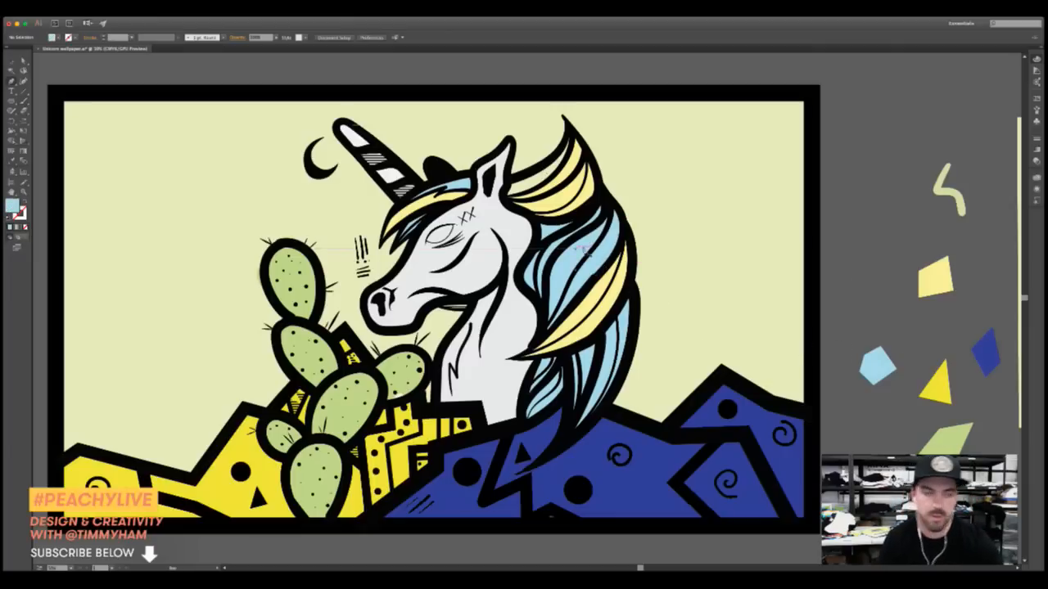
{"action": "left_click_drag", "start_coordinate": [509, 187], "coordinate": [569, 131]}
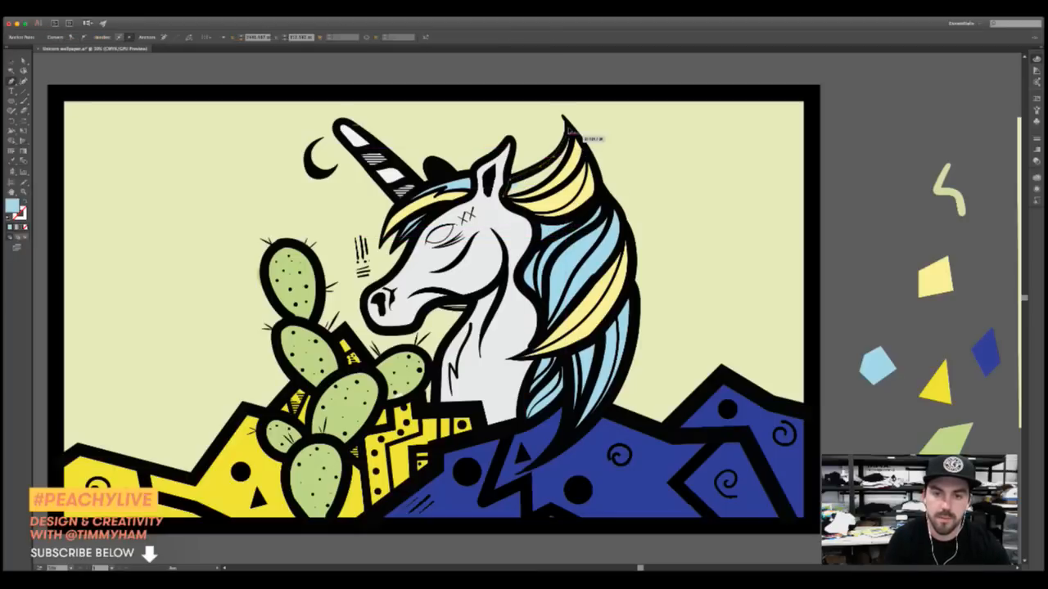
{"action": "left_click", "coordinate": [571, 137]}
{"action": "left_click_drag", "start_coordinate": [547, 175], "coordinate": [529, 190]}
{"action": "left_click", "coordinate": [511, 190]}
{"action": "left_click", "coordinate": [610, 68], "text": "super"}
{"action": "left_click_drag", "start_coordinate": [657, 359], "coordinate": [697, 326]}
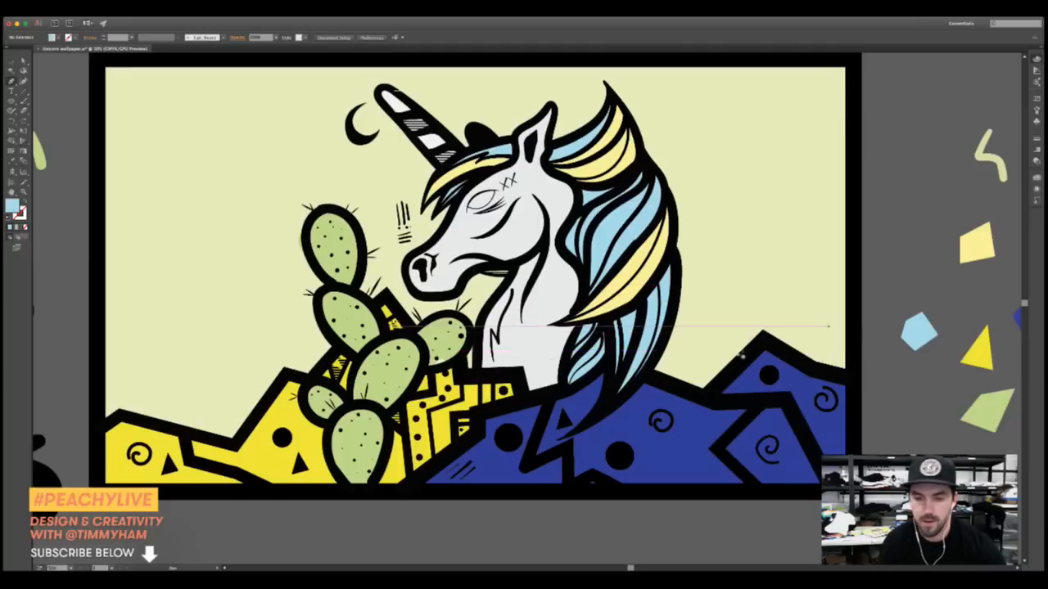
{"action": "key", "text": "super+minus"}
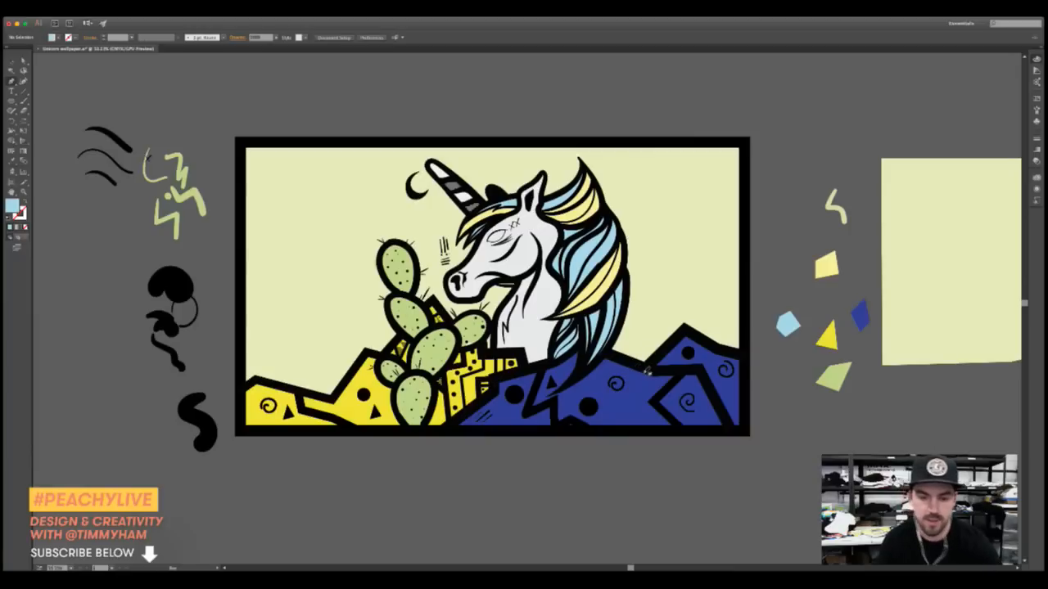
{"action": "scroll", "coordinate": [648, 370], "scroll_direction": "right", "scroll_amount": 3}
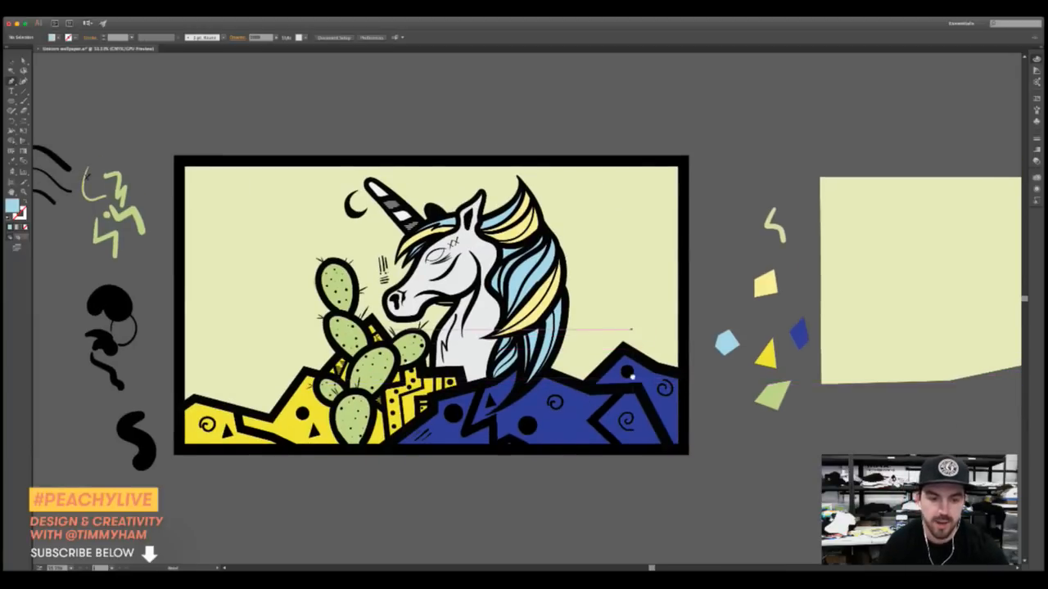
{"action": "scroll", "coordinate": [631, 375], "scroll_direction": "up", "scroll_amount": 3}
{"action": "key", "text": "super+plus"}
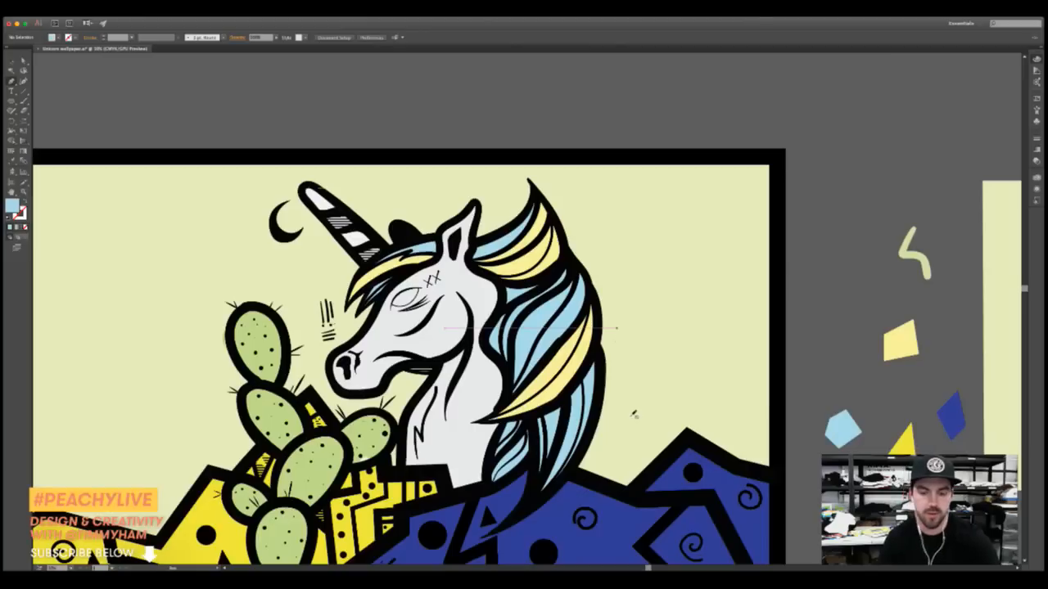
{"action": "scroll", "coordinate": [630, 406], "scroll_direction": "down", "scroll_amount": 3}
{"action": "scroll", "coordinate": [658, 353], "scroll_direction": "left", "scroll_amount": 2}
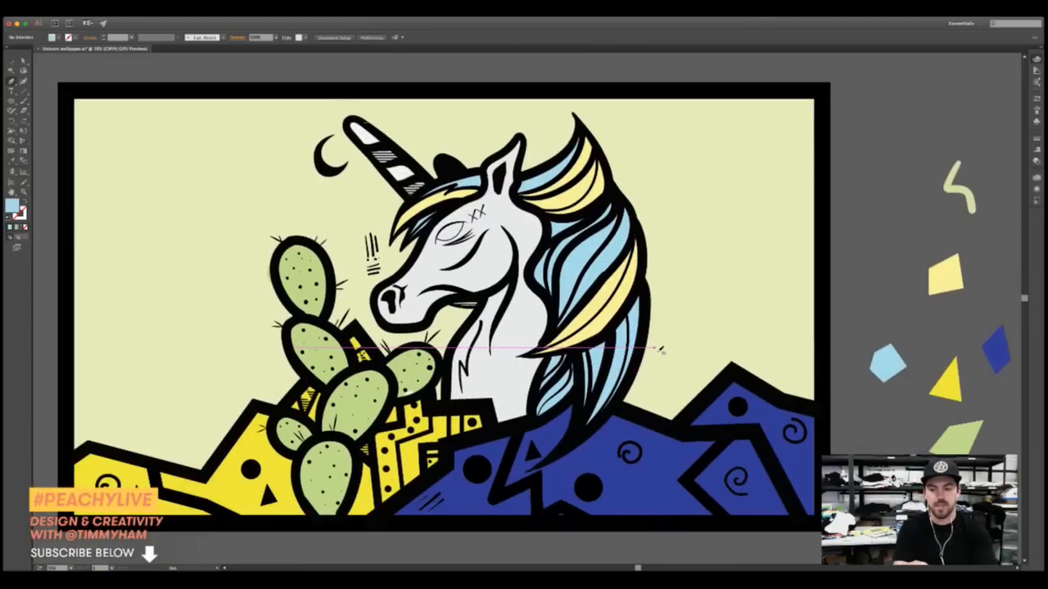